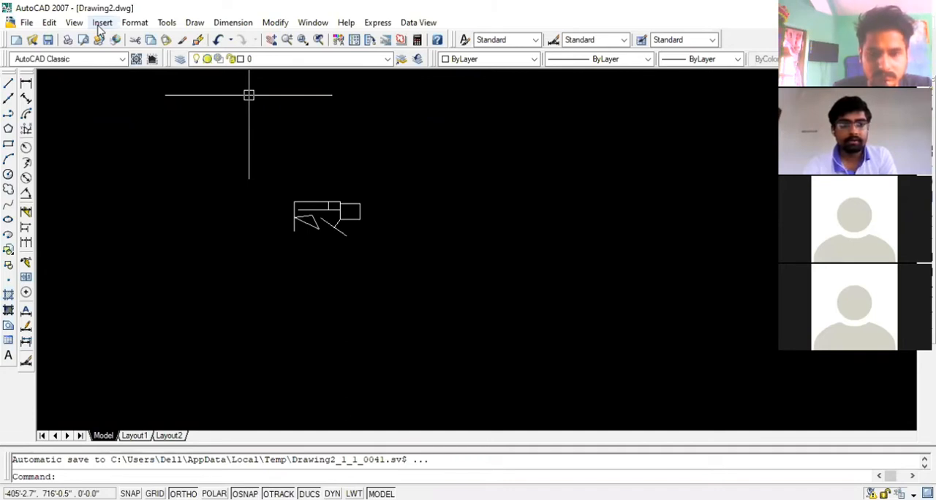
left_click(98, 26)
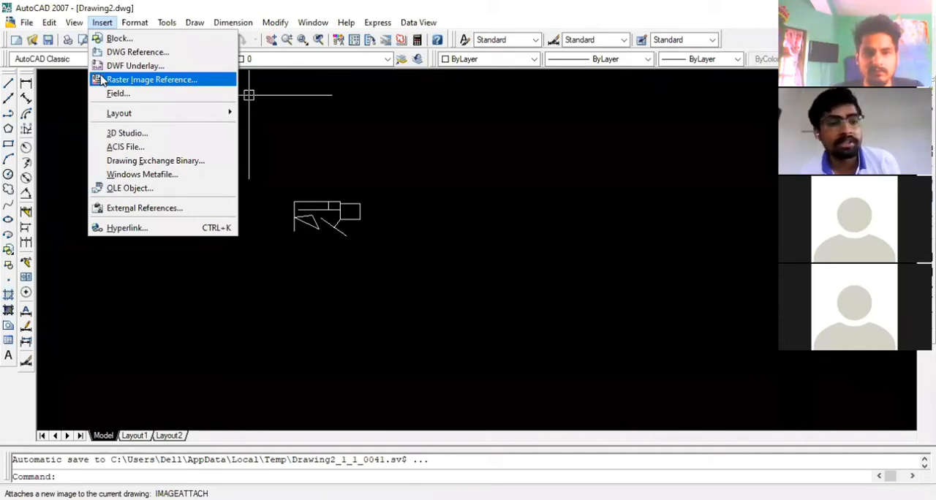
left_click(136, 82)
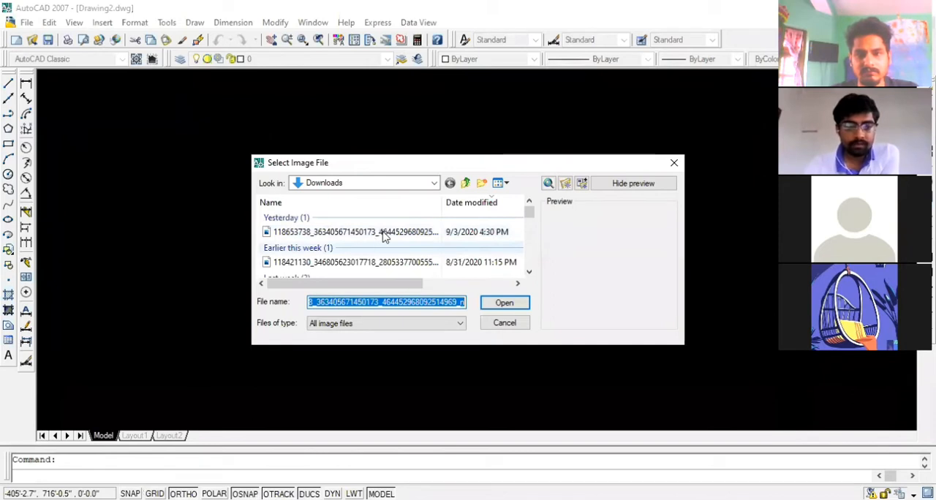
left_click(470, 185)
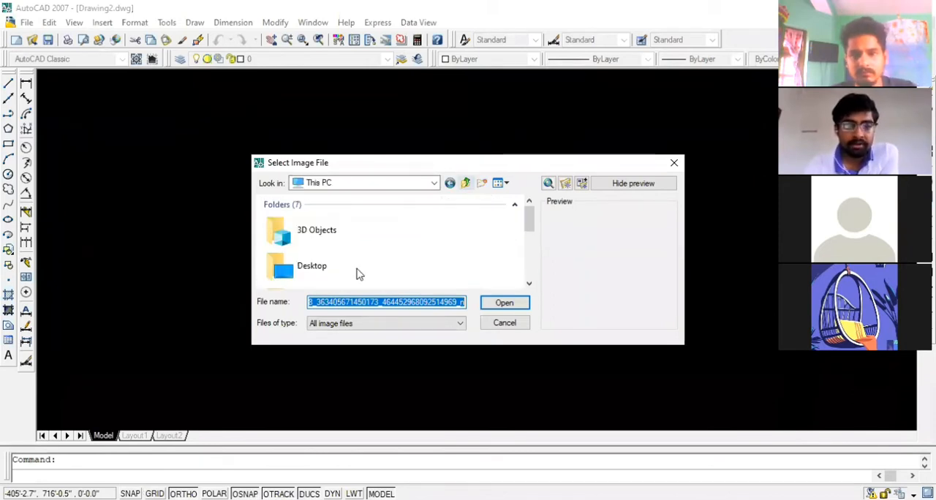
scroll(351, 256, "down", 3)
left_click(464, 188)
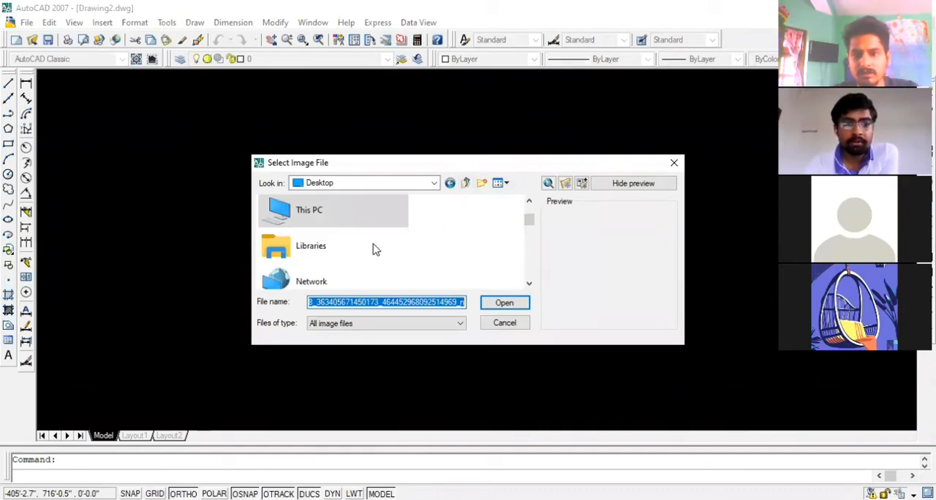
scroll(347, 256, "down", 2)
double_click(344, 256)
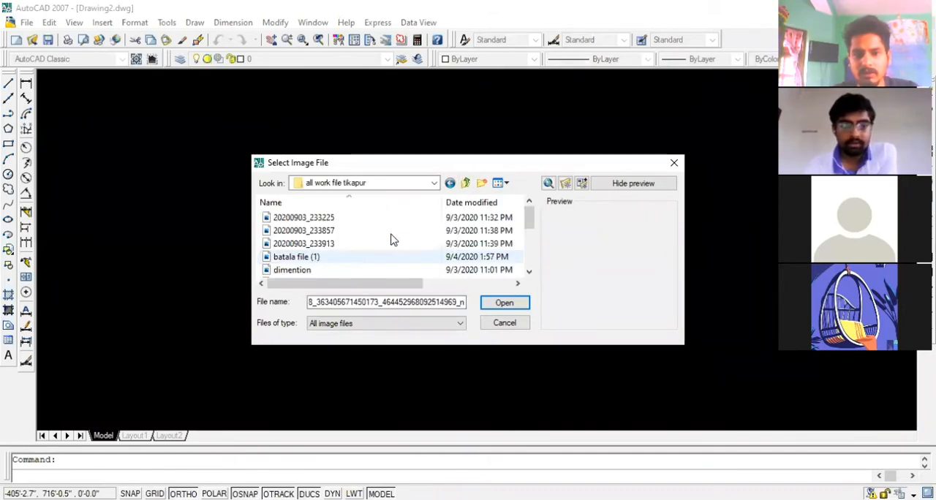
scroll(314, 231, "down", 5)
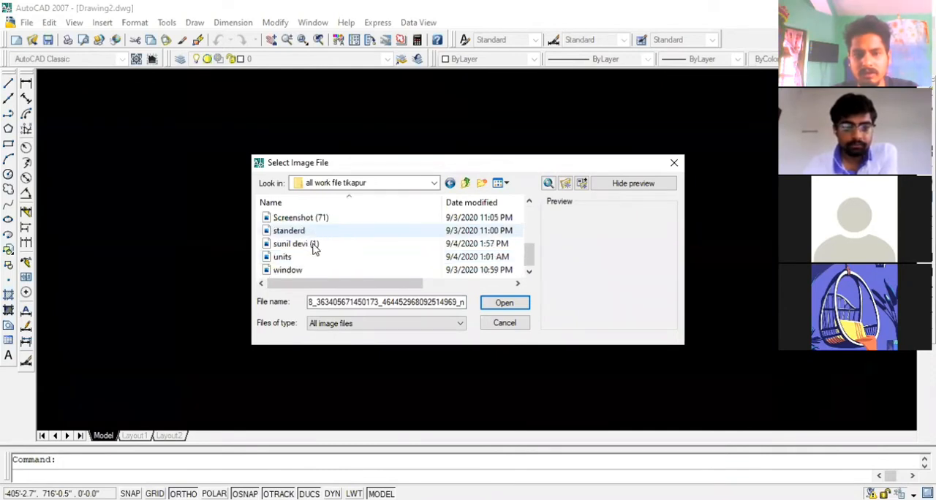
left_click(314, 245)
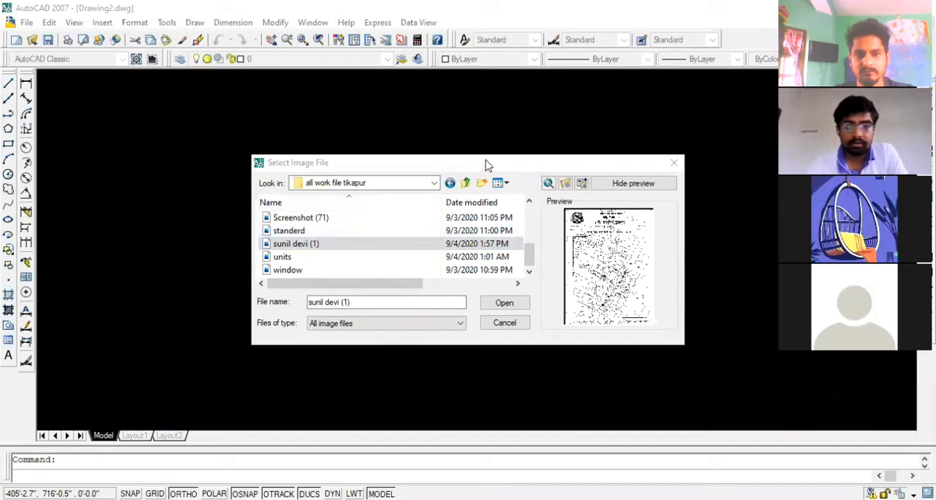
left_click_drag(466, 162, 449, 153)
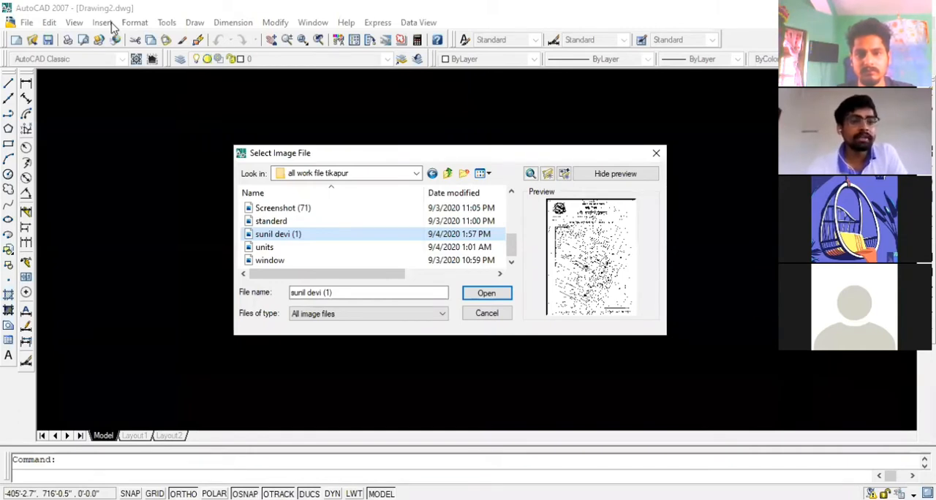
left_click(465, 103)
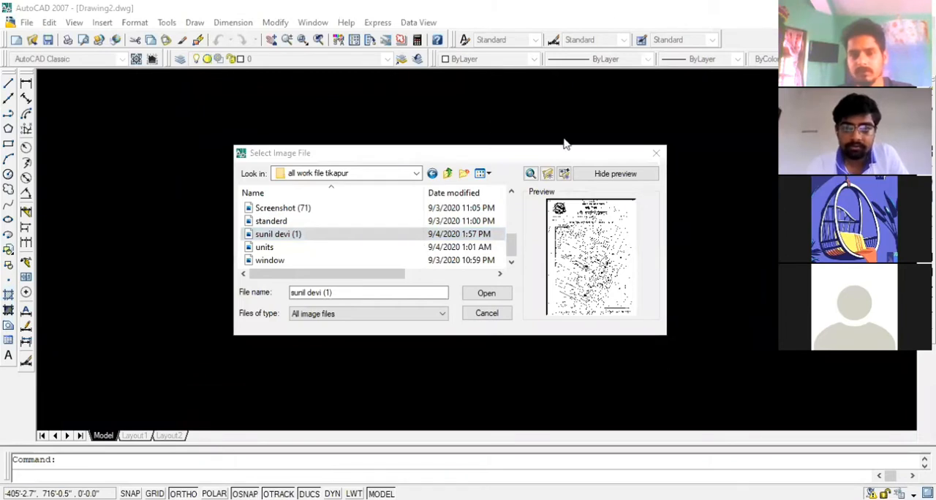
left_click(657, 154)
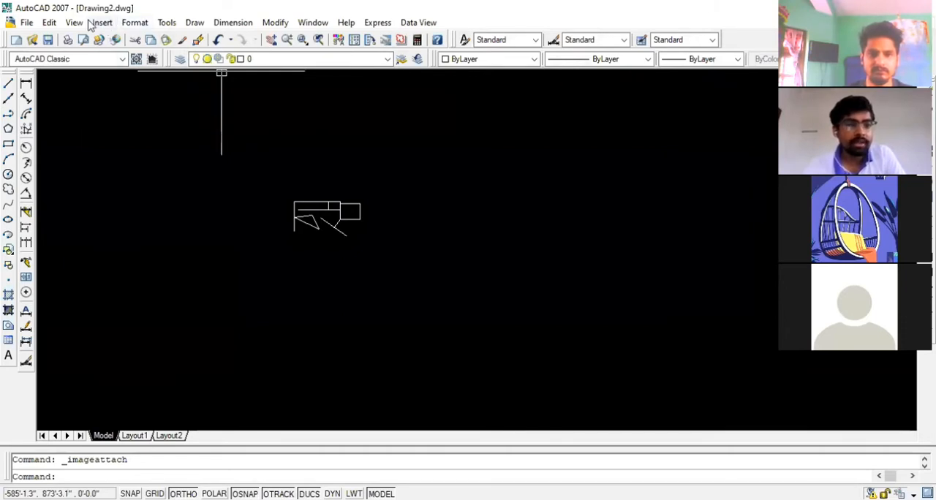
left_click(92, 24)
left_click(93, 24)
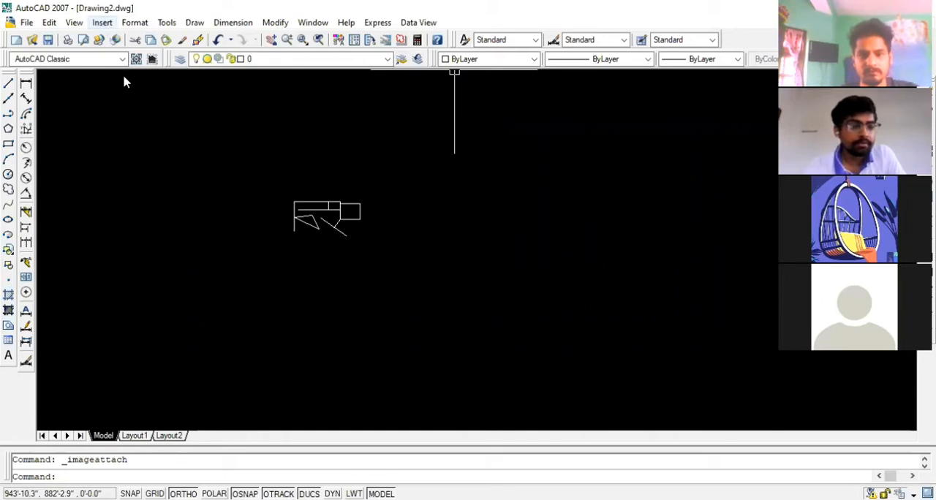
key("alt+i")
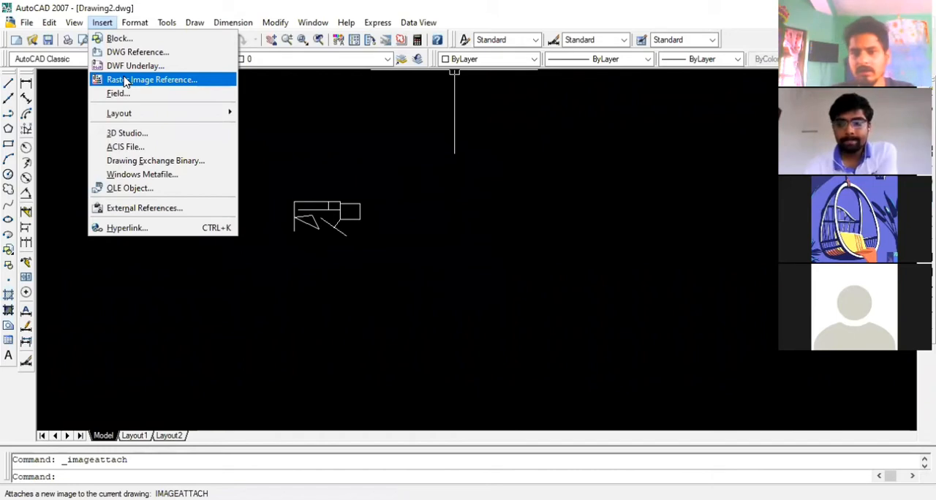
left_click(239, 43)
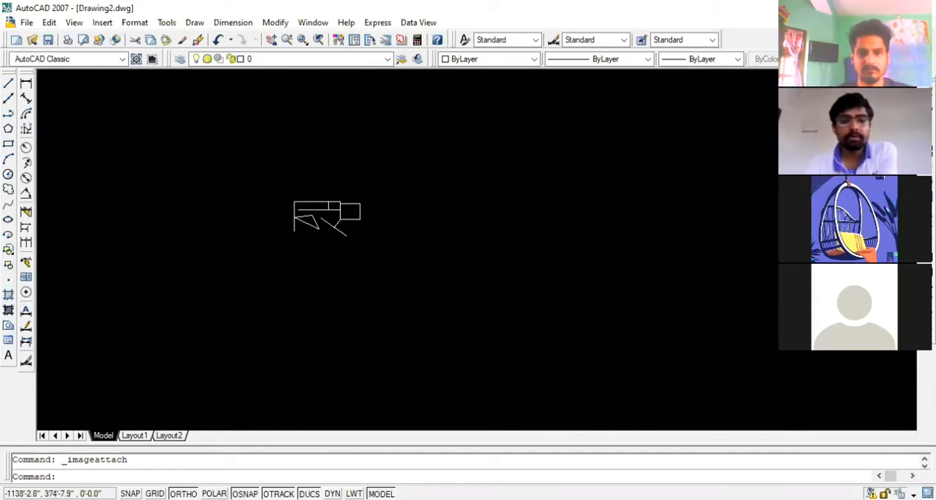
scroll(99, 212, "down", 2)
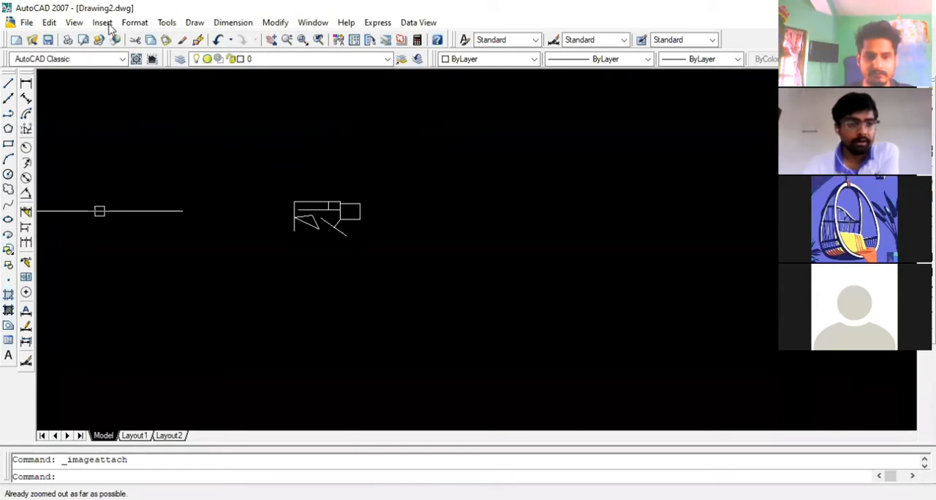
Start attaching a raster image and choose the scanned survey map from the Desktop folder "all work file tikapur"
left_click(102, 22)
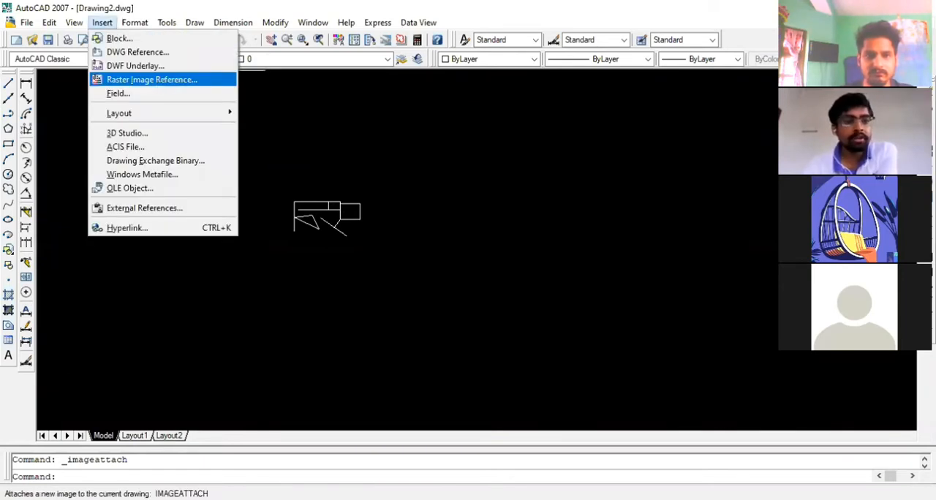
left_click(159, 80)
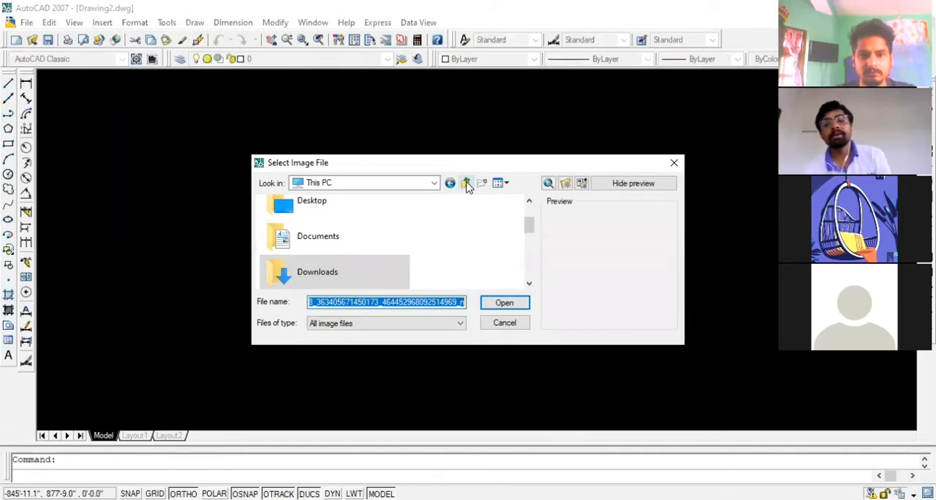
left_click(467, 184)
scroll(346, 232, "down", 3)
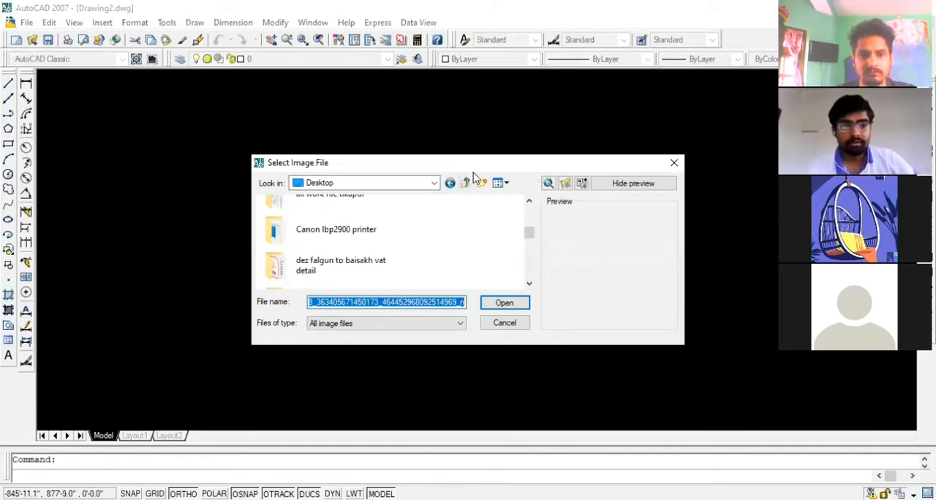
scroll(356, 249, "up", 1)
double_click(356, 252)
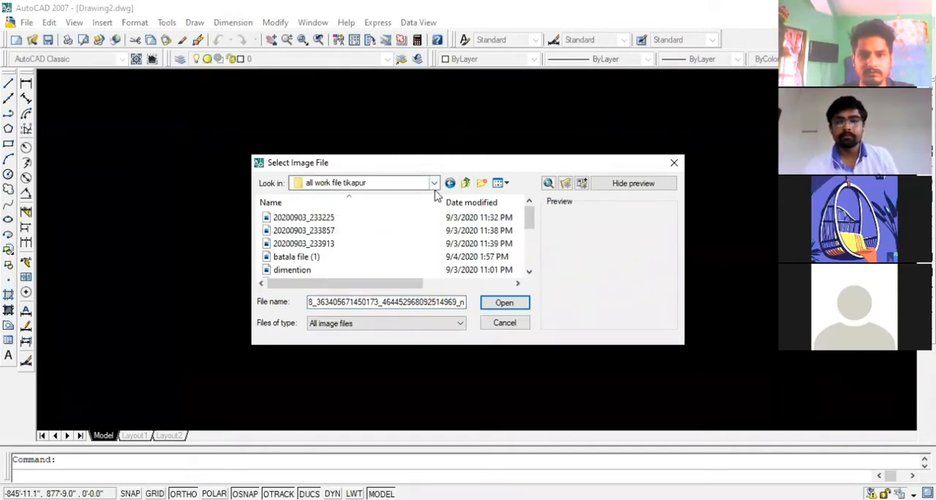
scroll(313, 247, "down", 5)
left_click(313, 247)
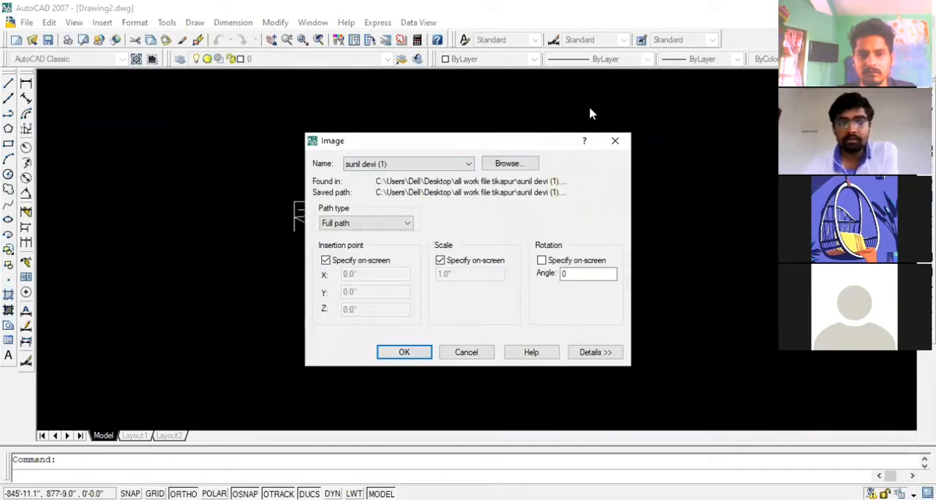
left_click_drag(458, 139, 456, 123)
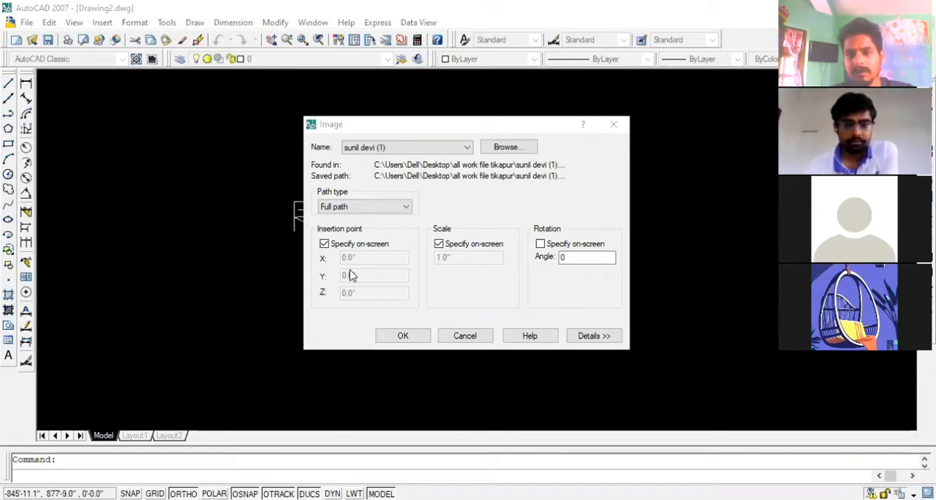
left_click(521, 269)
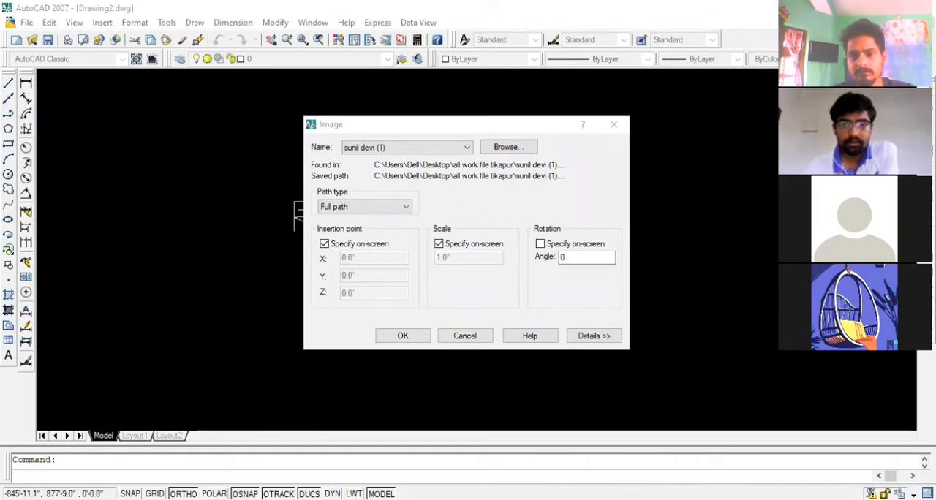
left_click(463, 30)
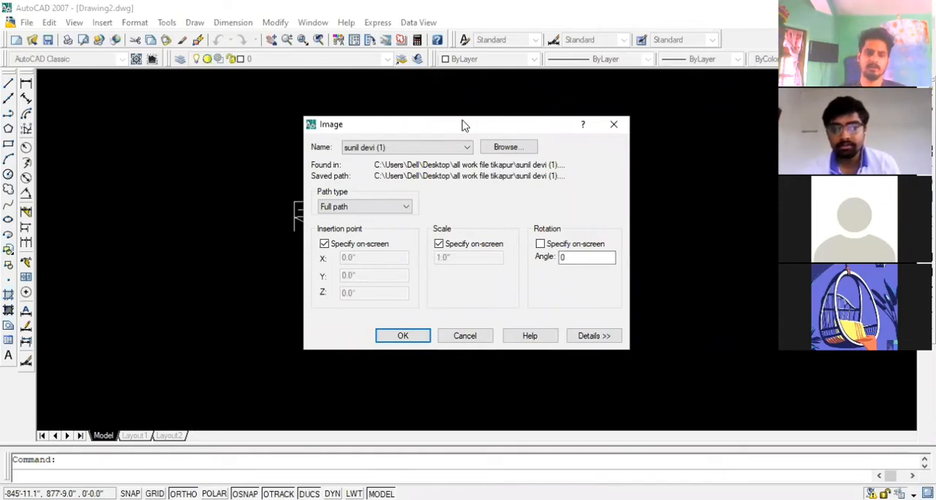
left_click_drag(462, 124, 485, 141)
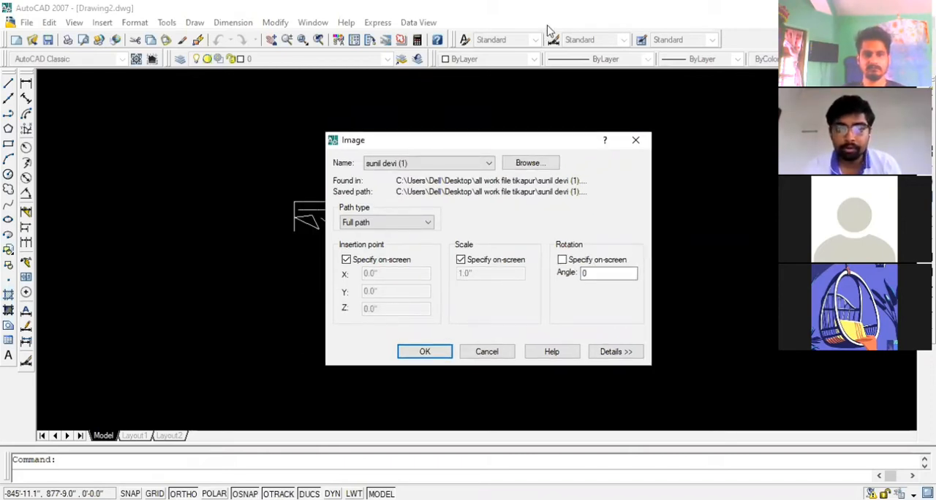
left_click(548, 26)
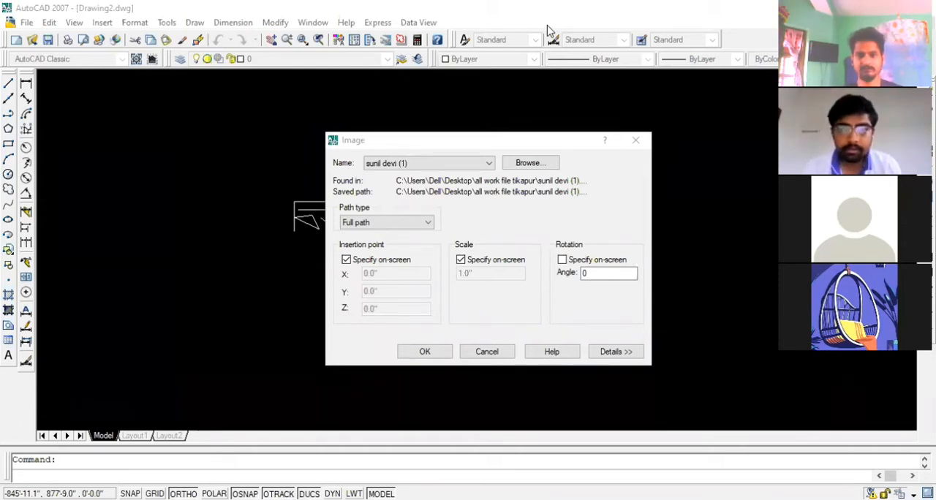
Check the scale printed on the scanned map in Photos and set a fixed image scale of 2400 in AutoCAD
key("alt+Tab")
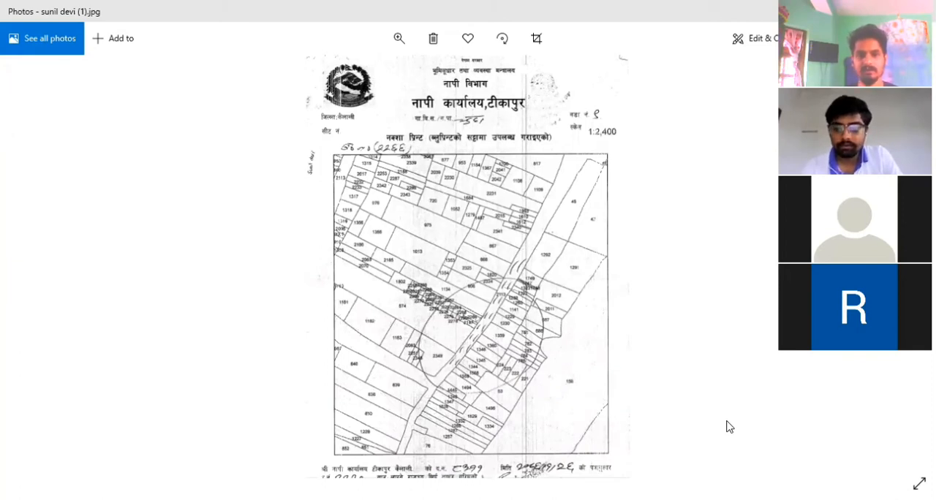
key("alt+Tab")
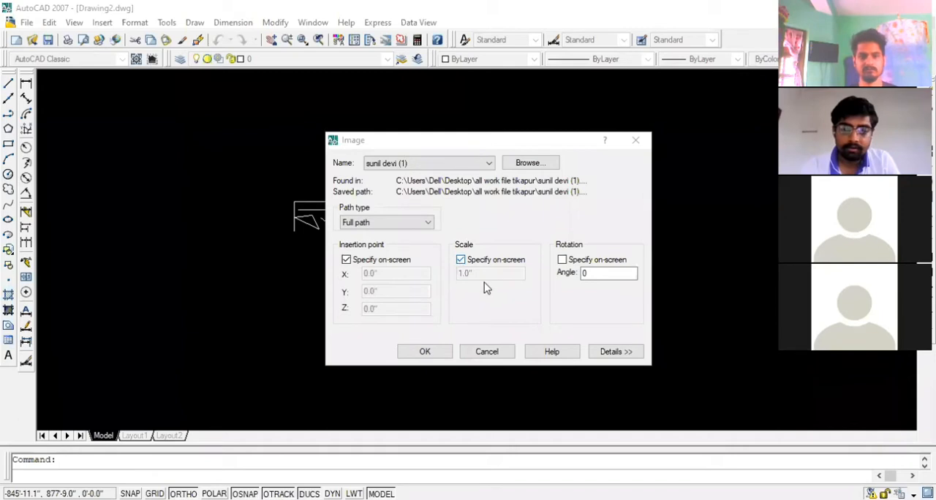
left_click(461, 260)
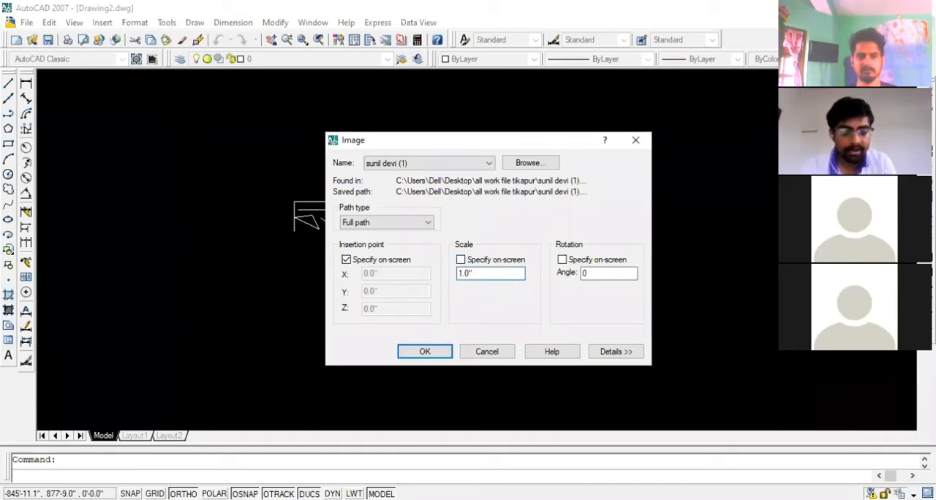
double_click(465, 273)
type("2400")
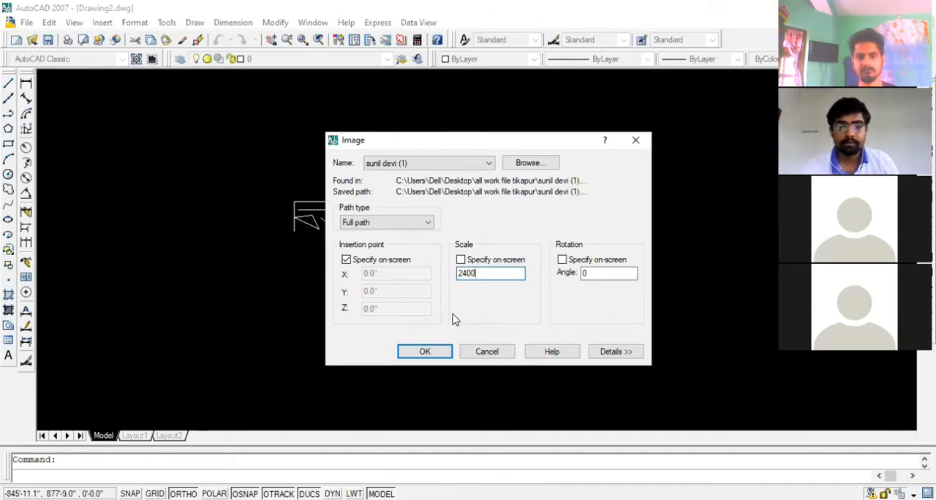
Insert the map image in the empty area to the right of the existing linework and regenerate all with regenall
left_click(425, 351)
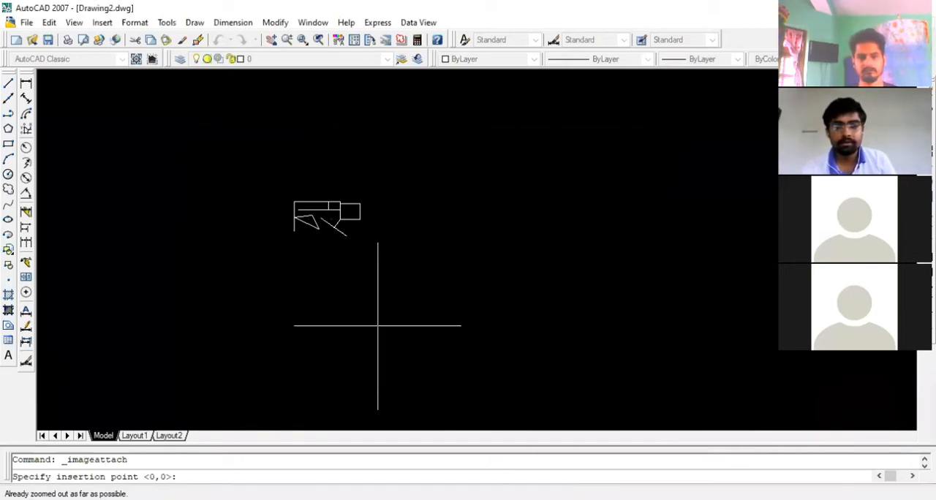
left_click(470, 381)
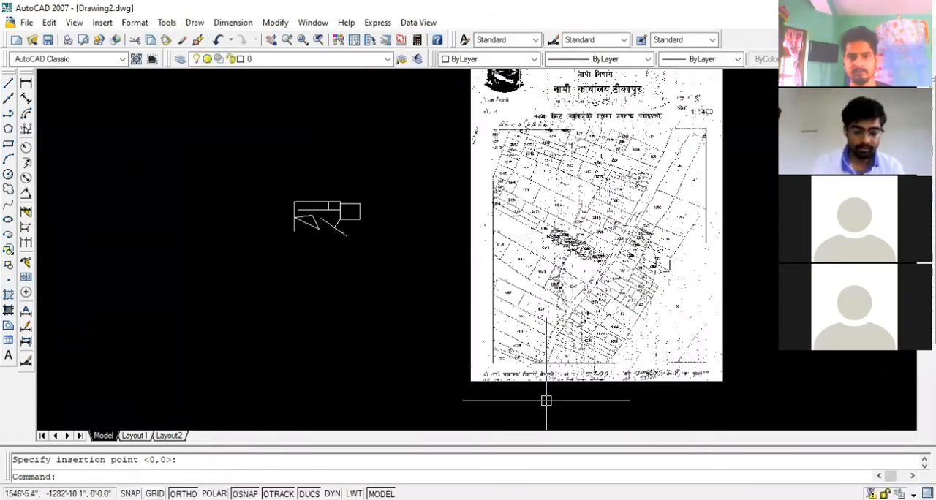
type("regenall")
key("Return")
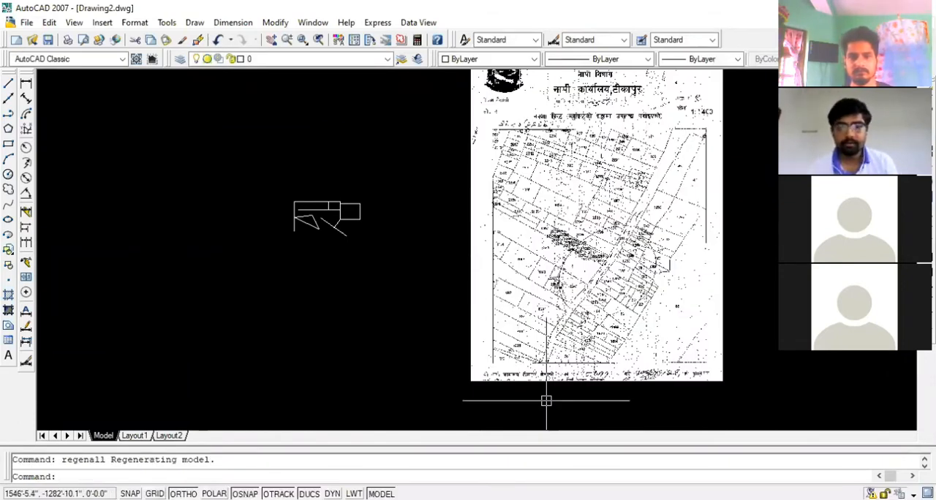
Erase the inserted survey map image from the drawing
scroll(518, 272, "down", 3)
scroll(519, 273, "up", 2)
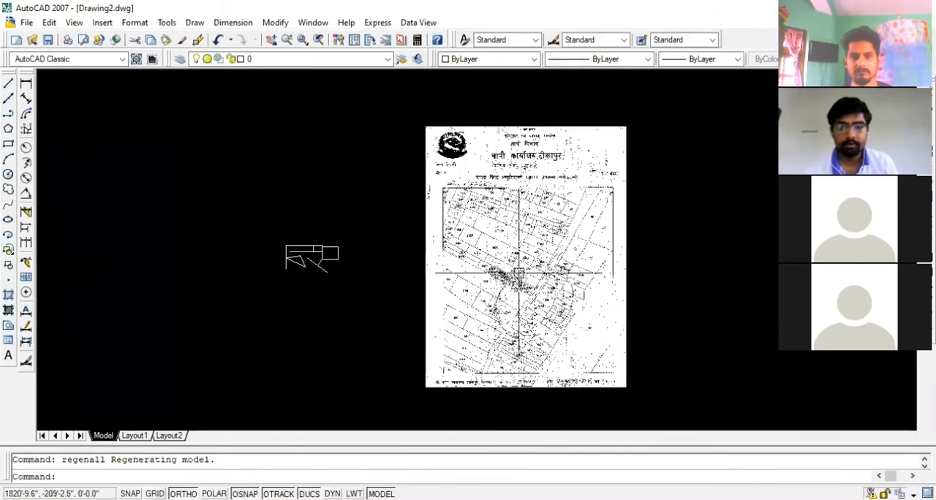
scroll(646, 257, "down", 2)
left_click(646, 299)
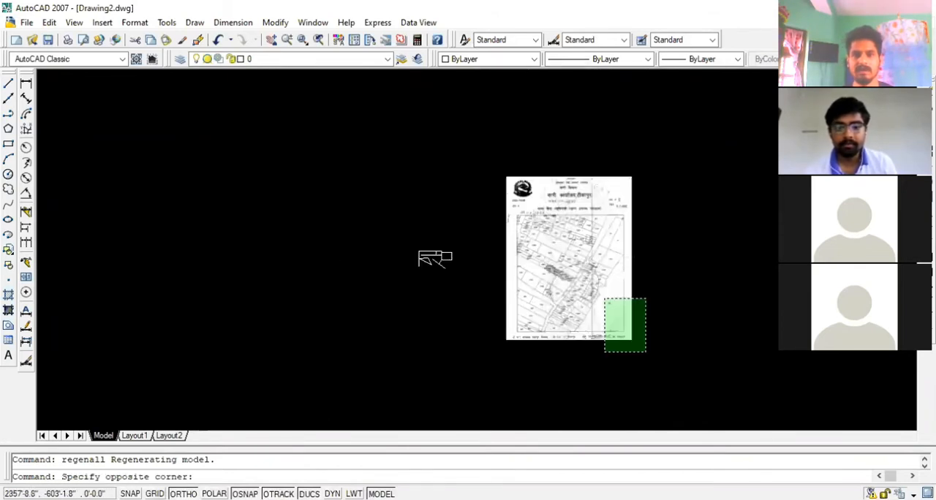
left_click(604, 352)
key("Delete")
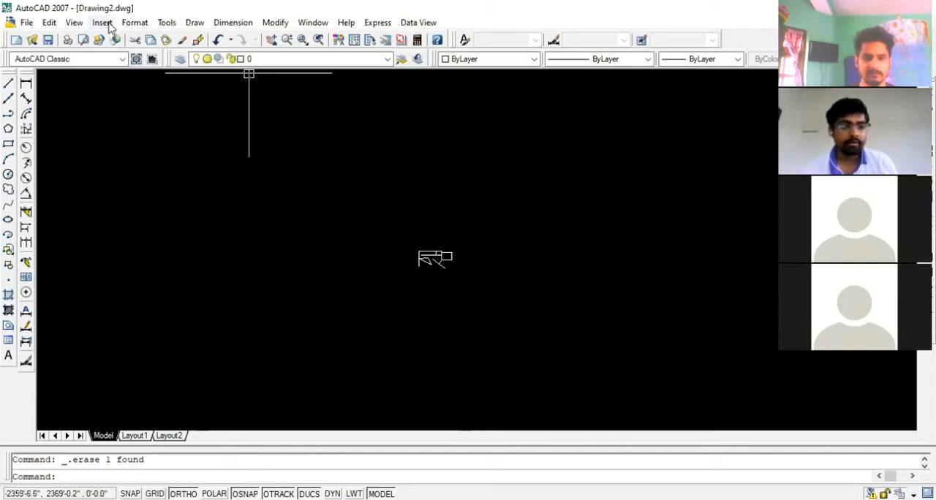
Start a new raster image attachment and choose the scanned survey map from the folder "all work file tikapur"
left_click(110, 23)
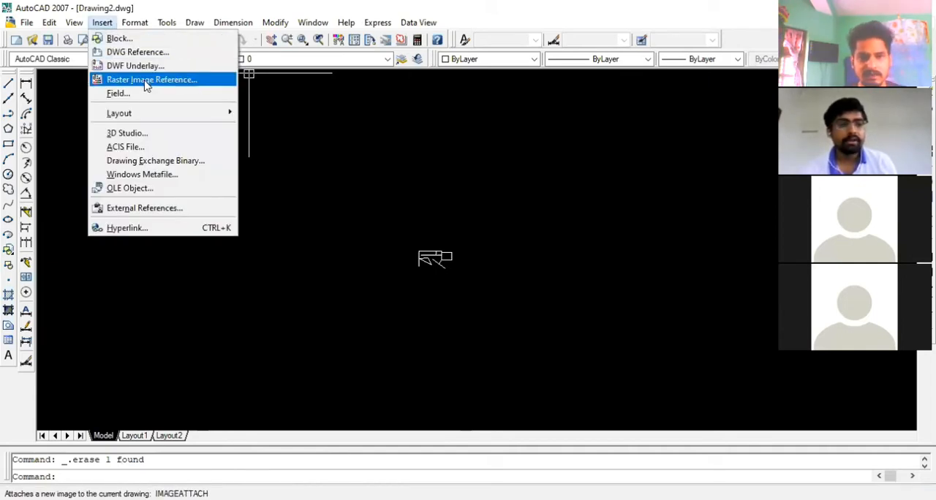
left_click(146, 82)
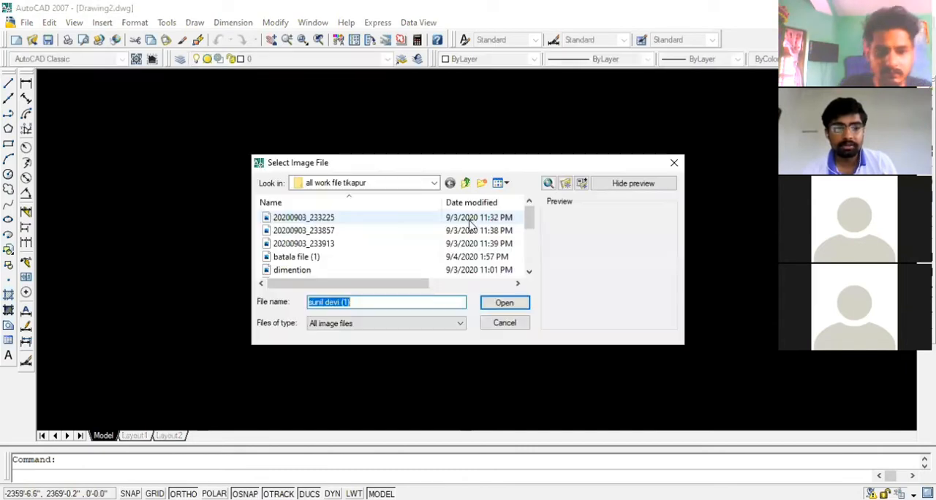
scroll(334, 248, "down", 5)
left_click(324, 247)
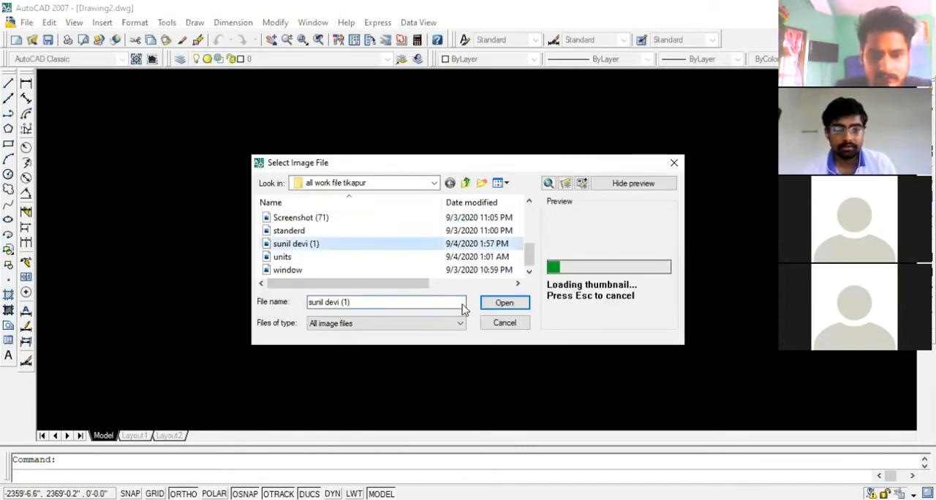
left_click(504, 303)
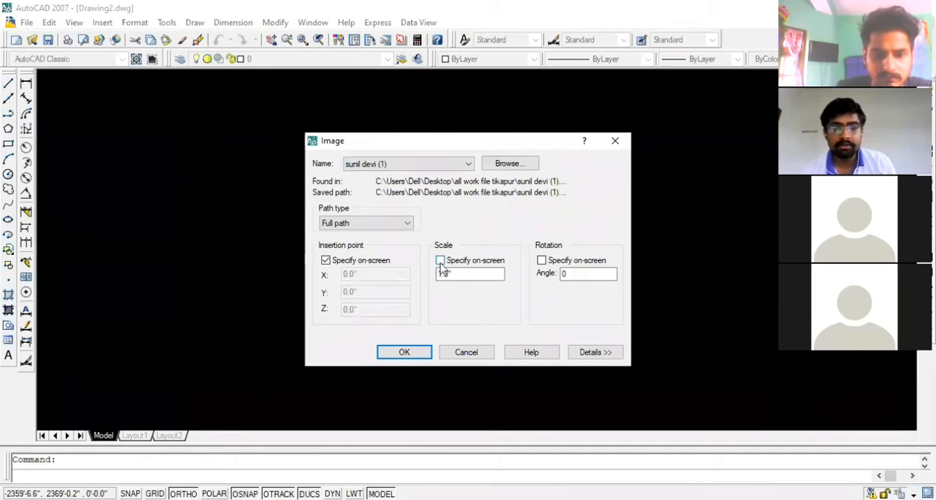
Set the survey map image's fixed scale to 2400
double_click(446, 273)
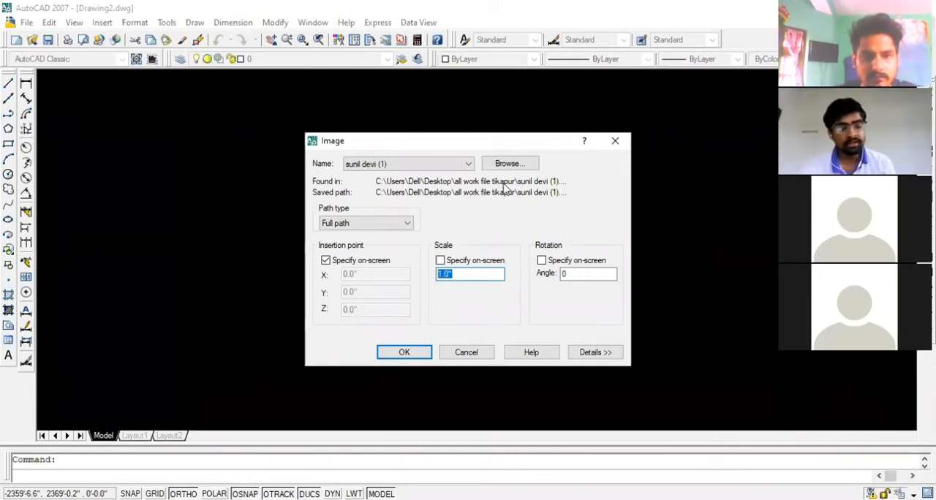
type("24")
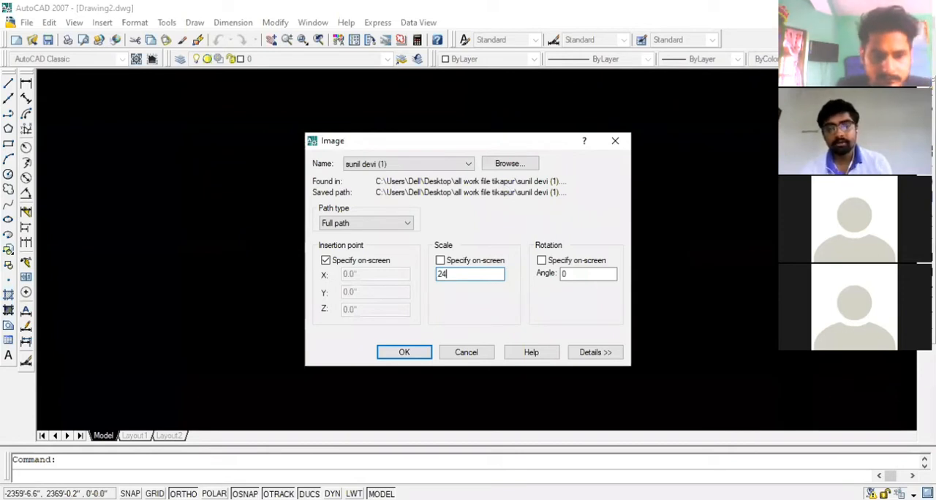
type("00")
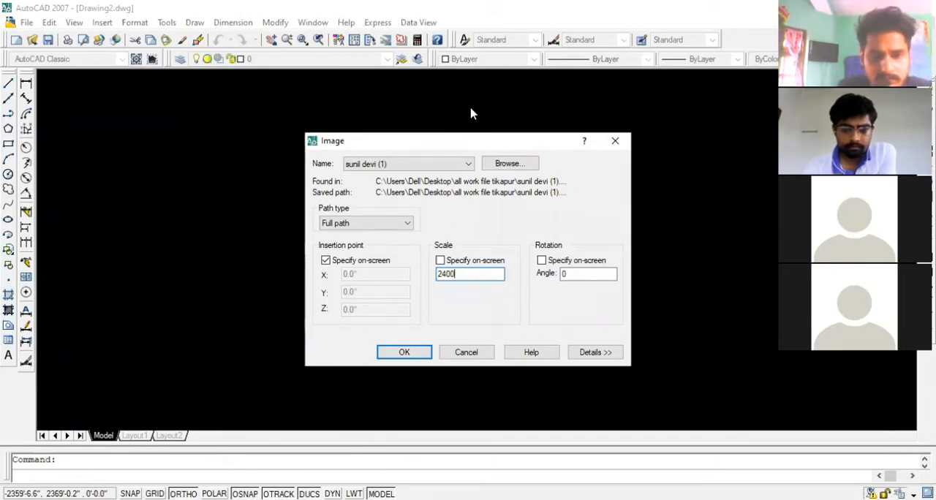
key("Return")
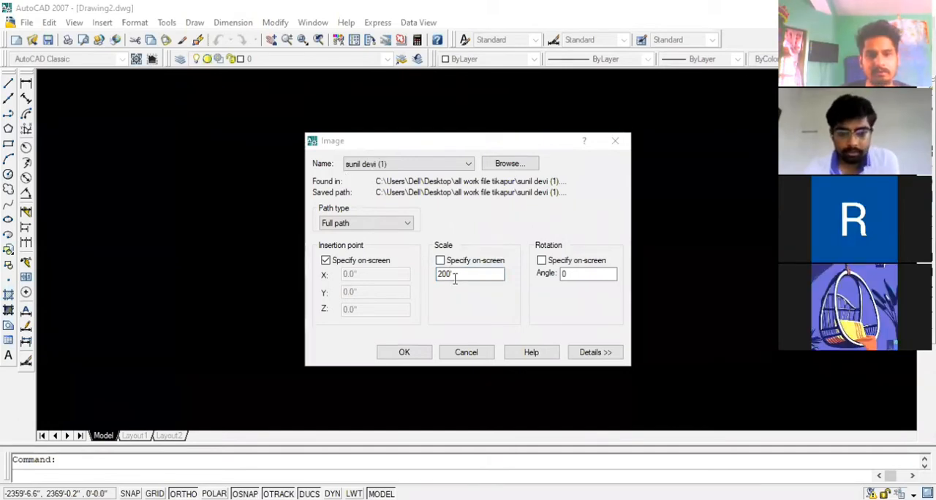
left_click_drag(455, 278, 424, 280)
type("2400")
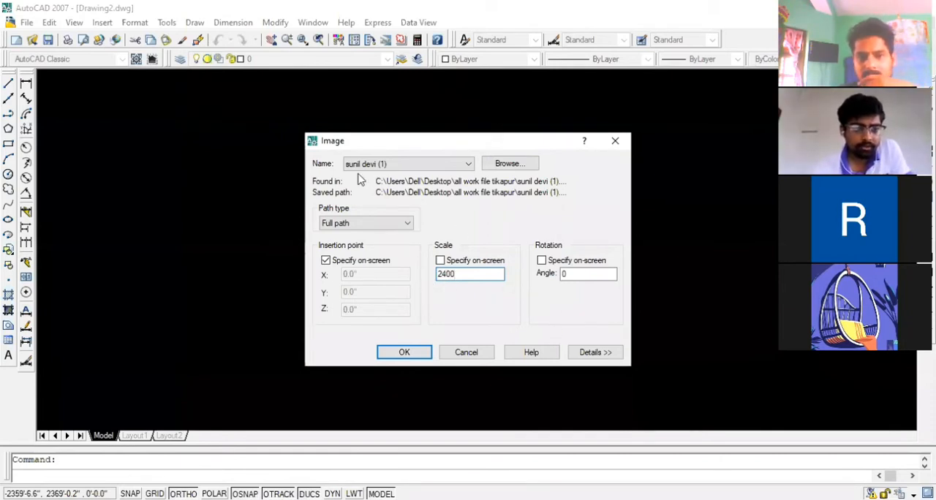
key("Return")
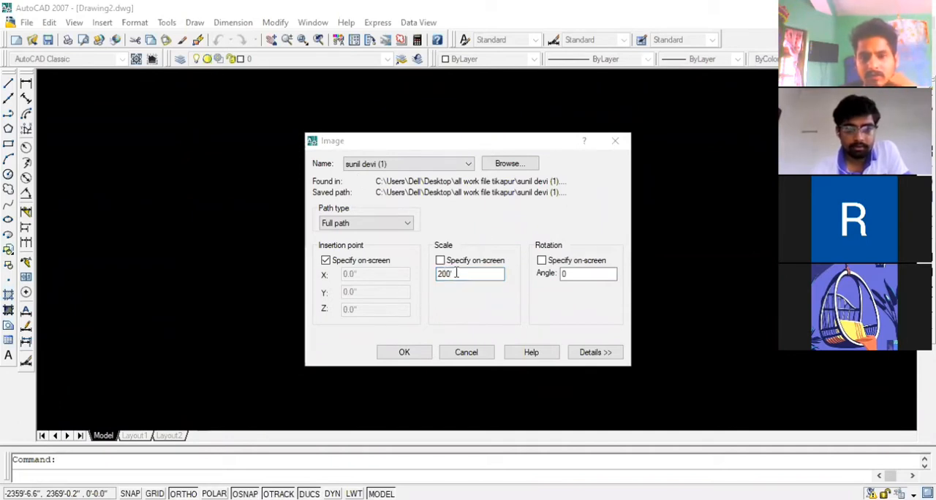
left_click(407, 272)
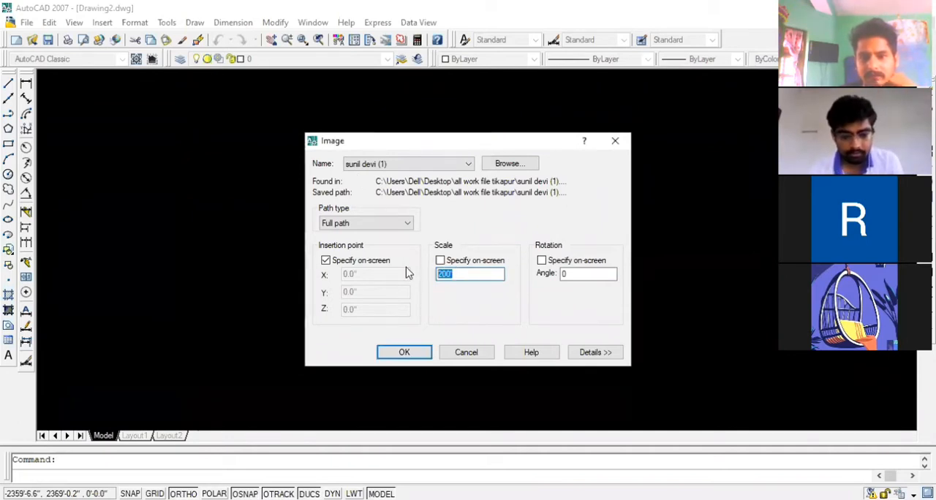
type("2400")
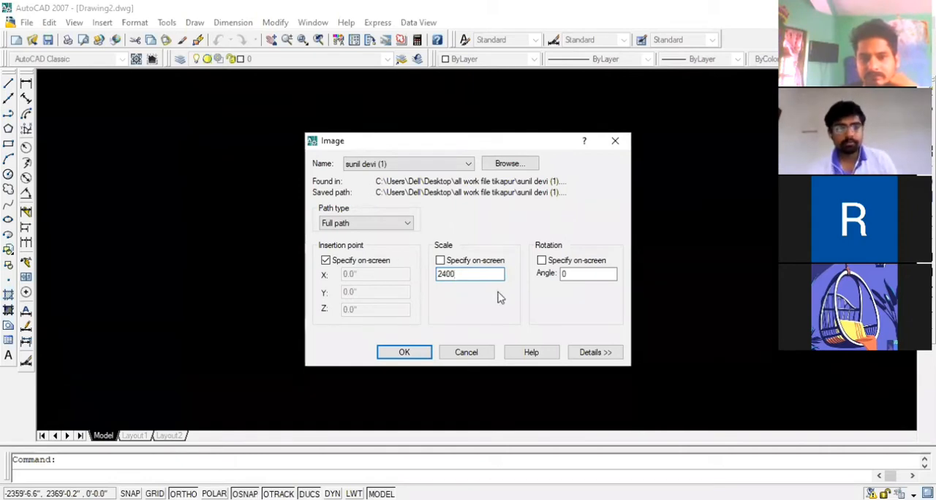
Insert the scaled survey map beside the existing linework and check the scale printed in its header
left_click(404, 353)
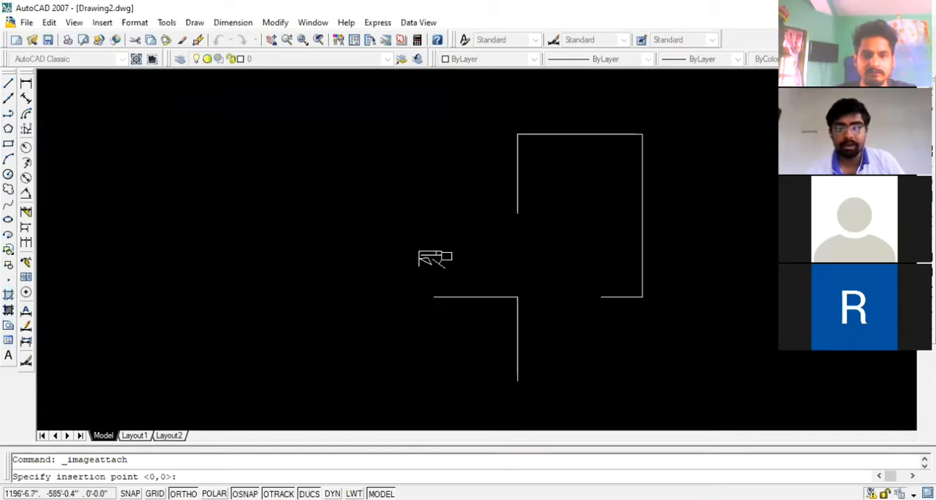
key("Return")
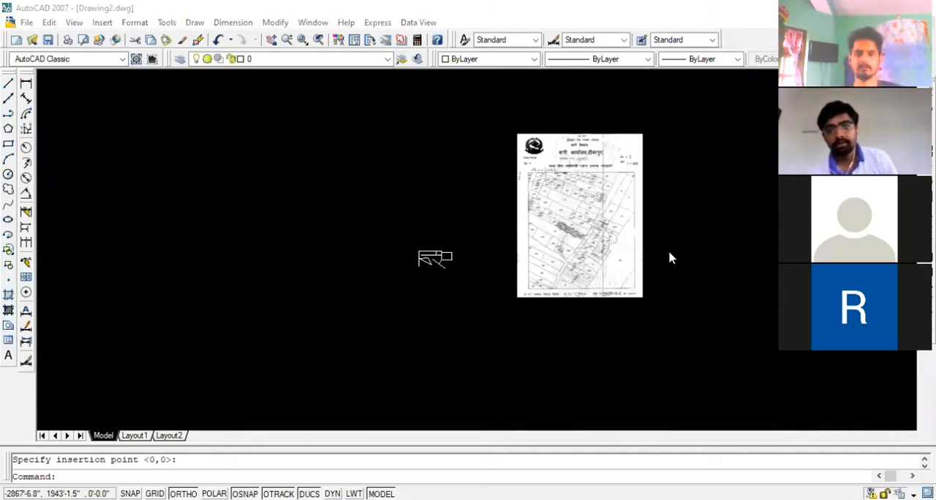
scroll(555, 176, "up", 3)
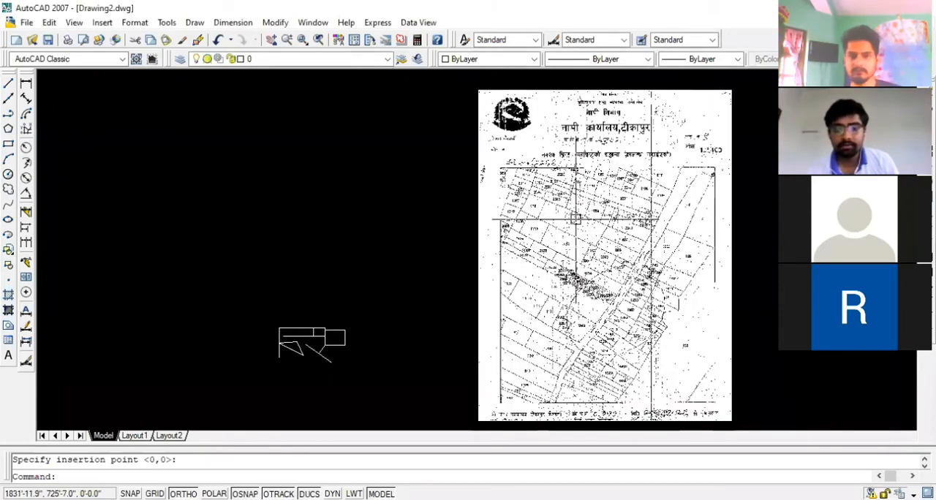
scroll(581, 159, "down", 2)
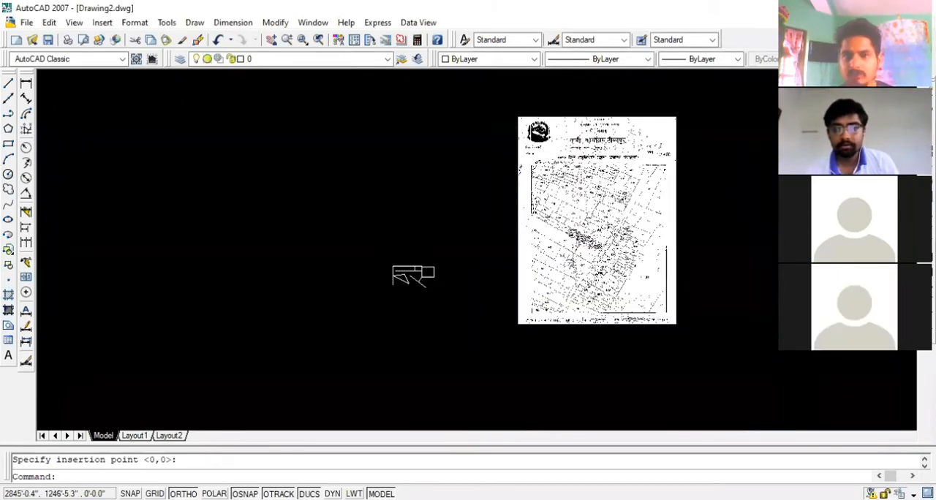
scroll(667, 151, "up", 4)
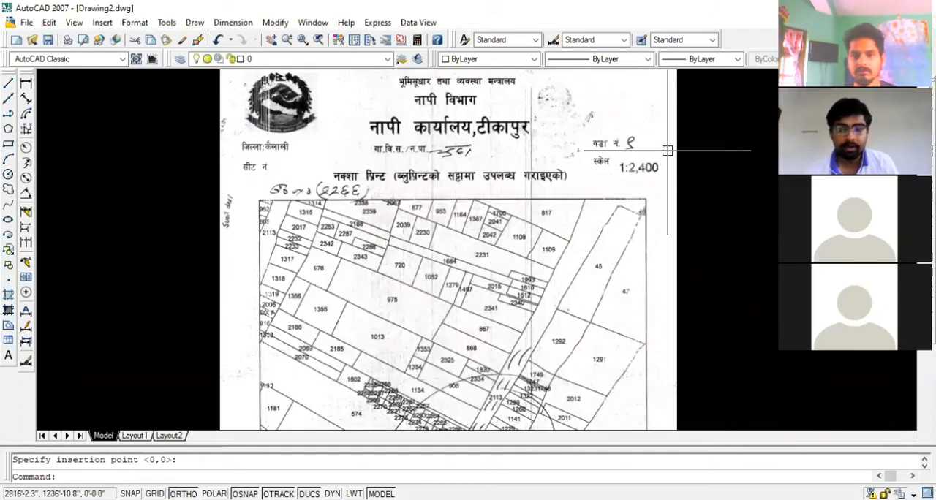
scroll(594, 201, "down", 7)
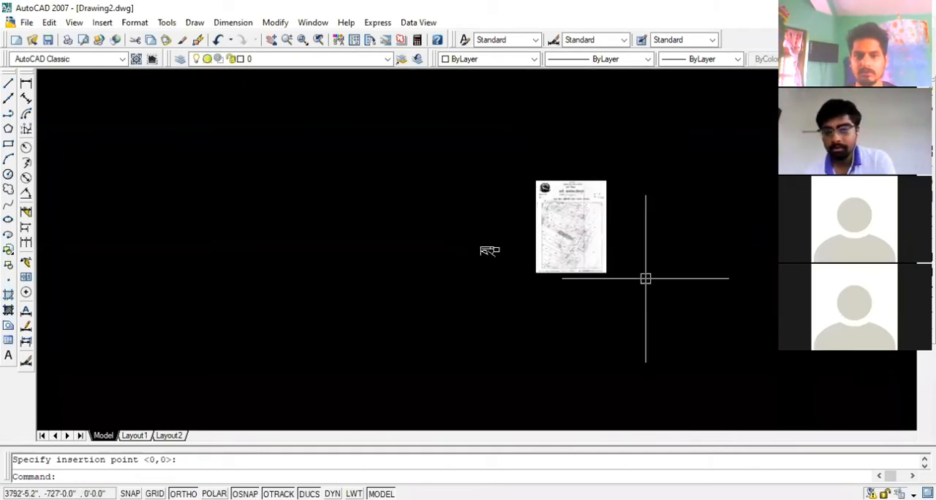
Erase the survey map image placed beside the linework
left_click(647, 278)
left_click(575, 244)
key("Delete")
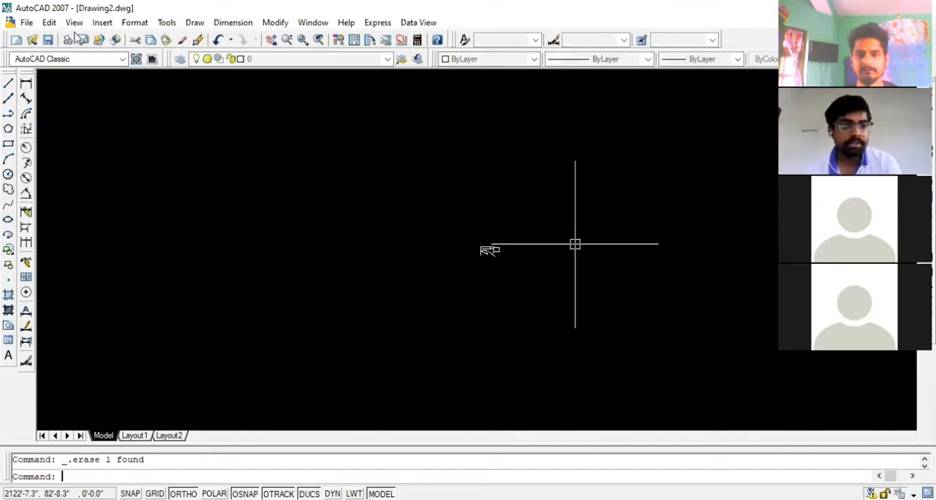
left_click(104, 23)
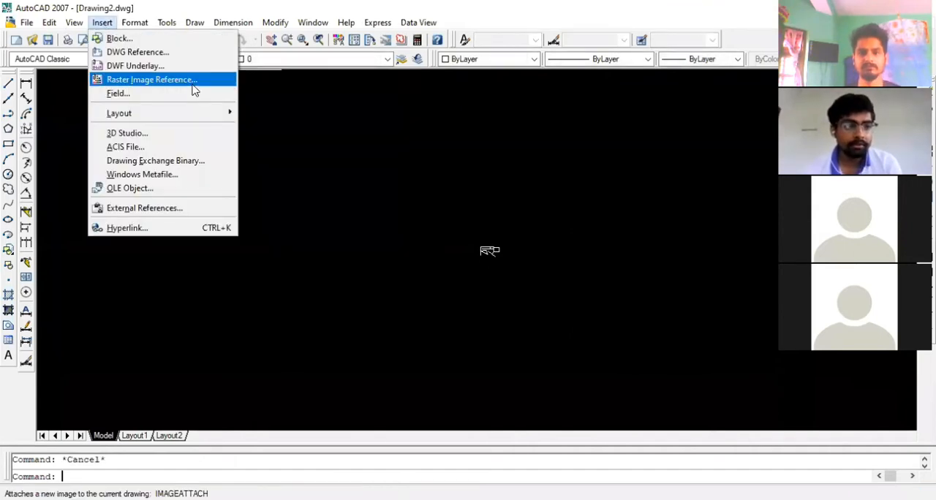
key("Return")
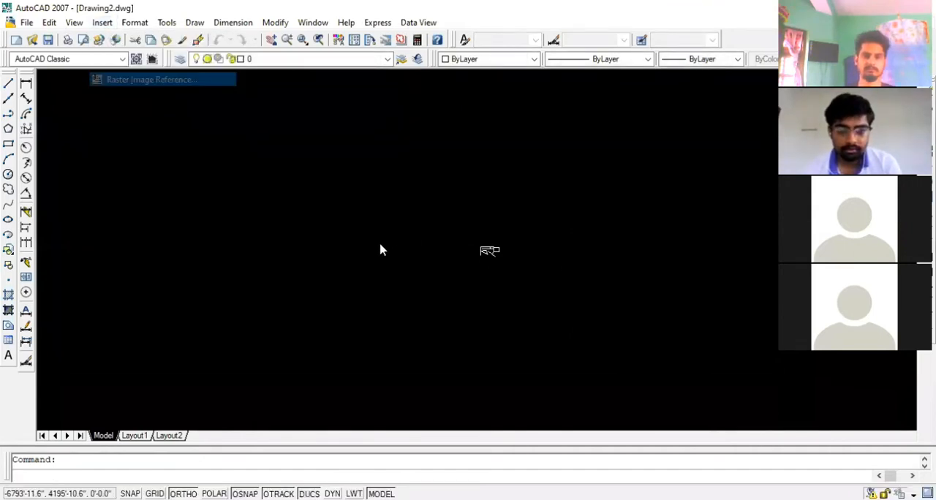
left_click(491, 306)
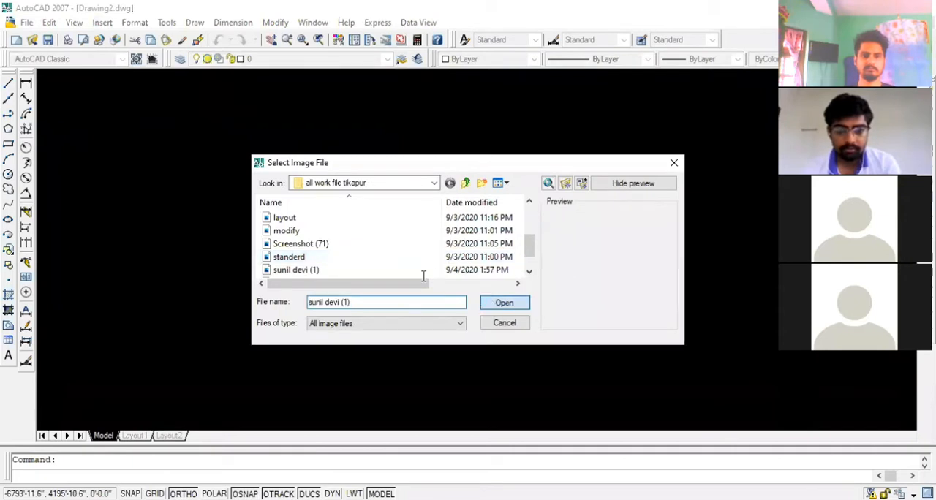
type("24")
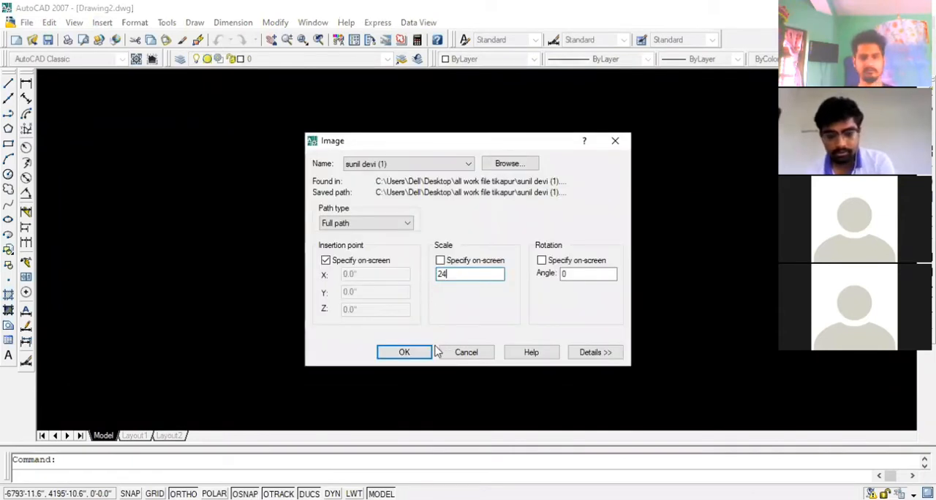
type("00")
left_click(404, 352)
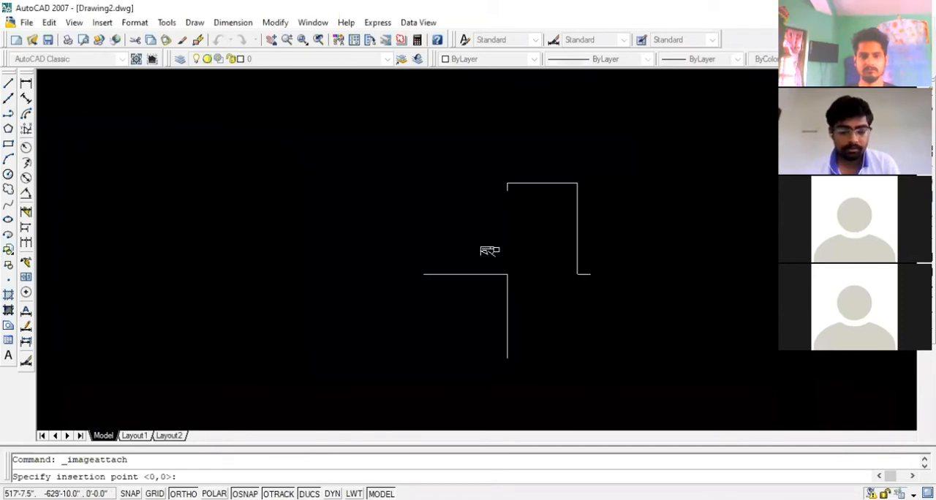
key("Escape")
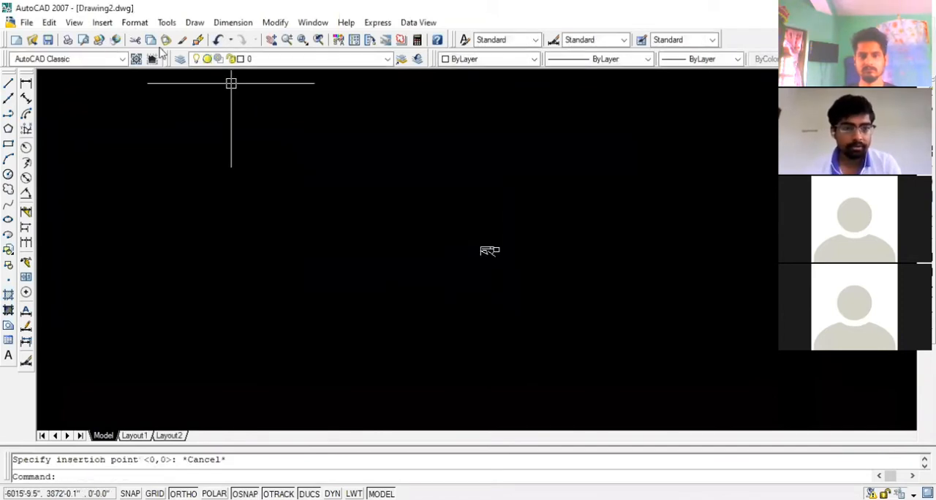
Undo the last image erase and the raster image attachment before it
key("ctrl+z")
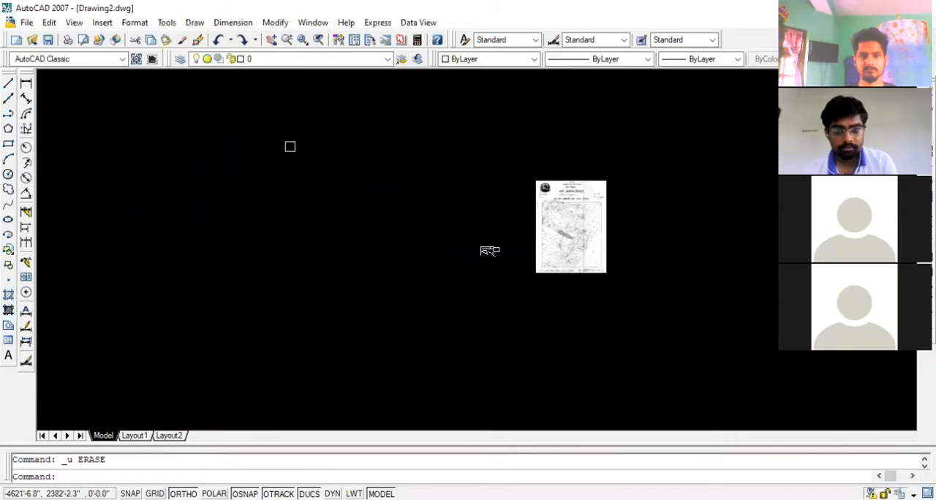
key("ctrl+z")
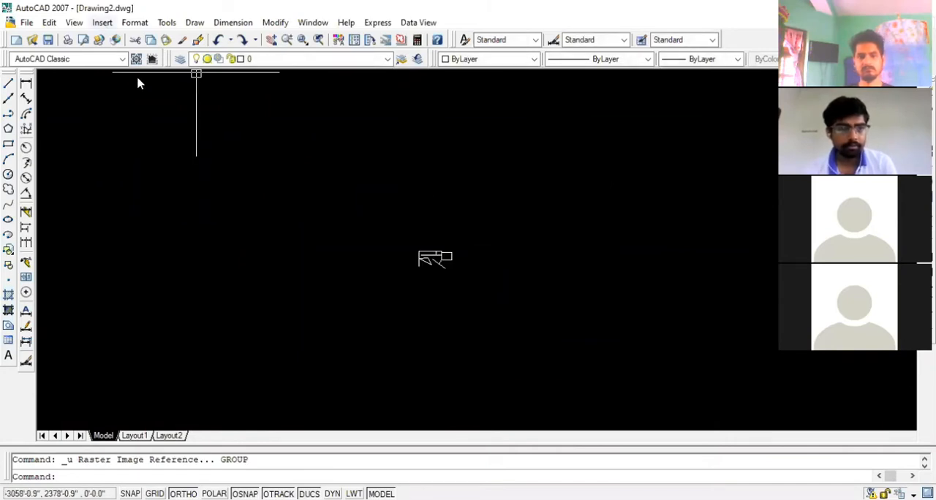
left_click(102, 22)
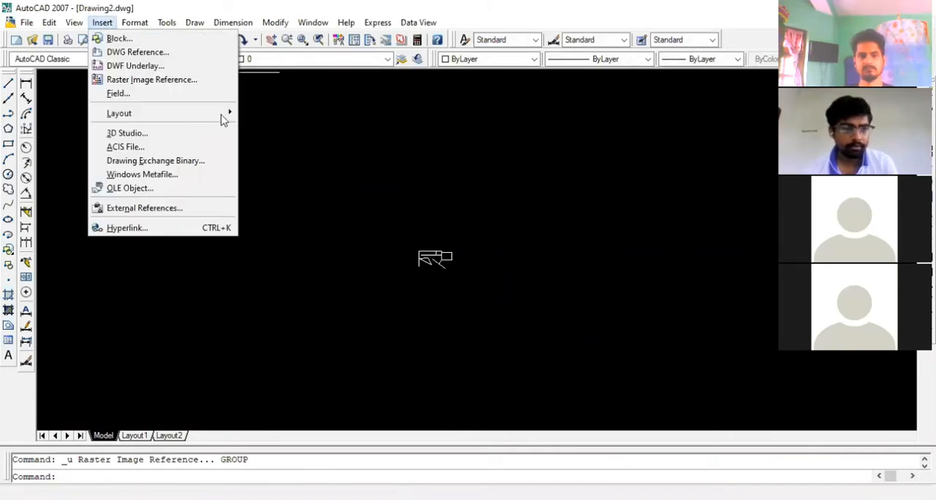
left_click(146, 79)
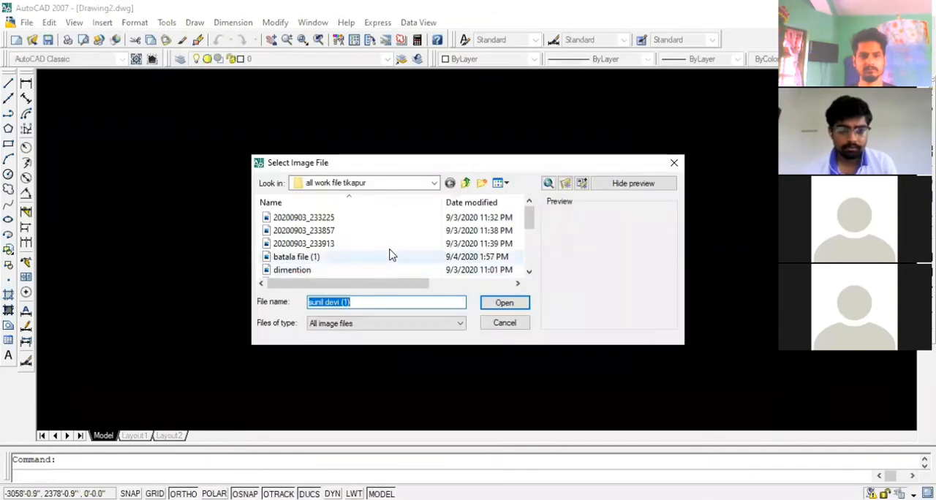
left_click(675, 165)
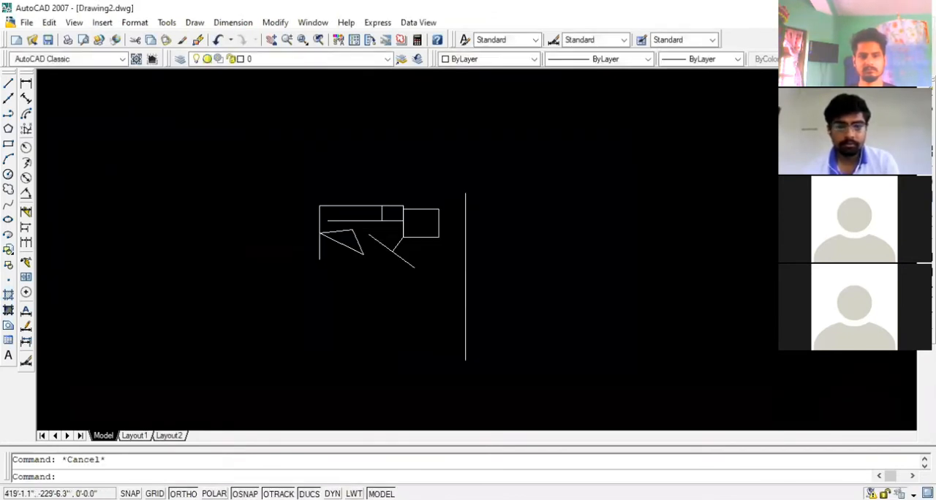
Attach the scanned survey map as a raster image reference at a fixed scale of 2400 and place it beside the linework
scroll(487, 230, "up", 3)
left_click(103, 22)
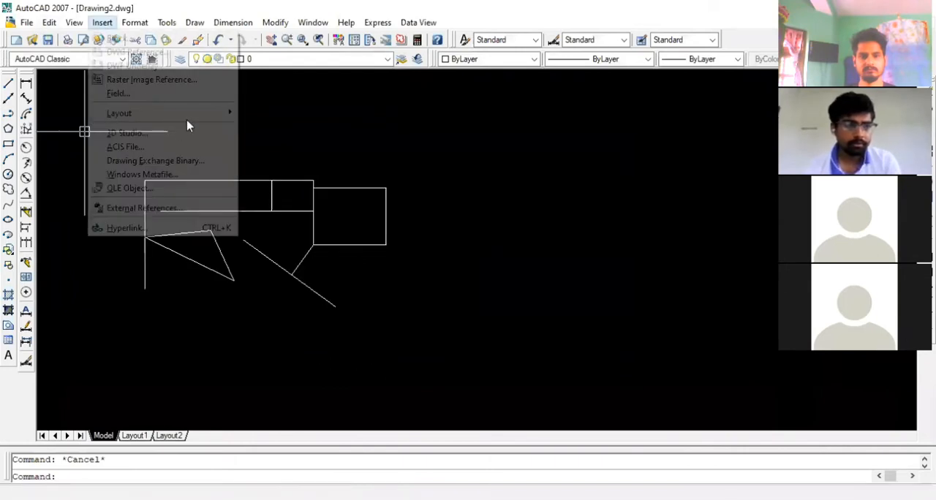
left_click(195, 80)
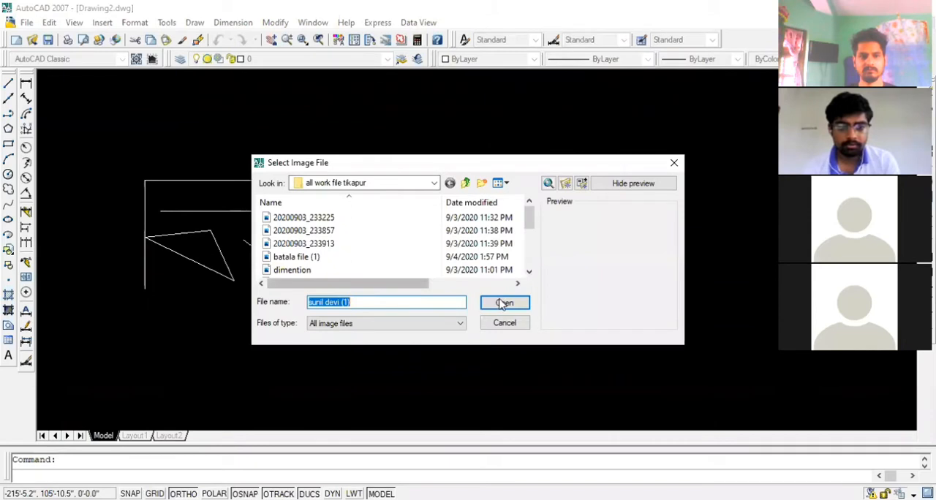
left_click(505, 303)
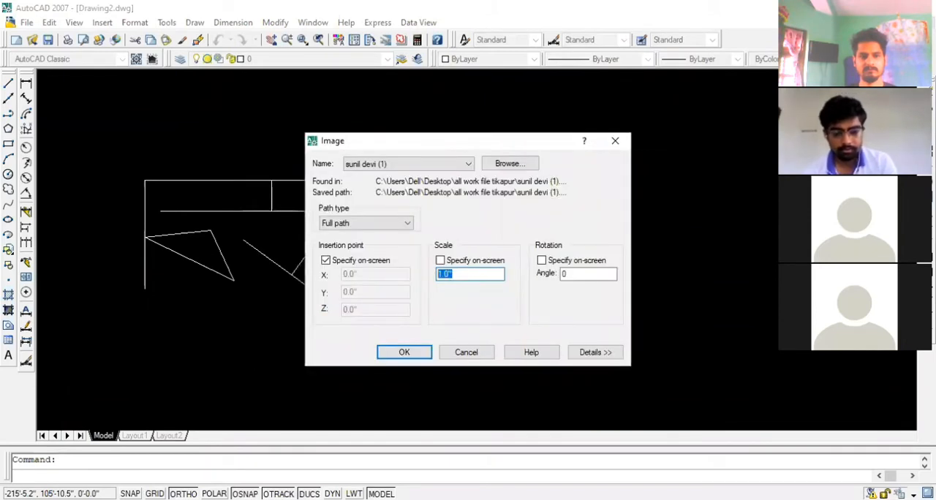
type("2400")
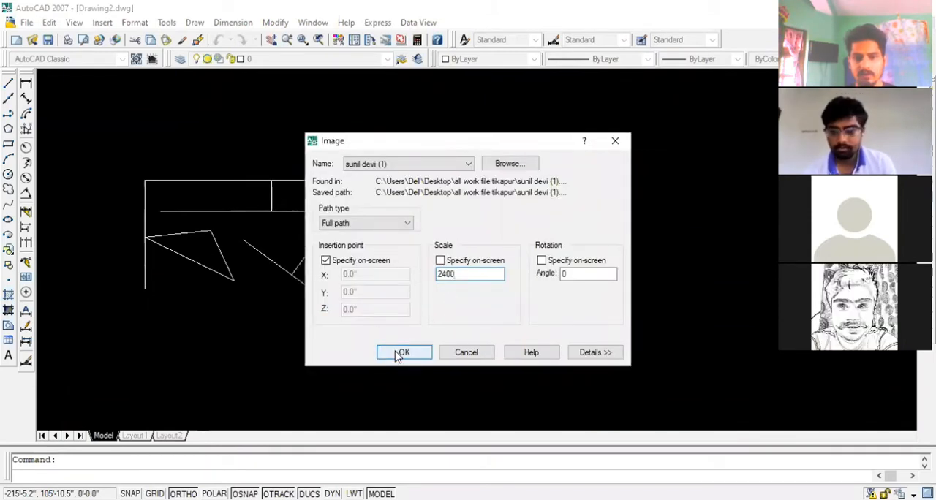
left_click(398, 357)
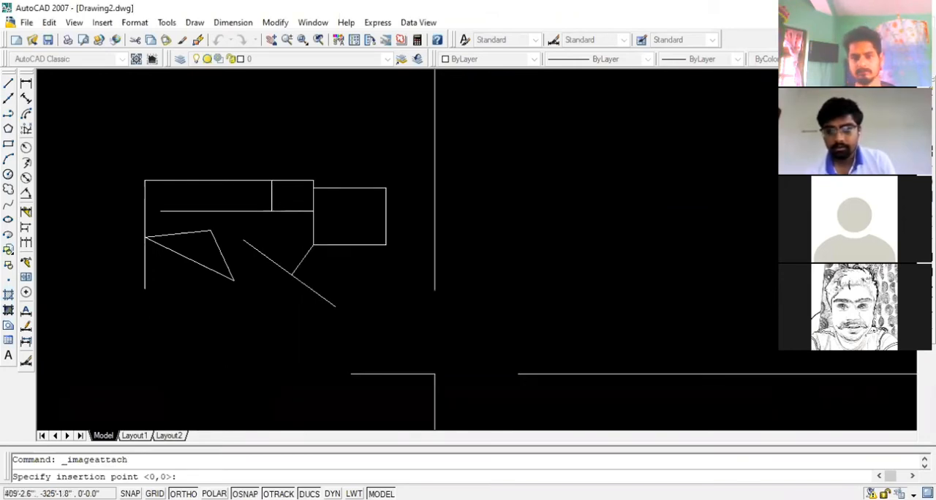
left_click(435, 374)
scroll(351, 358, "down", 5)
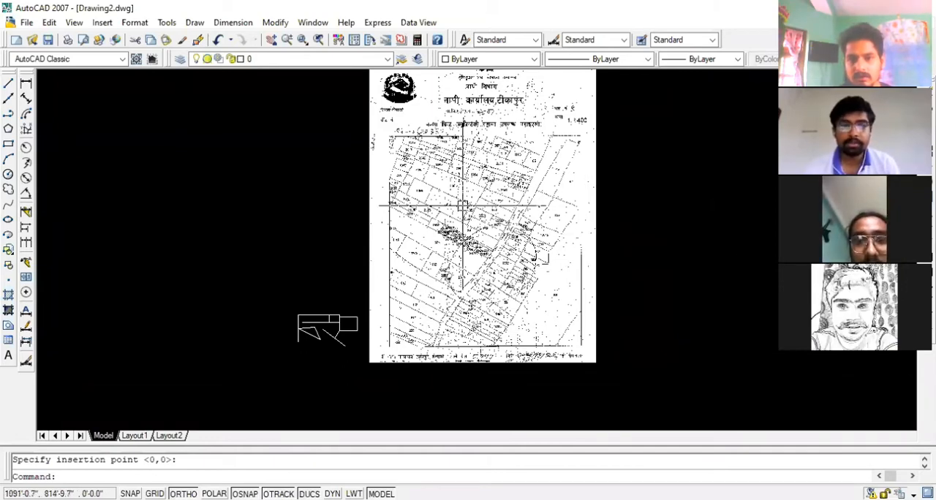
Examine the attached survey map's plots, road and header, and compare its overall size with the neighbouring linework
scroll(504, 195, "up", 8)
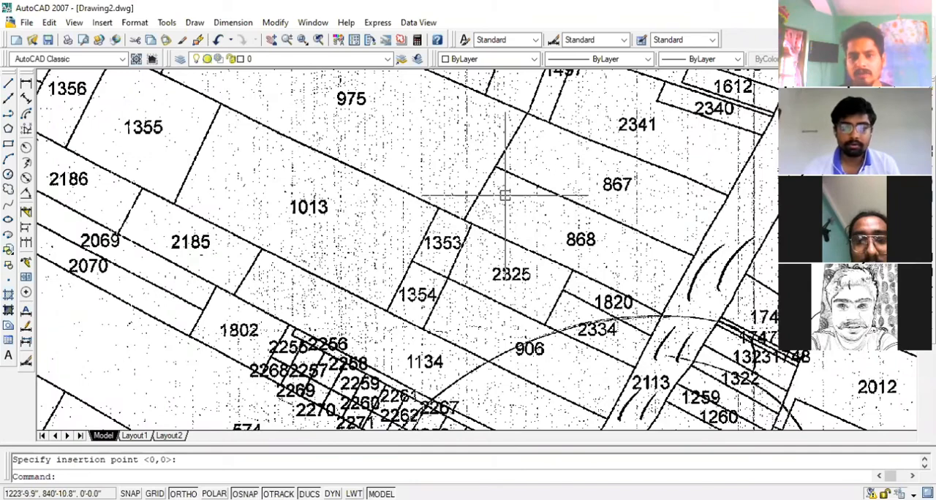
scroll(504, 195, "down", 2)
scroll(504, 195, "down", 6)
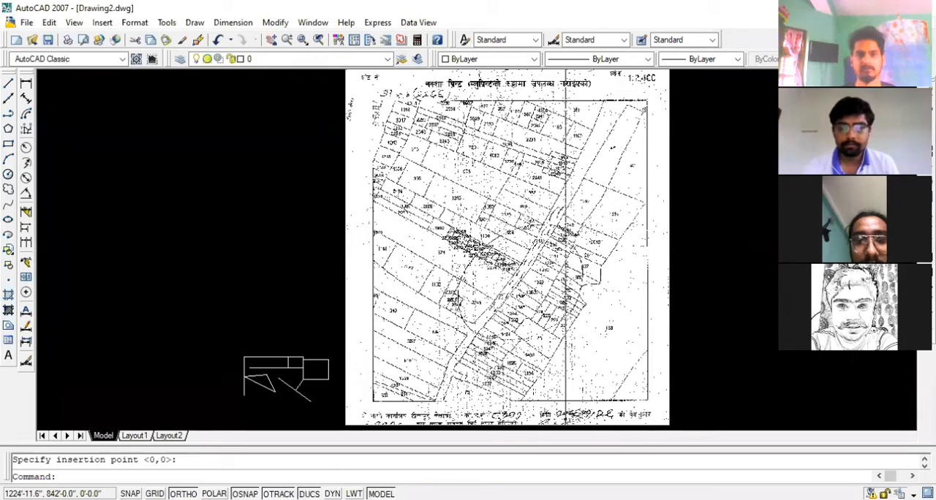
scroll(508, 212, "down", 3)
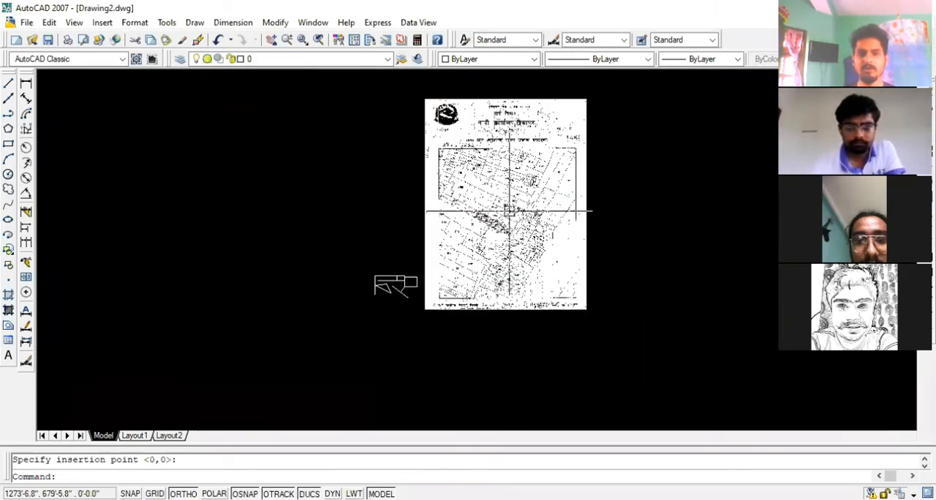
scroll(508, 212, "up", 2)
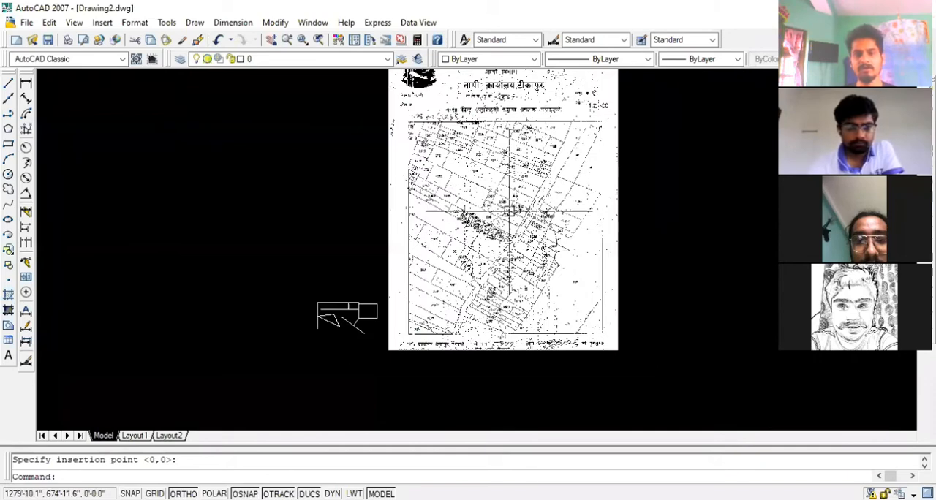
scroll(510, 212, "down", 3)
scroll(551, 190, "up", 5)
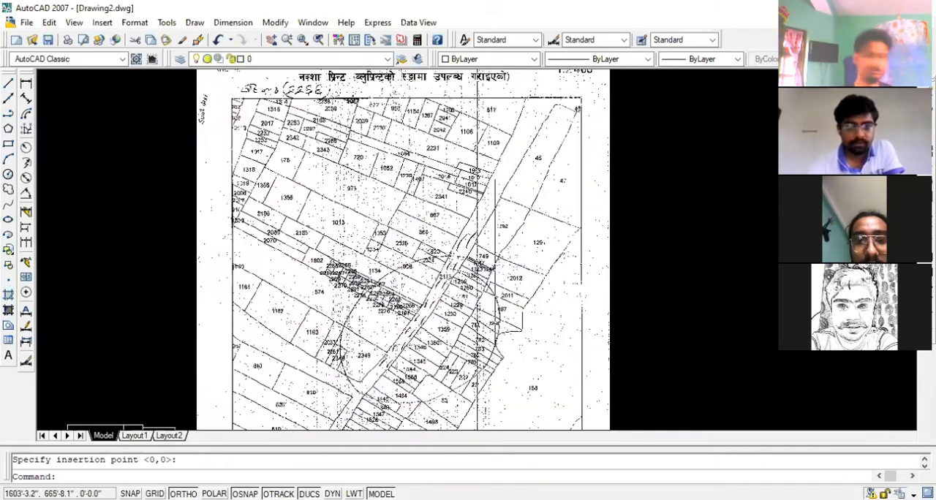
scroll(525, 70, "up", 1)
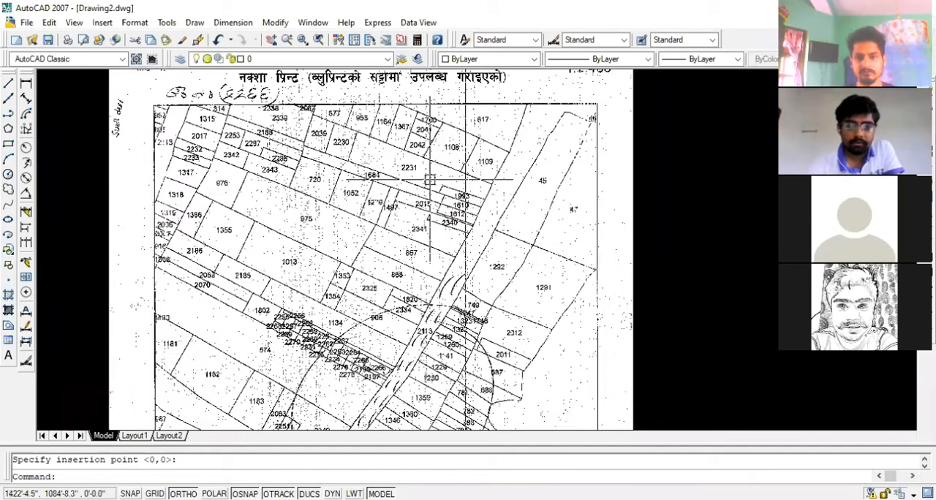
scroll(430, 179, "down", 2)
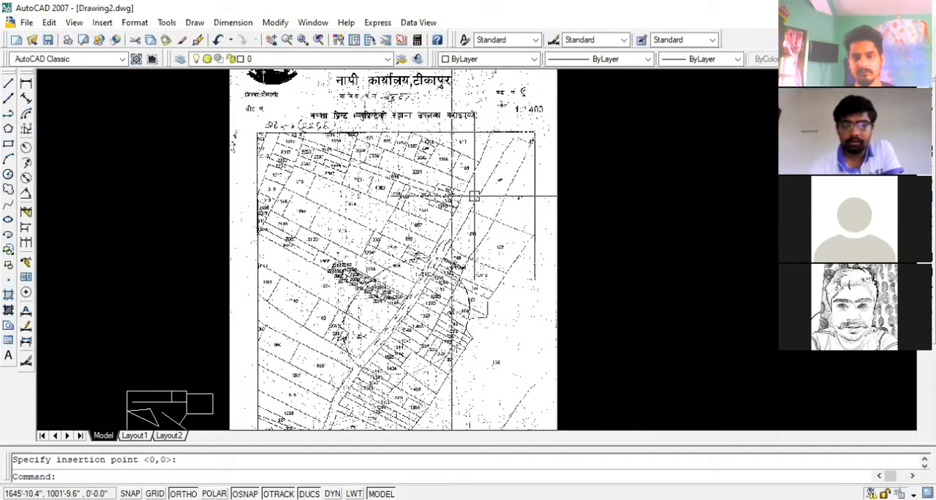
scroll(512, 199, "down", 2)
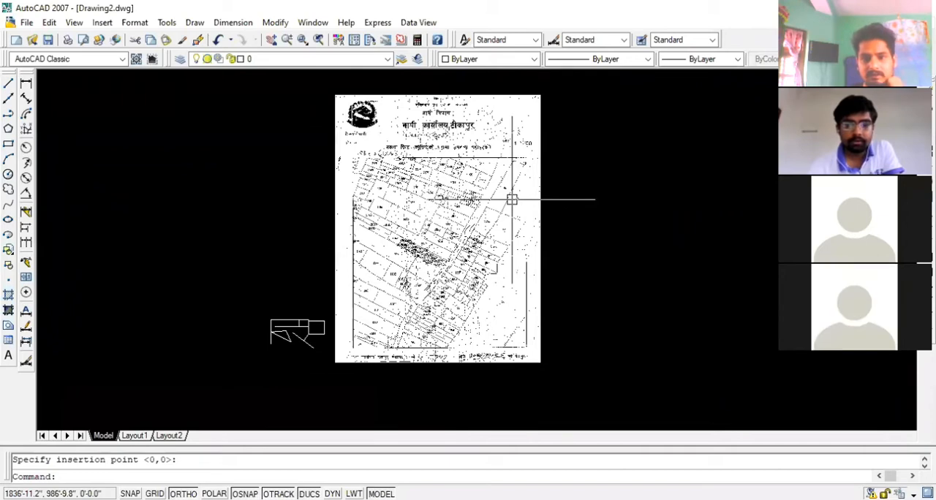
scroll(512, 199, "up", 2)
scroll(545, 210, "down", 4)
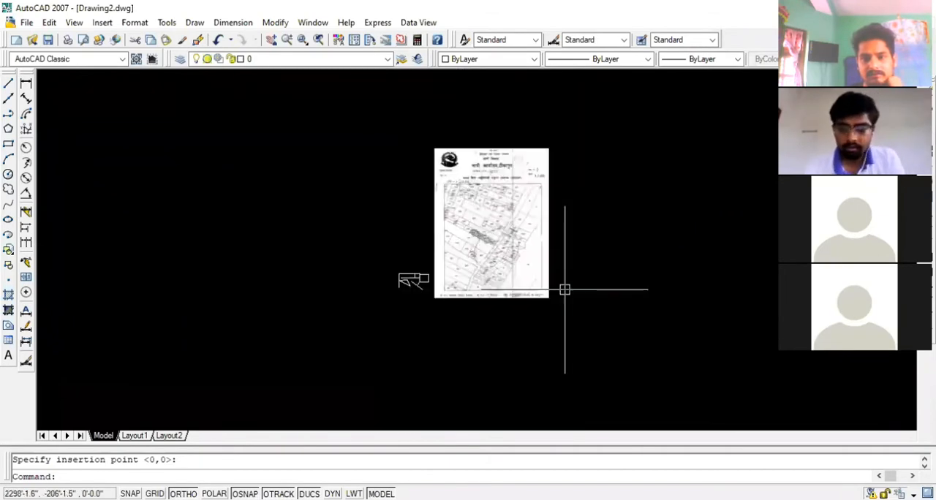
left_click(563, 280)
left_click(535, 315)
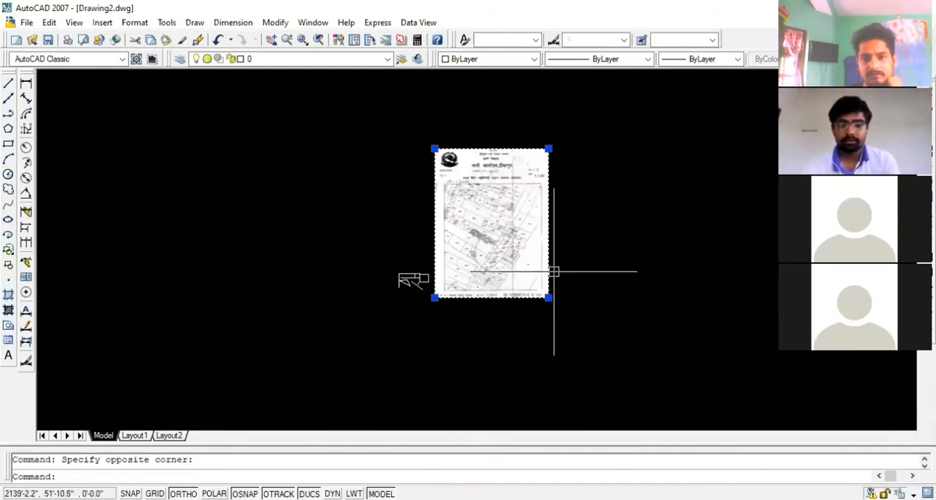
key("Escape")
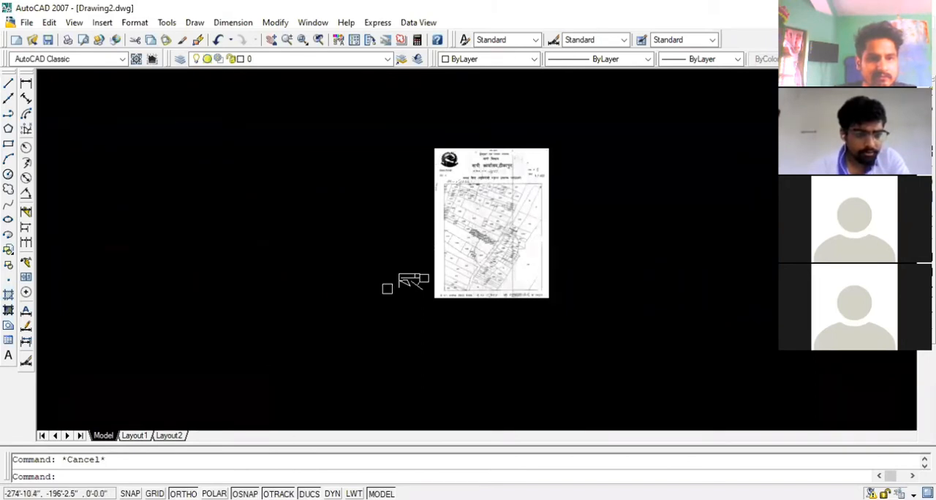
Move the survey map image horizontally farther away from the linework to leave a wide gap between them
scroll(387, 289, "down", 1)
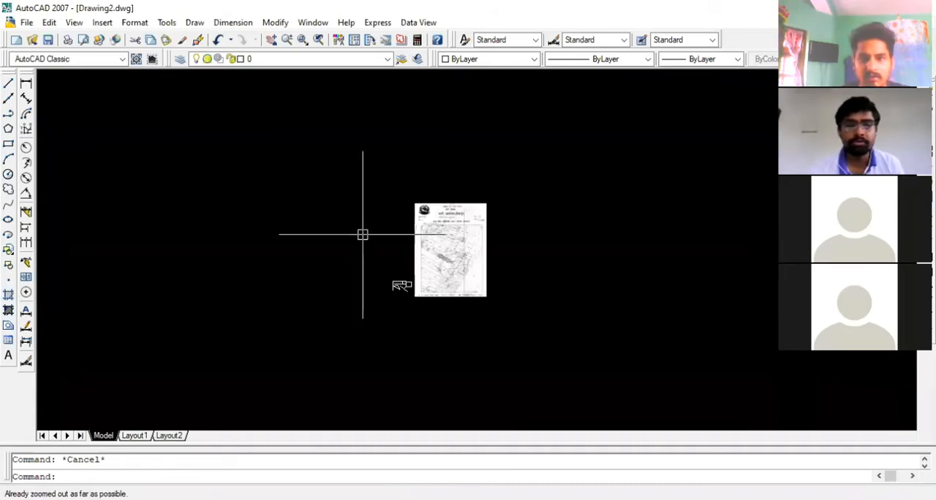
scroll(364, 232, "up", 3)
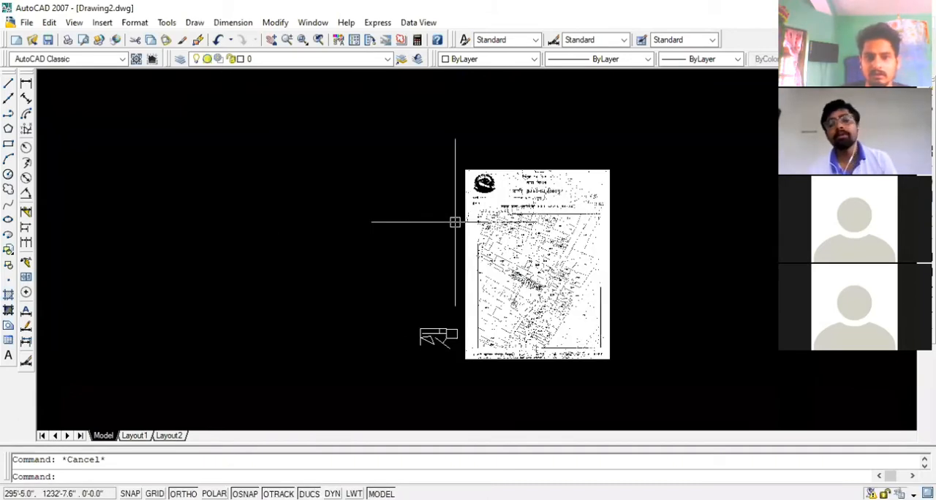
scroll(547, 272, "up", 2)
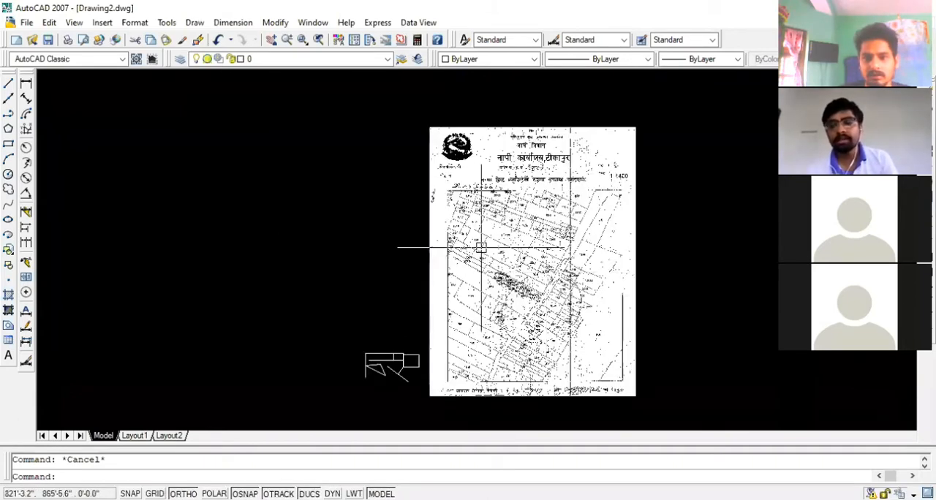
scroll(442, 245, "down", 5)
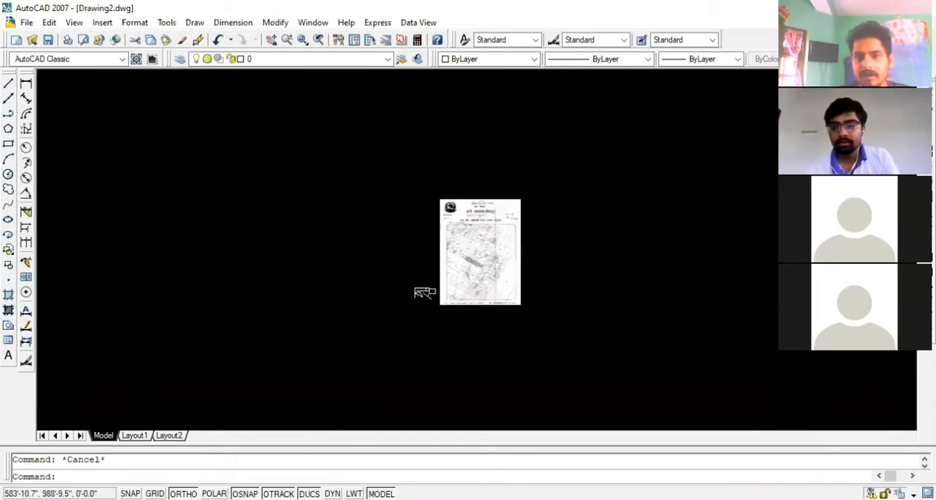
scroll(512, 236, "up", 2)
left_click(540, 337)
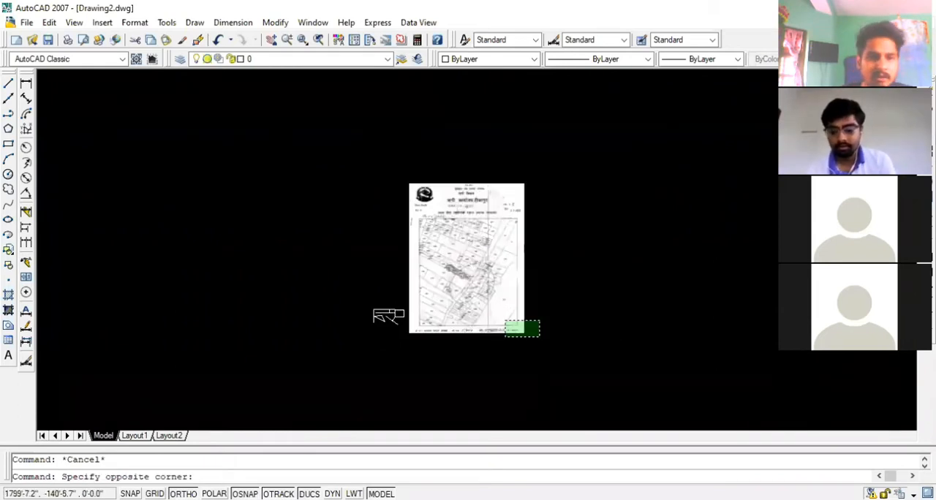
left_click(506, 321)
type("m")
key("Return")
left_click(580, 326)
left_click(682, 327)
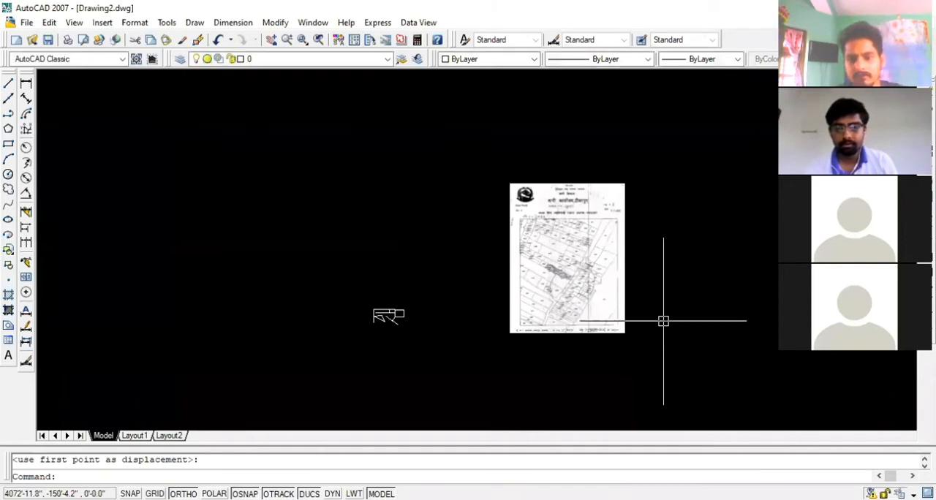
Examine the moved survey map's plot layout and the scale printed in its header
scroll(663, 321, "up", 4)
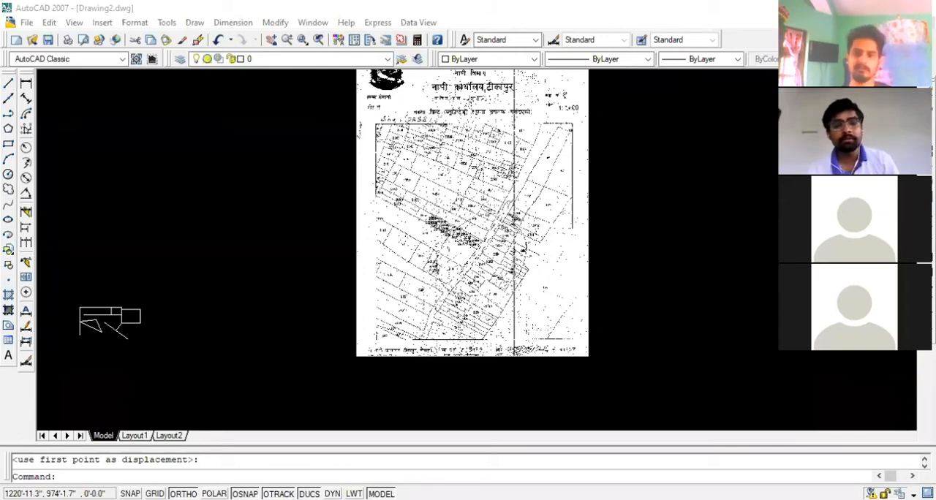
scroll(534, 261, "up", 1)
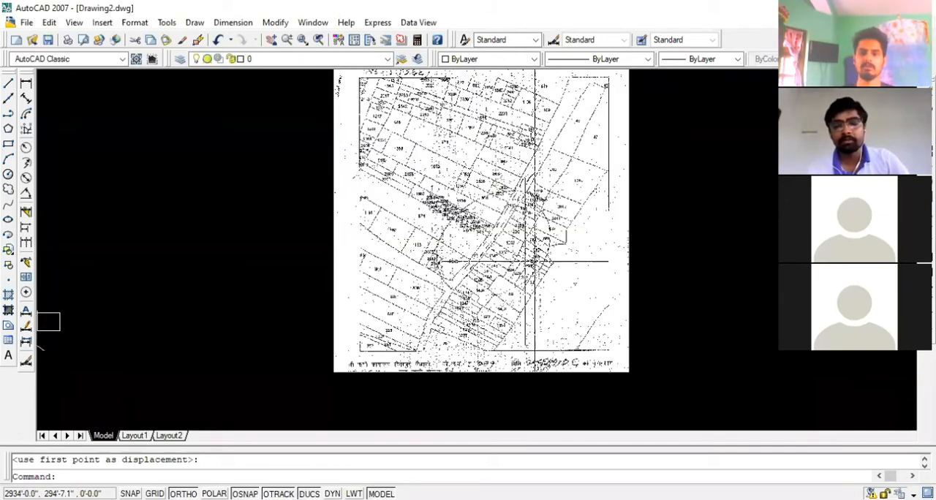
scroll(534, 261, "up", 1)
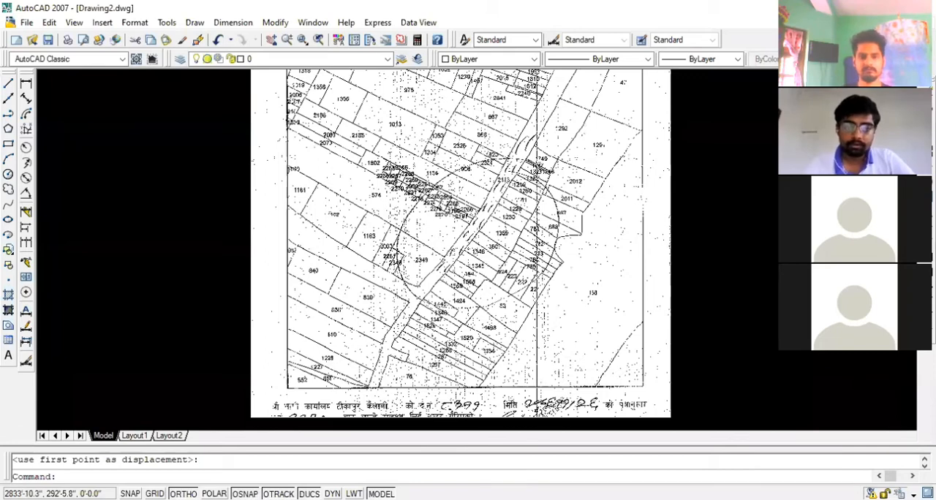
scroll(608, 101, "up", 2)
scroll(418, 227, "down", 2)
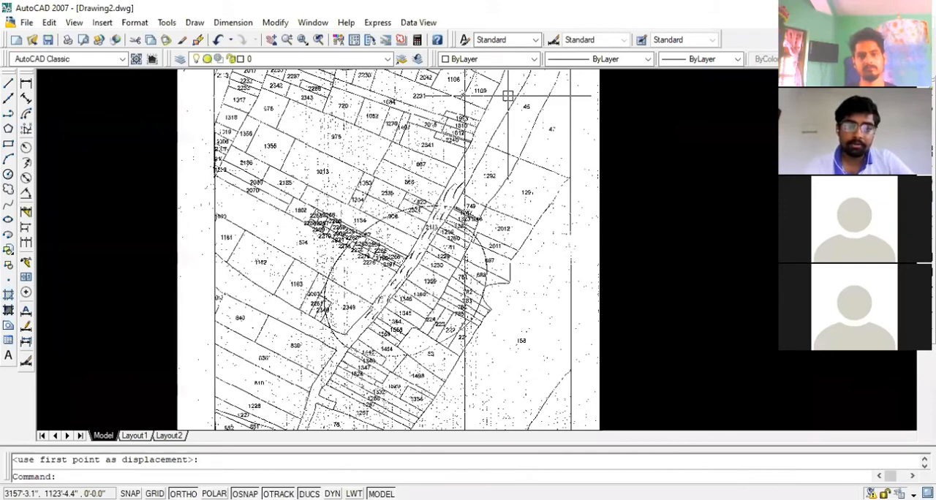
scroll(375, 302, "up", 3)
scroll(364, 124, "down", 6)
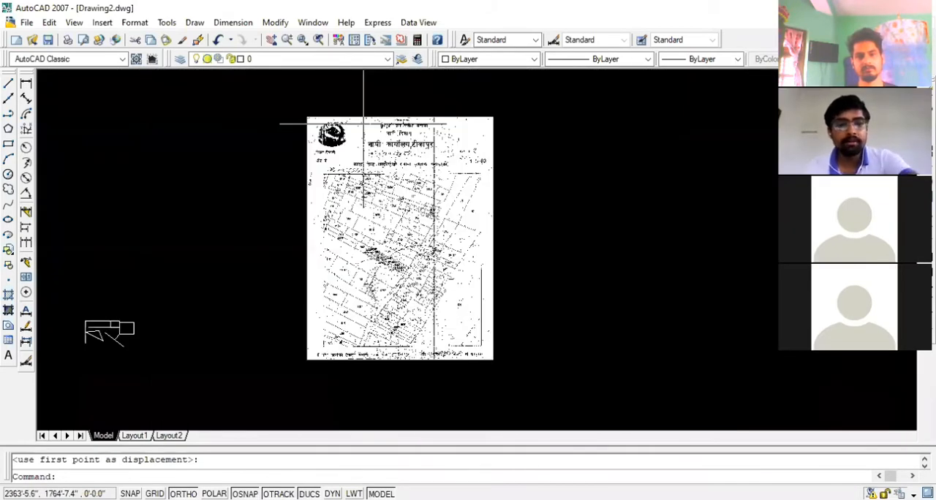
scroll(486, 296, "up", 2)
scroll(487, 296, "down", 4)
scroll(472, 208, "up", 5)
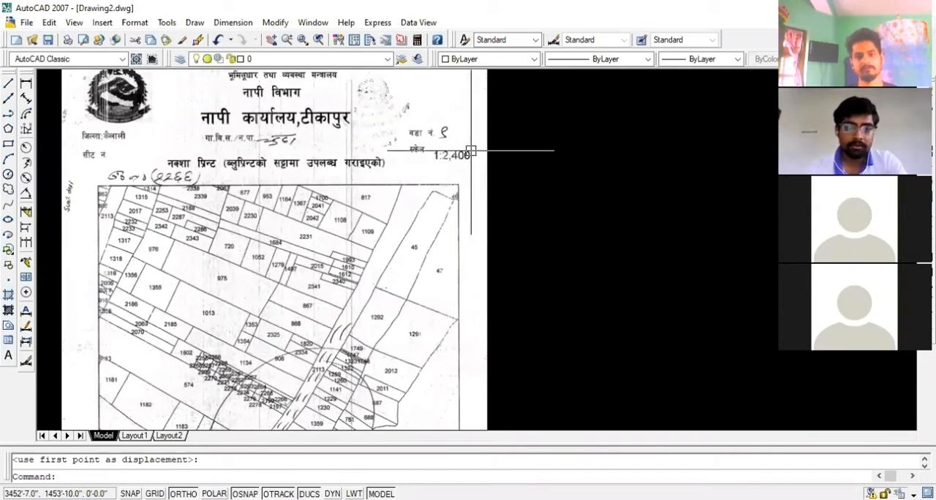
Examine the numbered plots along the road inside the circled area, around plots 2266, 2197 and 1230
middle_click_drag(337, 202, 418, 111)
scroll(417, 112, "up", 1)
scroll(417, 111, "down", 2)
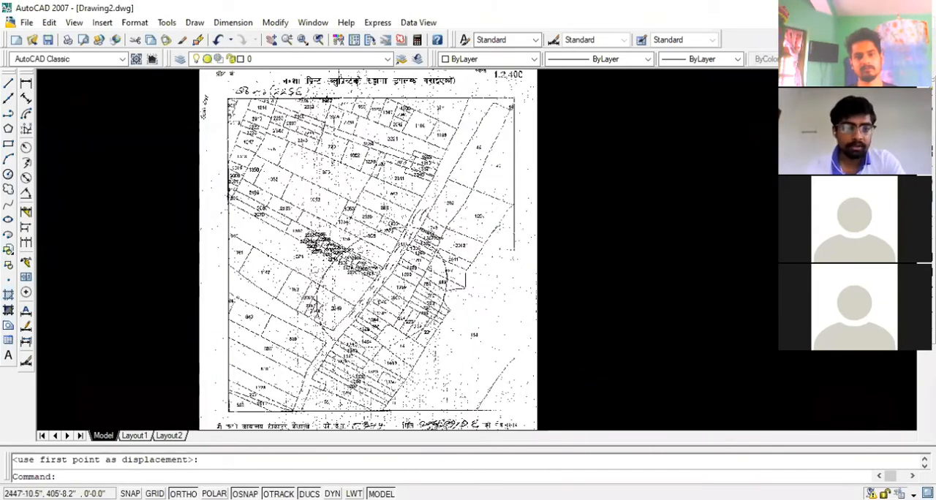
scroll(328, 284, "up", 2)
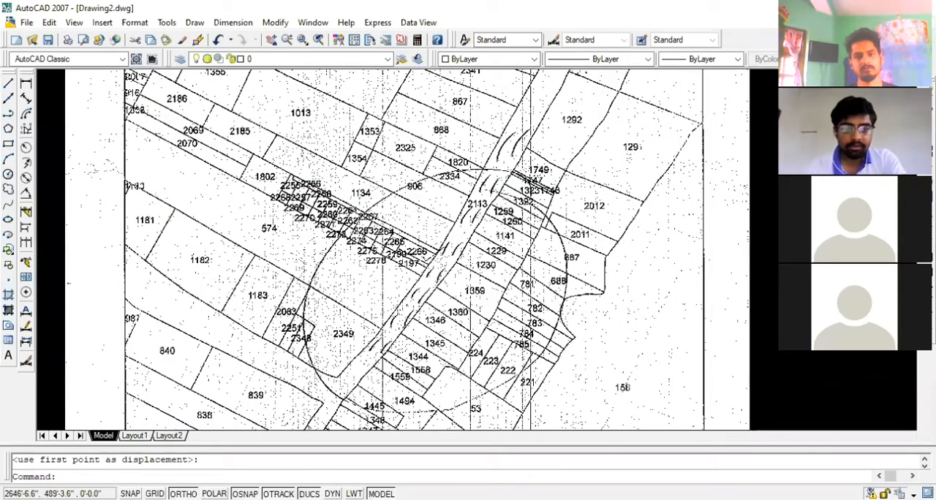
scroll(415, 257, "up", 5)
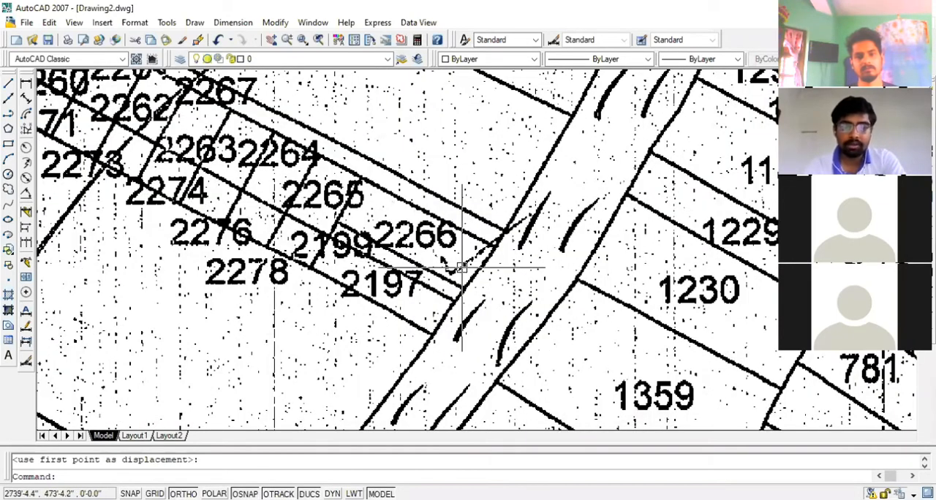
scroll(448, 169, "down", 3)
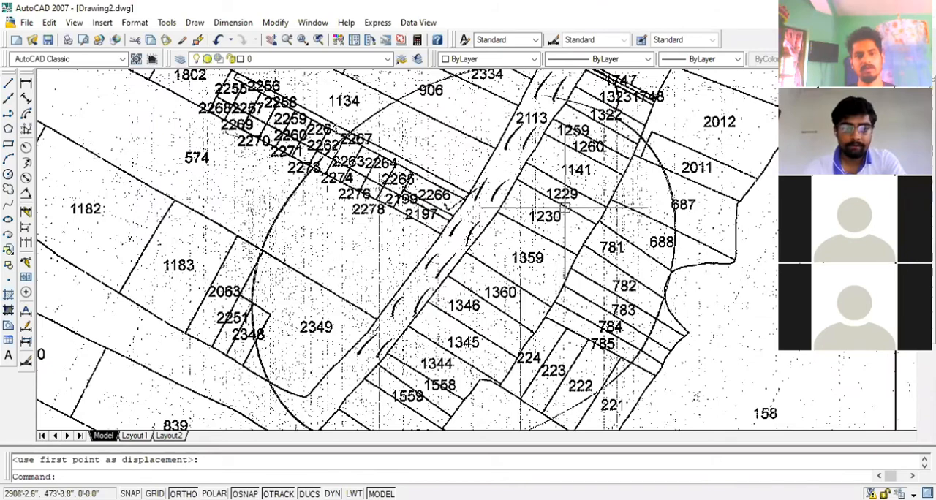
scroll(564, 209, "up", 1)
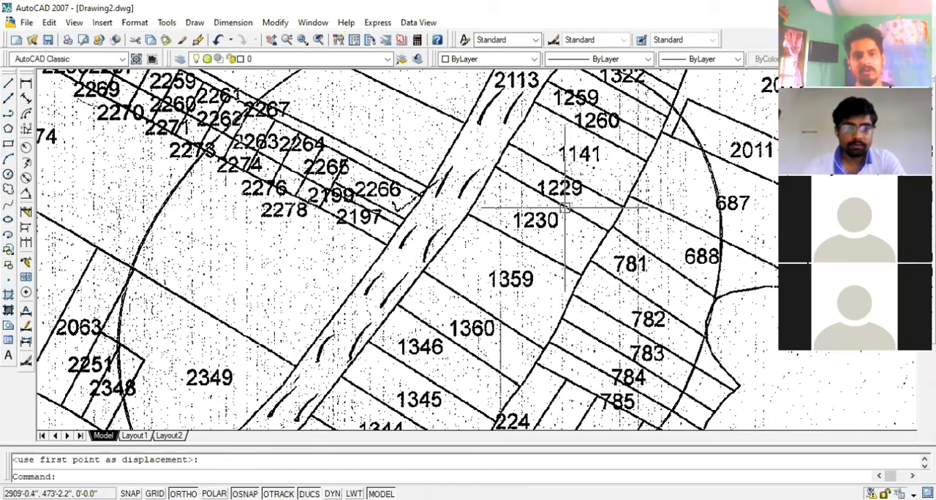
scroll(565, 209, "down", 3)
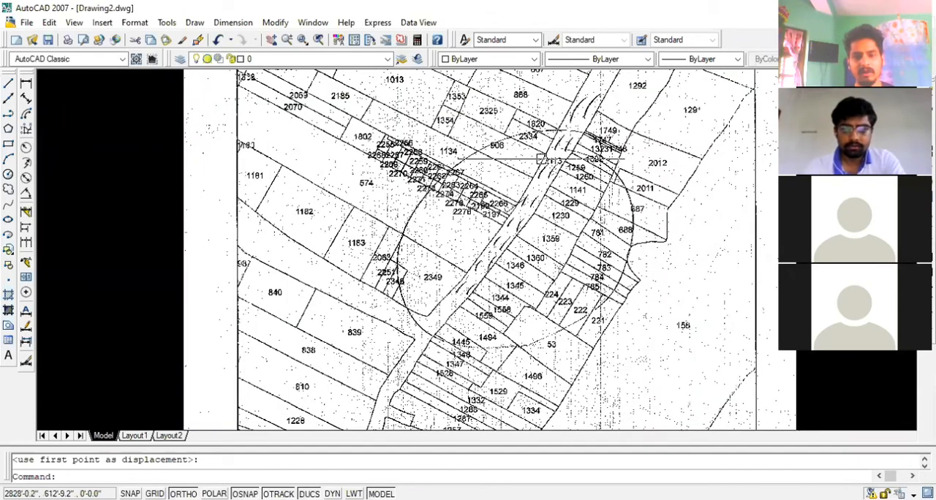
Examine plot 2266 and its neighbours 2265, 2199 and 2197 where they meet the road
scroll(558, 148, "up", 2)
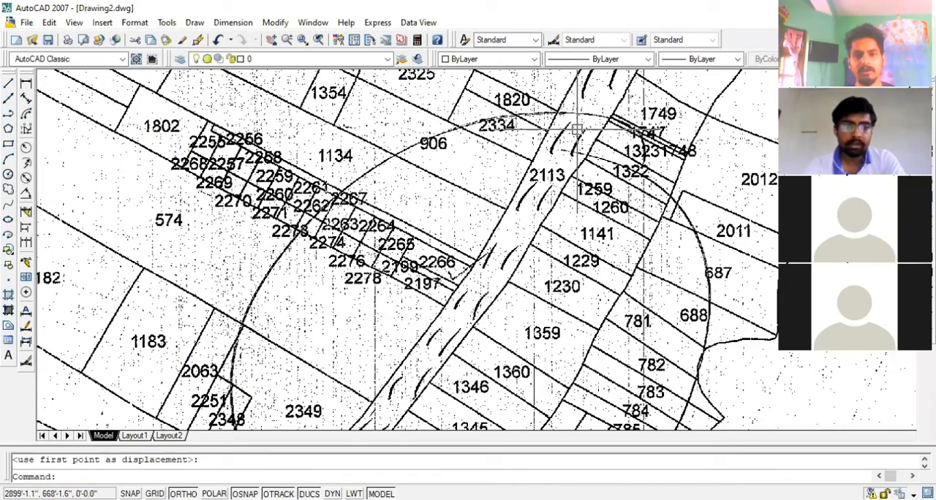
scroll(450, 264, "up", 2)
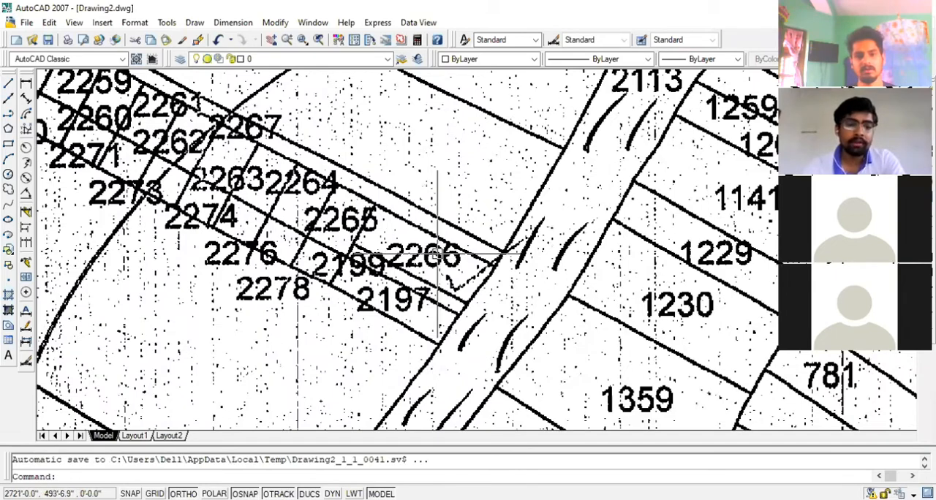
scroll(437, 254, "down", 2)
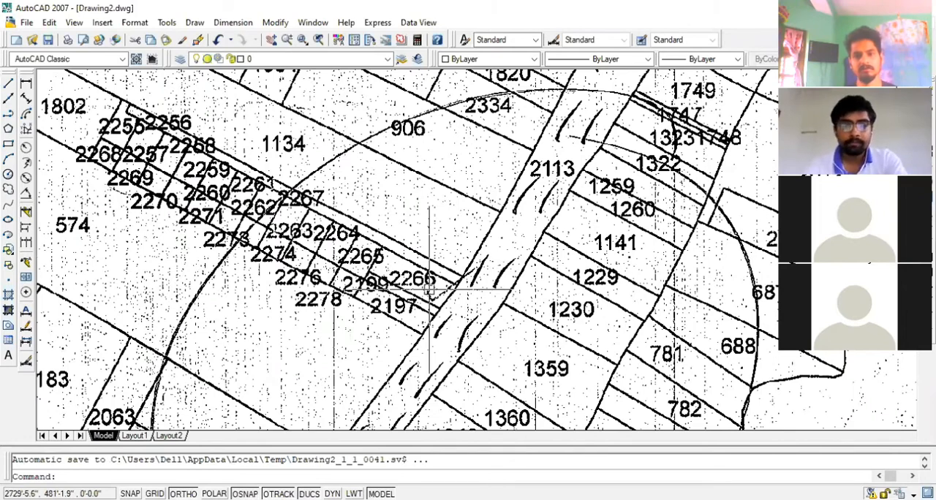
scroll(428, 292, "down", 2)
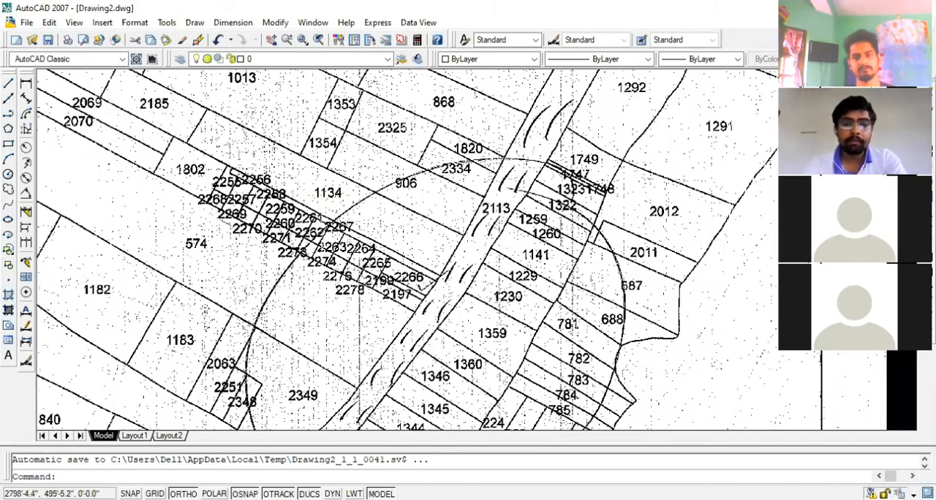
scroll(428, 285, "up", 2)
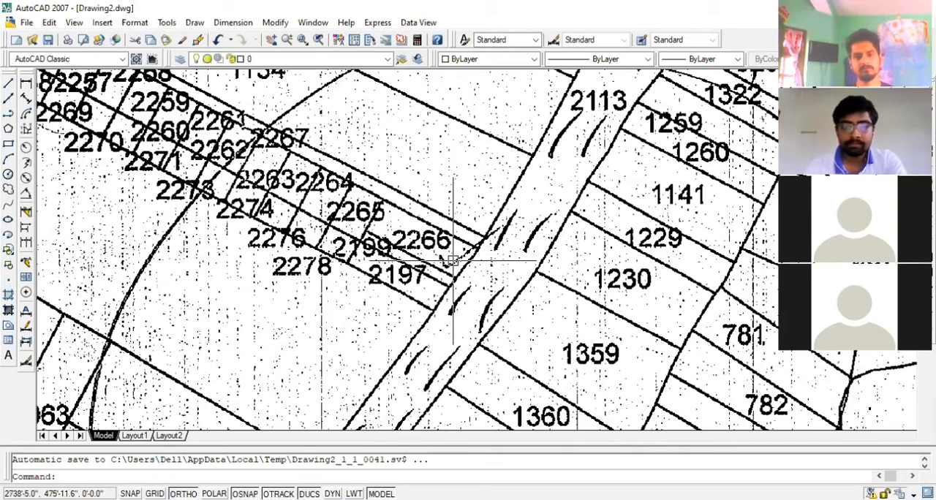
scroll(453, 259, "down", 2)
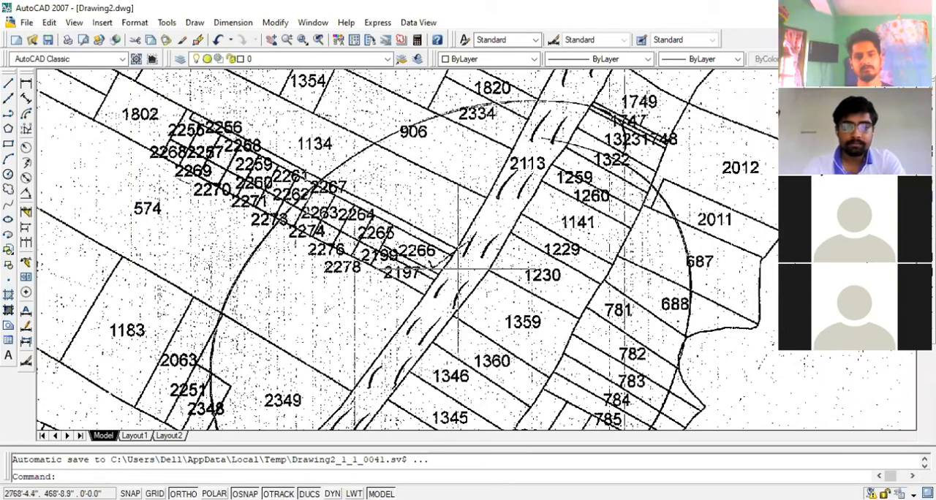
scroll(431, 263, "up", 2)
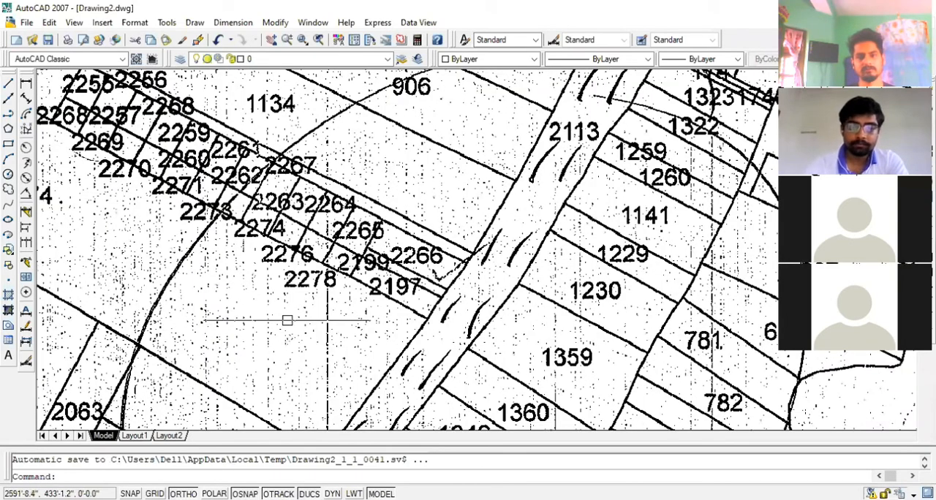
scroll(336, 298, "up", 2)
scroll(447, 239, "up", 2)
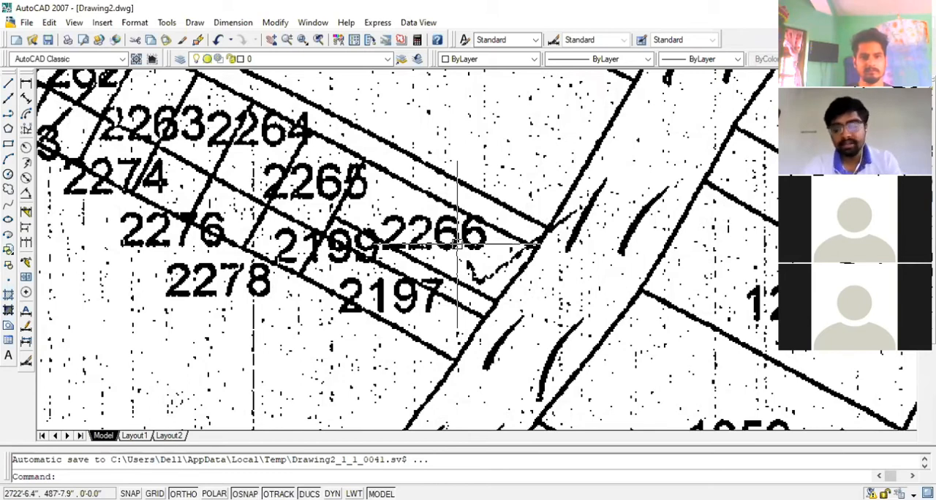
Start a polyline at plot 2266's lower roadside corner and, with Ortho off, trace its road edge up to the upper corner
type("pl")
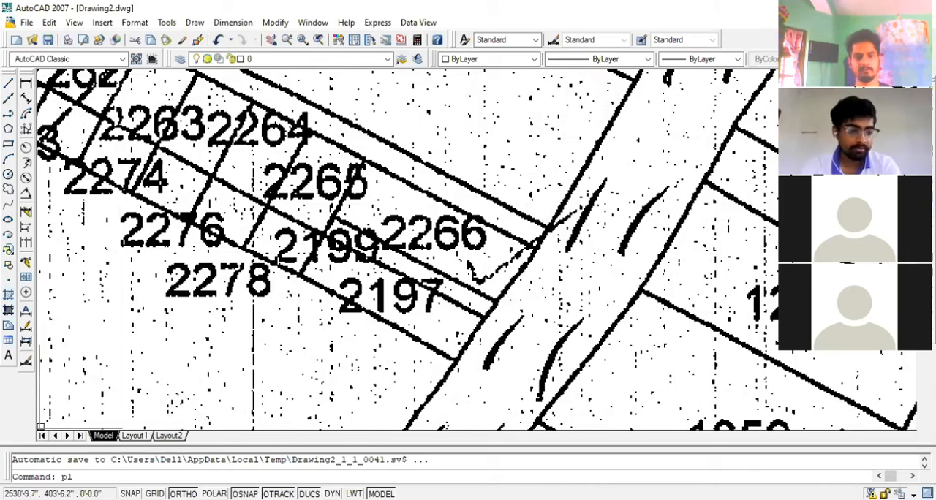
key("Return")
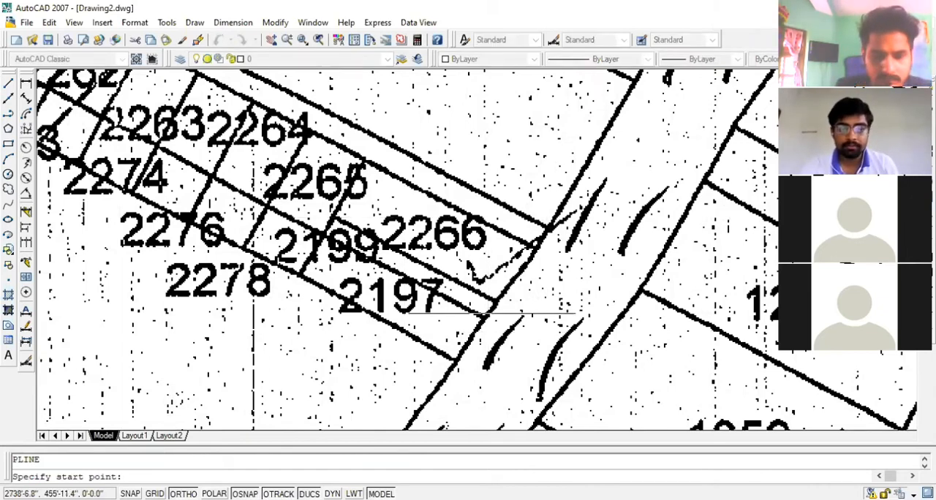
scroll(493, 313, "up", 3)
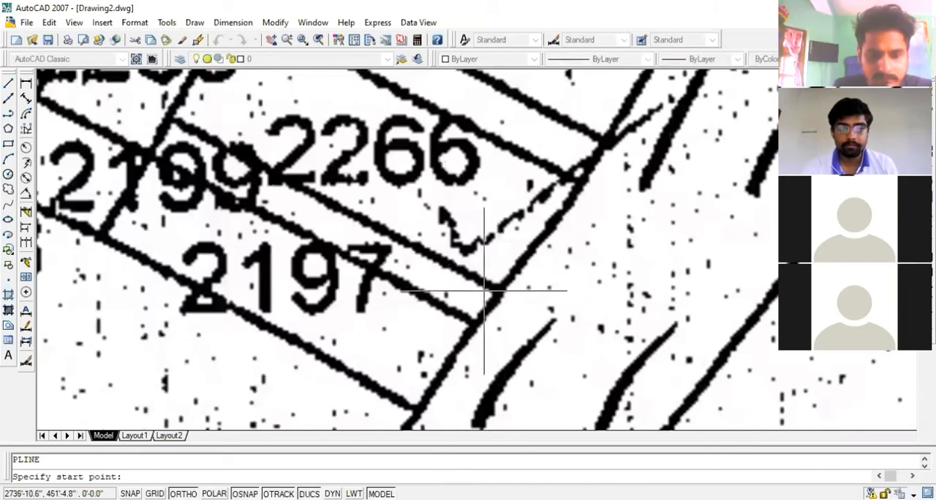
left_click(497, 290)
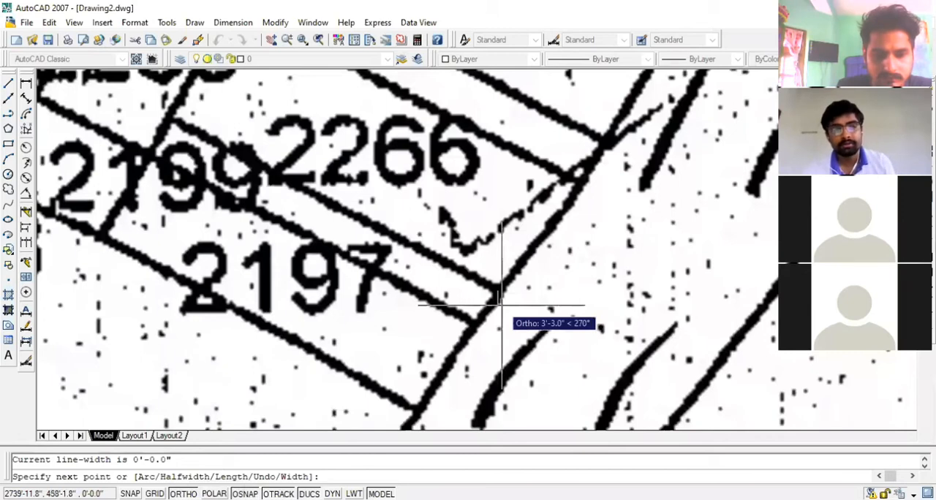
key("F8")
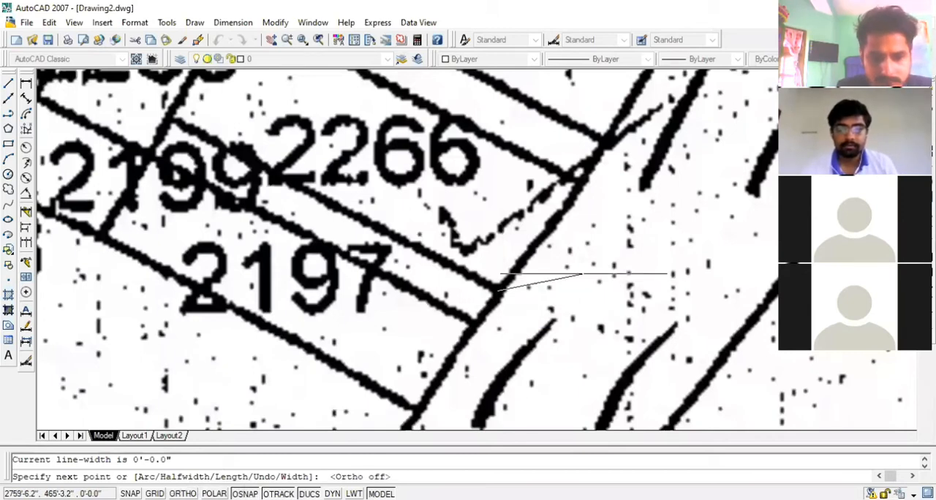
scroll(570, 220, "up", 2)
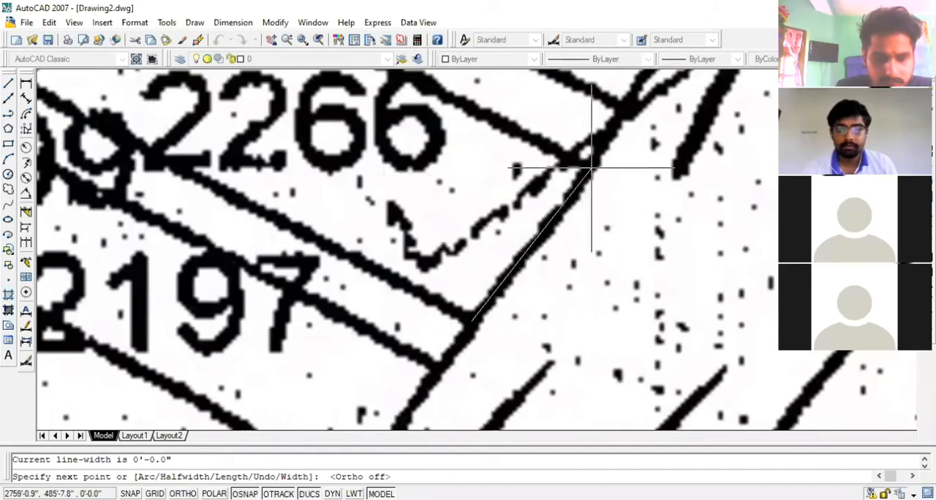
left_click(591, 169)
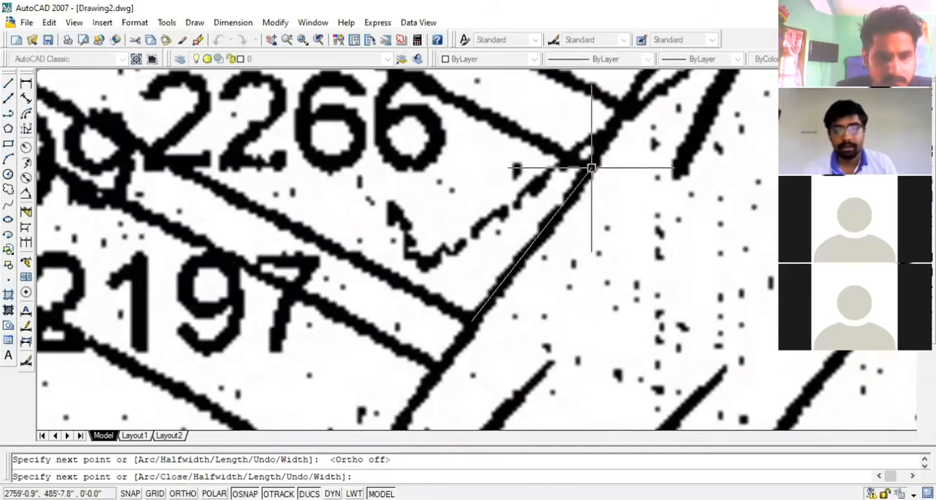
scroll(591, 169, "down", 3)
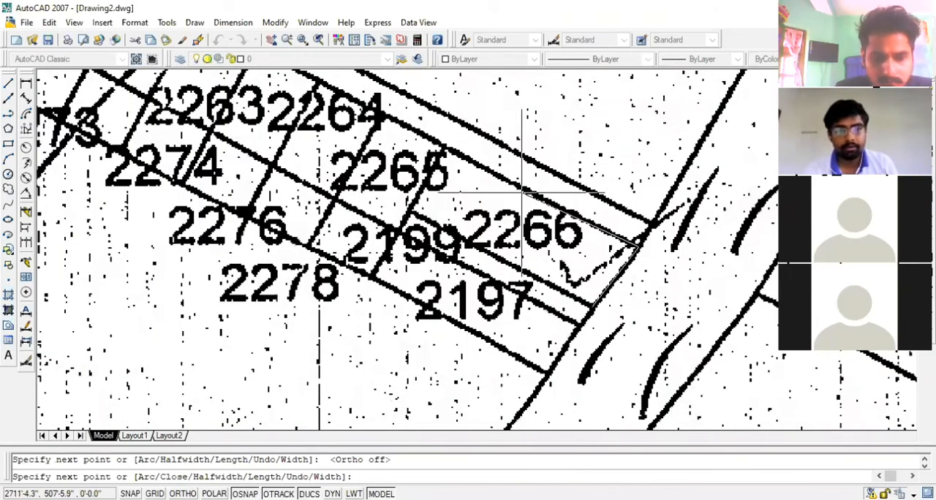
Trace the remaining three sides of plot 2266 through its two far corners, ending the polyline back at its starting corner
scroll(522, 194, "up", 3)
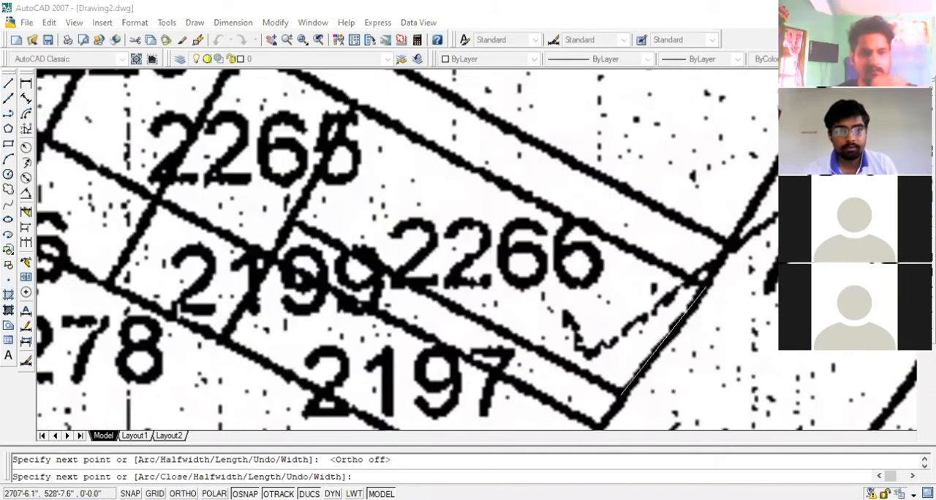
scroll(378, 103, "up", 2)
scroll(378, 103, "up", 2)
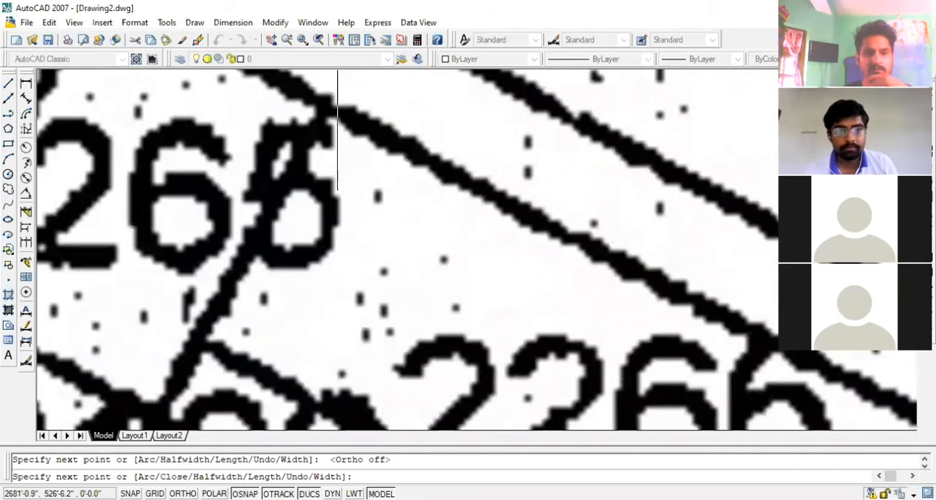
left_click(329, 106)
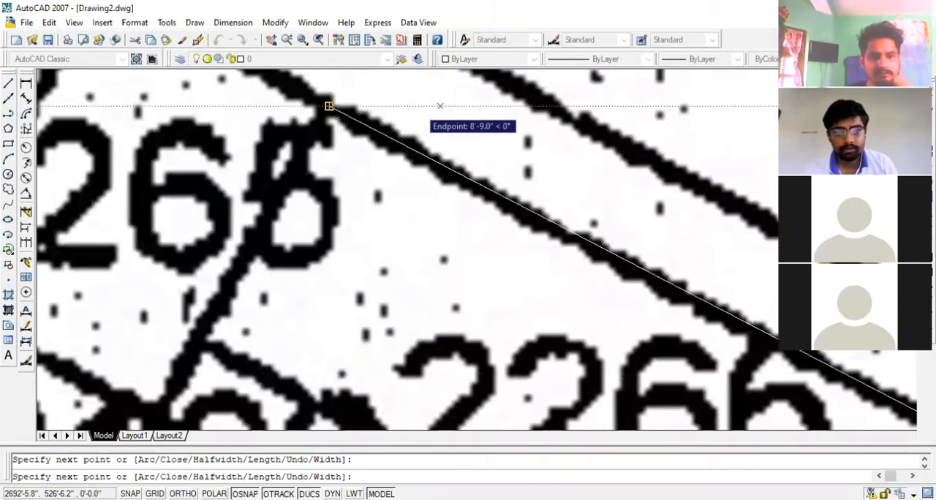
scroll(440, 106, "down", 5)
scroll(308, 204, "up", 6)
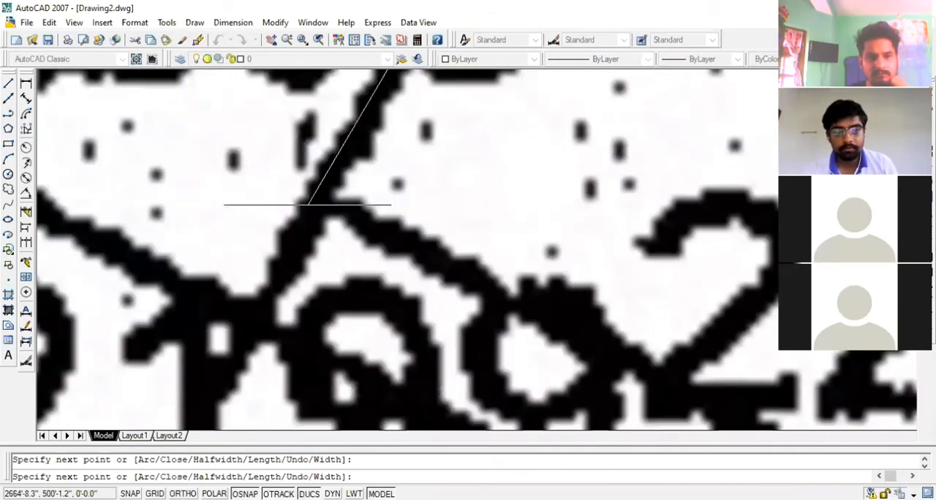
scroll(307, 204, "down", 4)
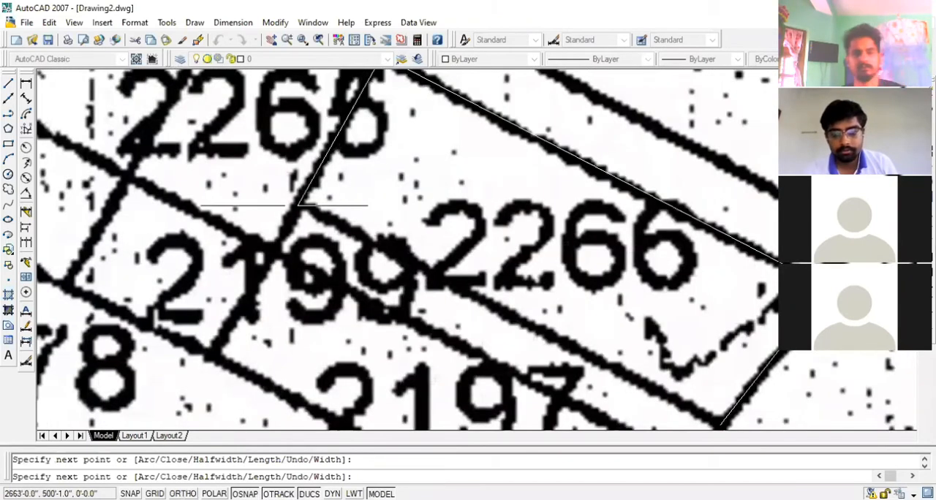
left_click(299, 205)
scroll(299, 205, "down", 3)
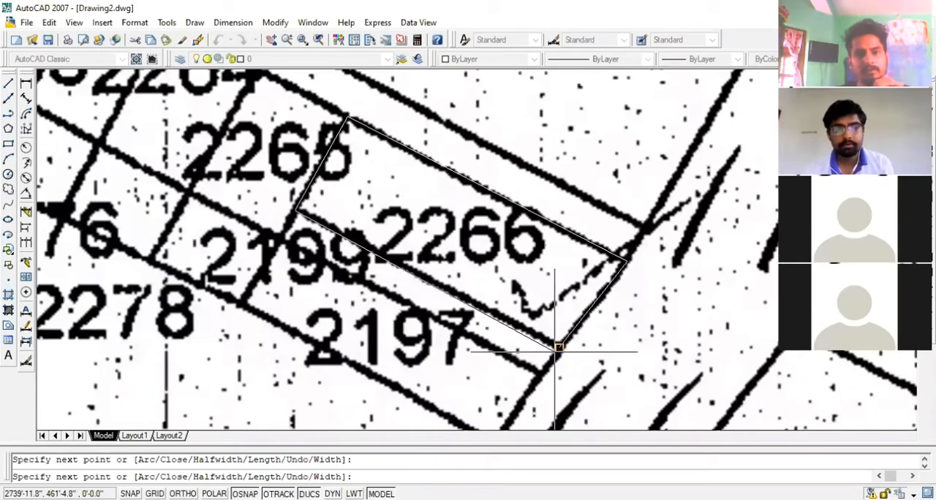
left_click(557, 348)
key("Escape")
Draw a short line along the road edge from the traced outline's upper roadside corner, extending up past the adjoining strip
scroll(472, 333, "down", 2)
scroll(471, 332, "up", 2)
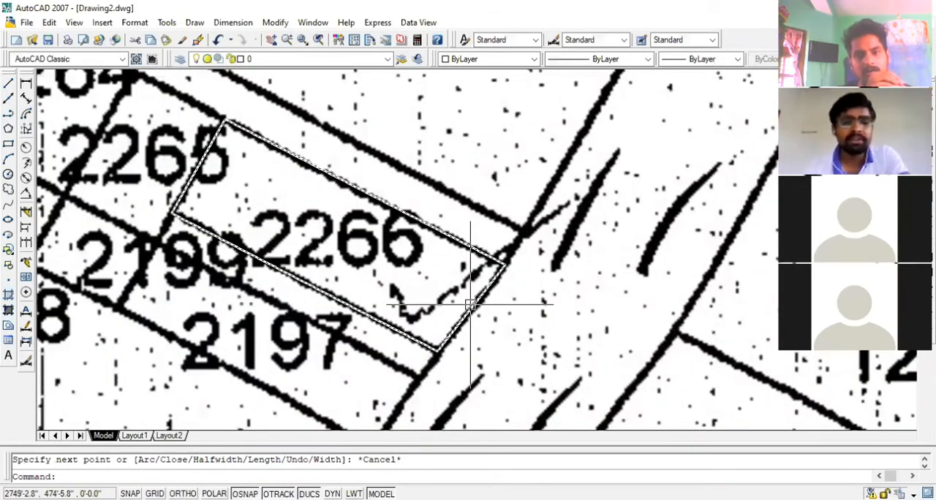
scroll(413, 231, "up", 1)
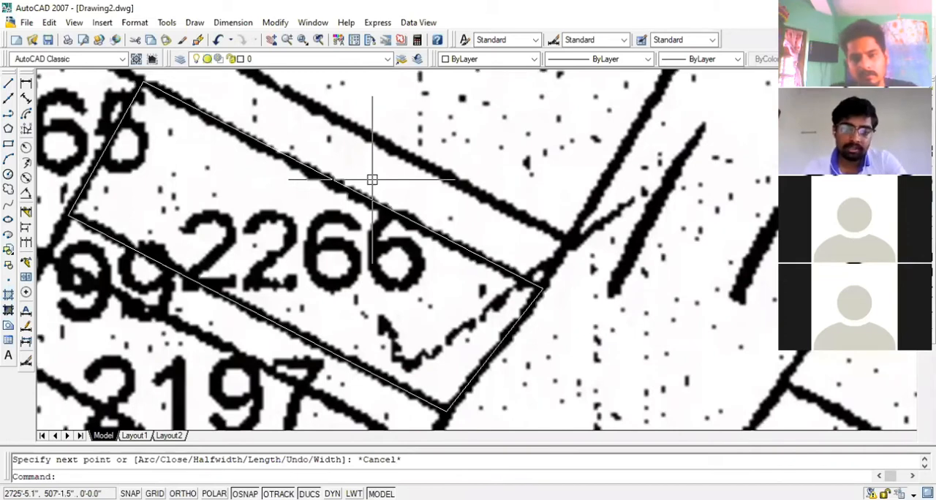
scroll(488, 287, "up", 2)
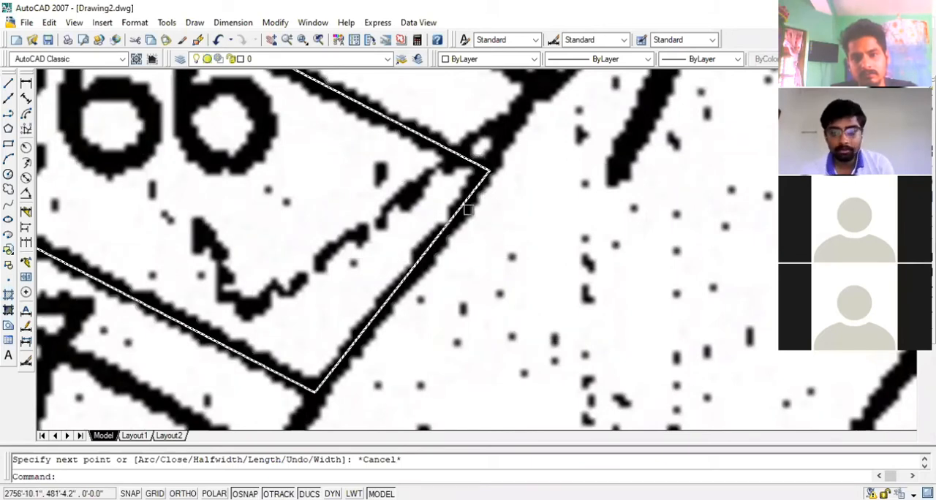
scroll(468, 210, "down", 6)
type("l")
key("Return")
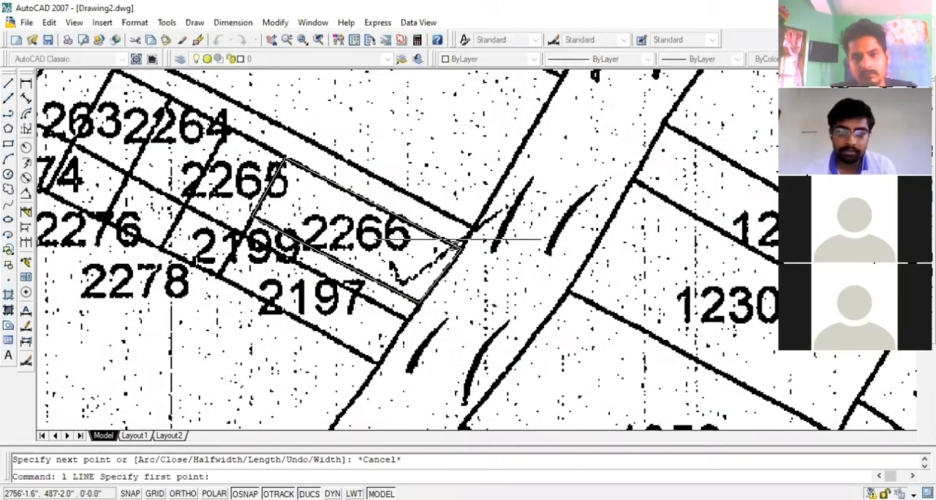
left_click(459, 246)
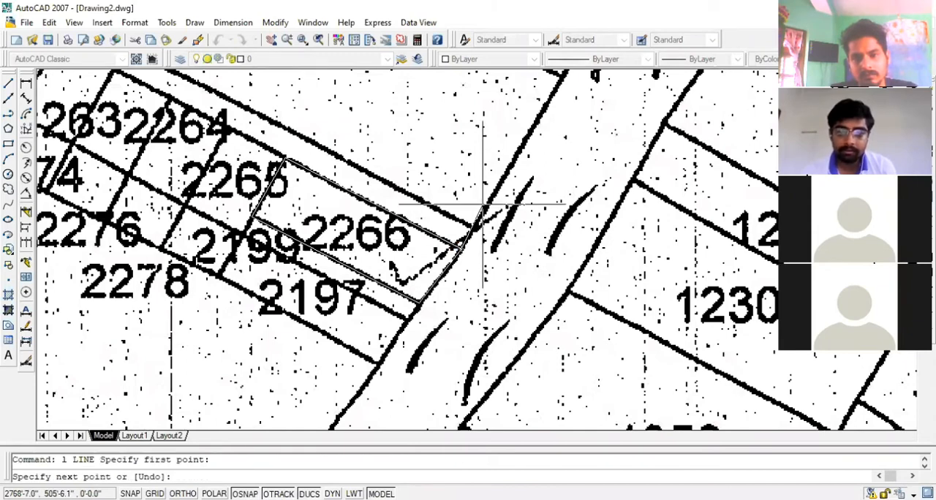
left_click(485, 202)
scroll(484, 203, "up", 3)
key("Return")
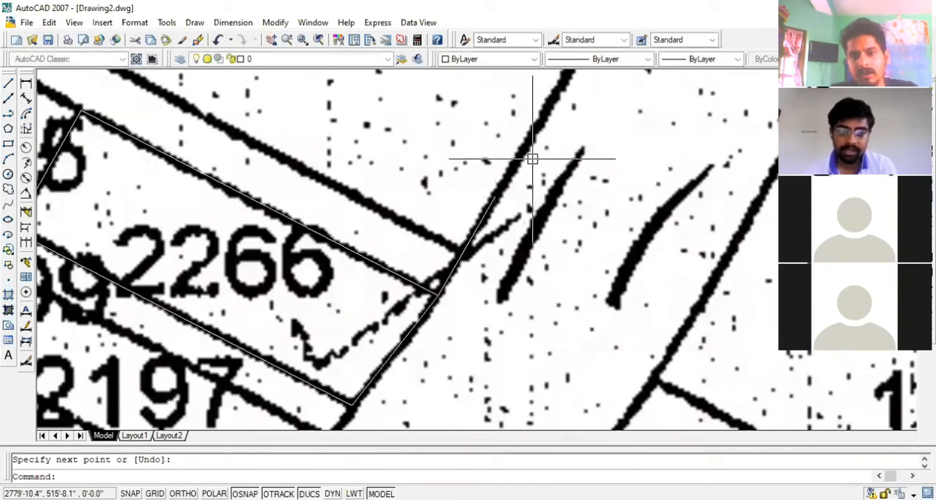
Draw a short line from the outline's lower roadside corner down along the road edge beside plot 2197
scroll(532, 159, "down", 3)
scroll(443, 314, "up", 4)
key("Return")
left_click(439, 240)
left_click(377, 326)
key("Return")
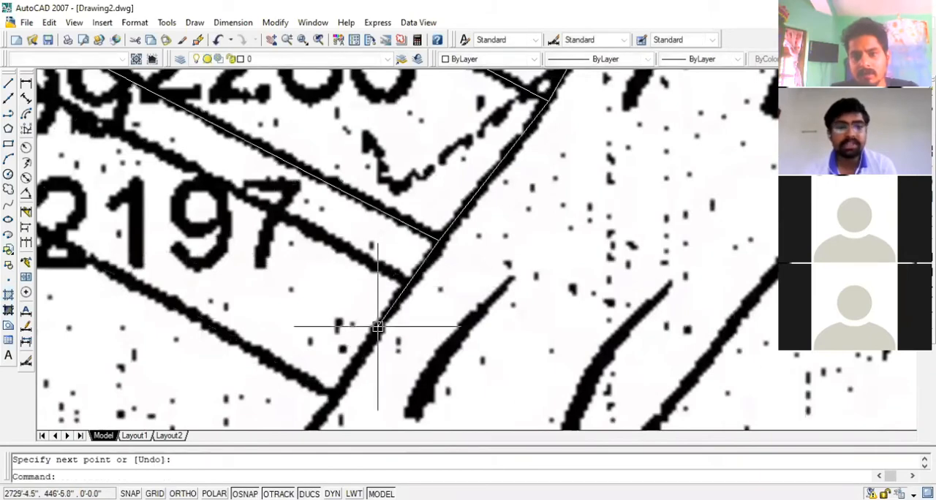
Examine the traced plot 2266 against the road and the row of small plots running up to 2255 and 2256
scroll(377, 327, "down", 3)
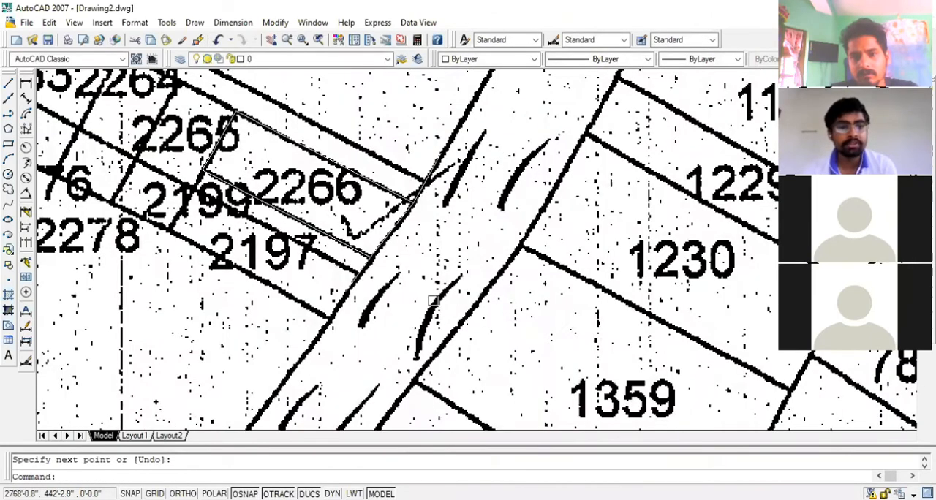
scroll(550, 395, "down", 2)
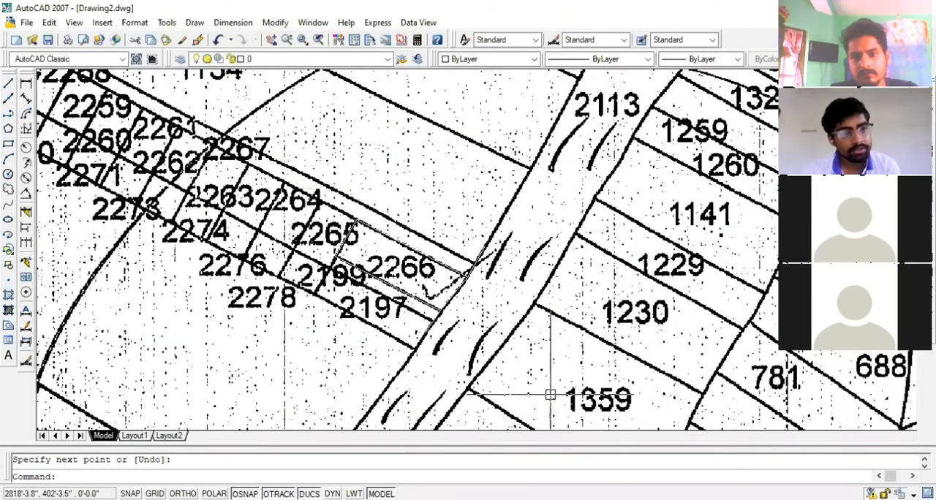
scroll(550, 395, "down", 2)
scroll(269, 257, "up", 2)
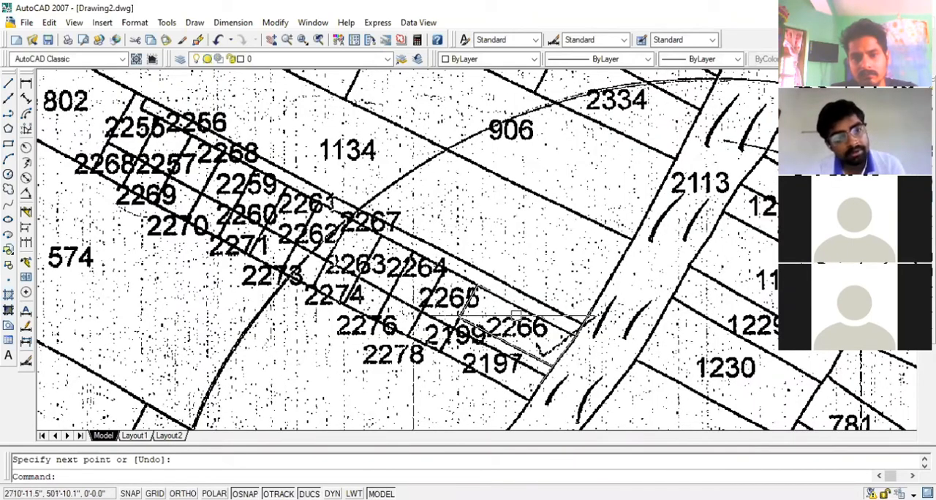
scroll(517, 316, "up", 3)
scroll(462, 253, "down", 2)
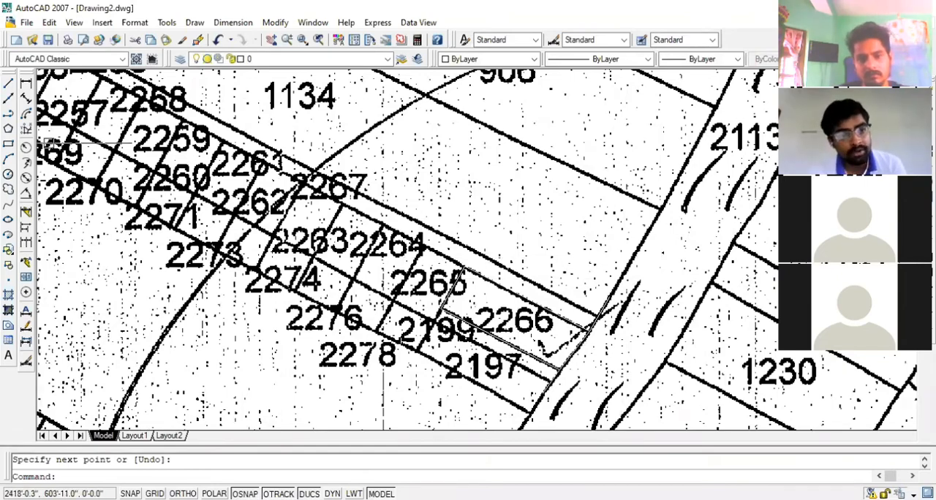
scroll(564, 397, "down", 2)
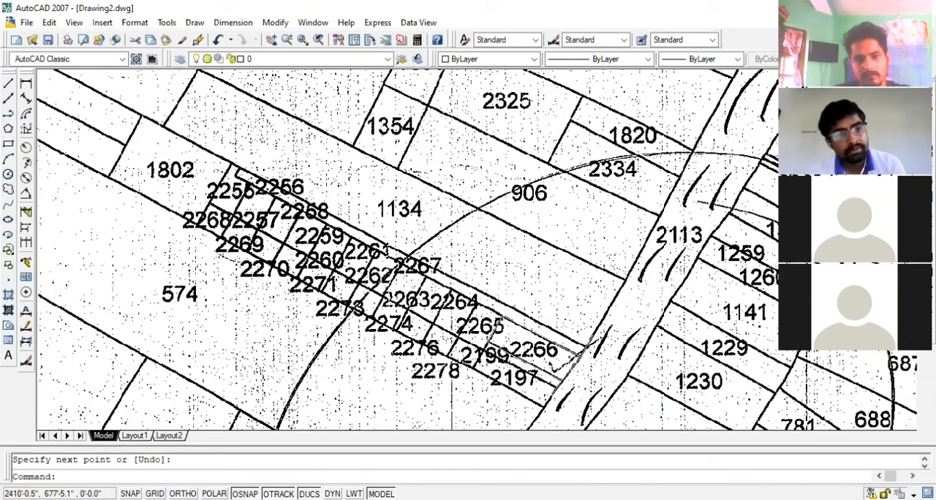
scroll(223, 186, "up", 2)
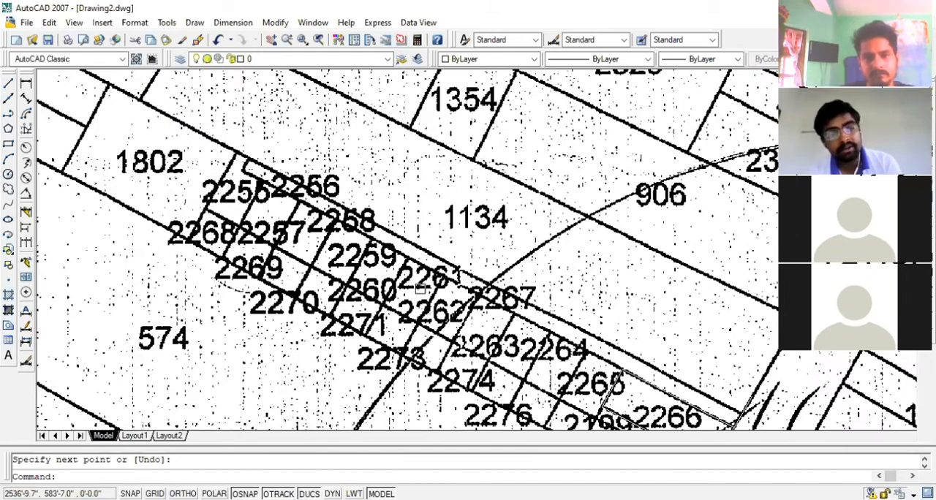
Draw a two-segment line along the opposite road edge, following the roadside boundaries of plots 1359 and 1230
scroll(418, 290, "down", 2)
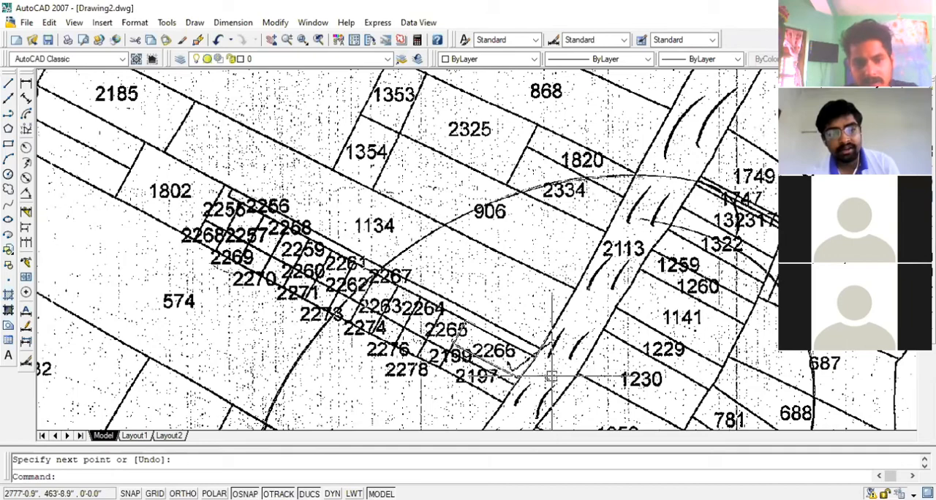
middle_click_drag(531, 427, 368, 363)
scroll(368, 364, "up", 2)
key("space")
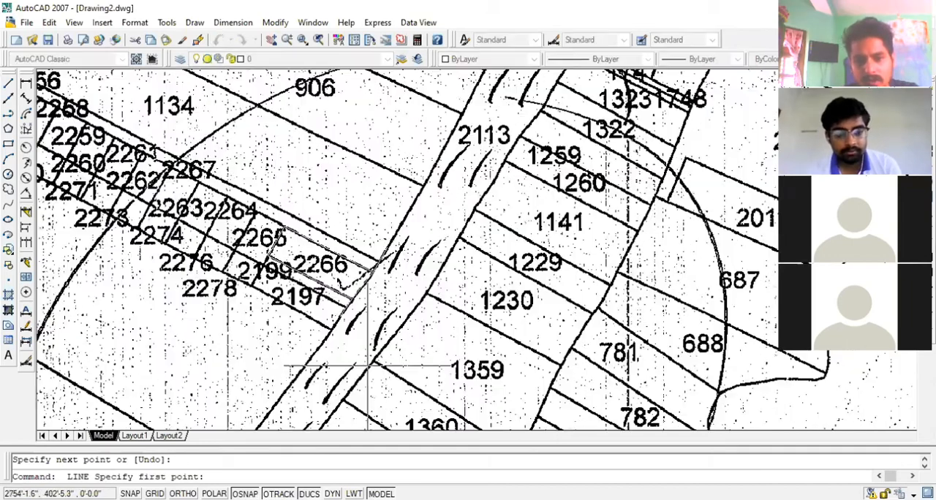
left_click(375, 360)
scroll(398, 333, "up", 2)
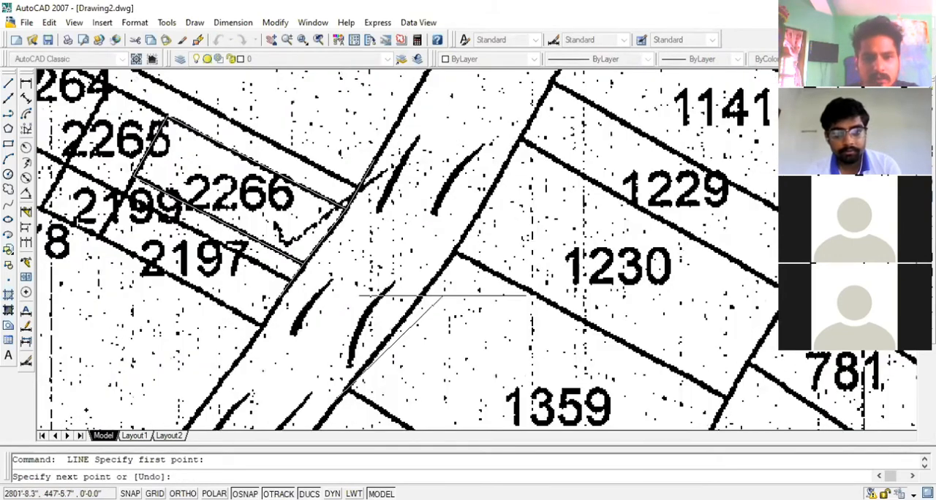
left_click(455, 255)
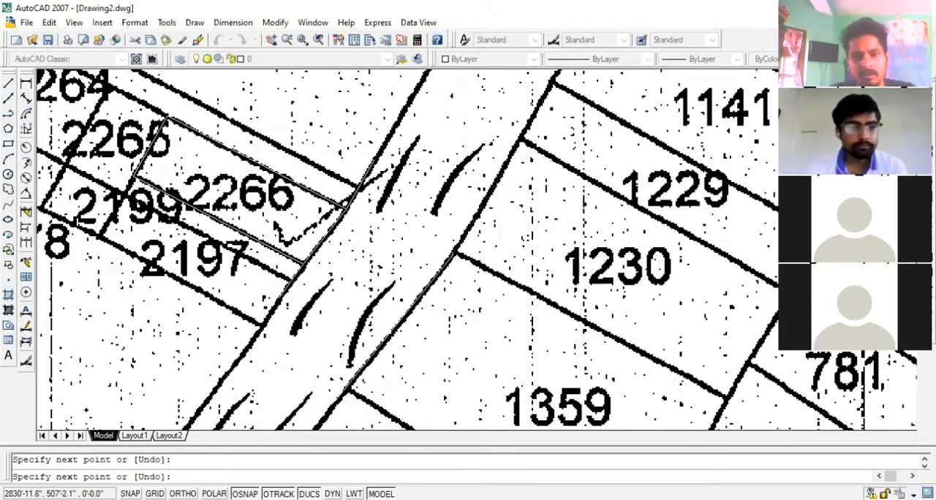
left_click(521, 140)
key("Return")
Try to move the traced outline and all road-edge lines off the scanned map onto the empty area beside it
scroll(488, 280, "down", 2)
scroll(322, 152, "up", 2)
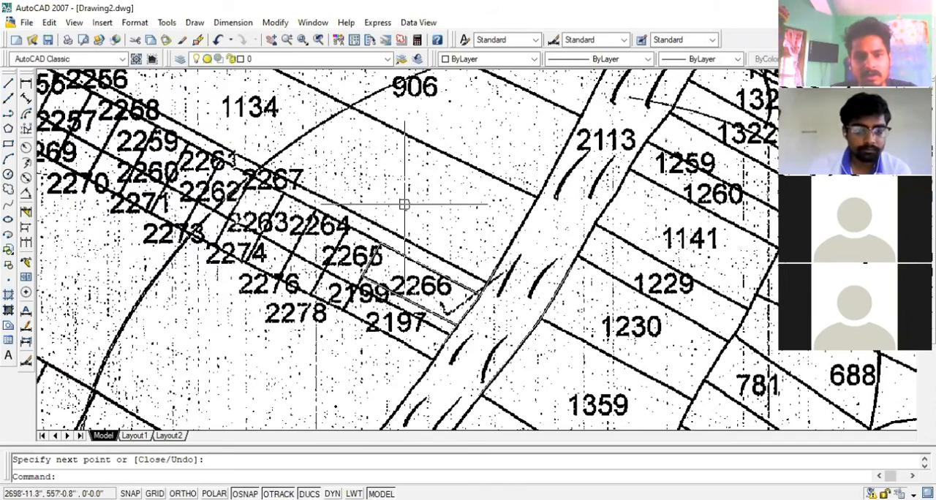
scroll(404, 205, "down", 2)
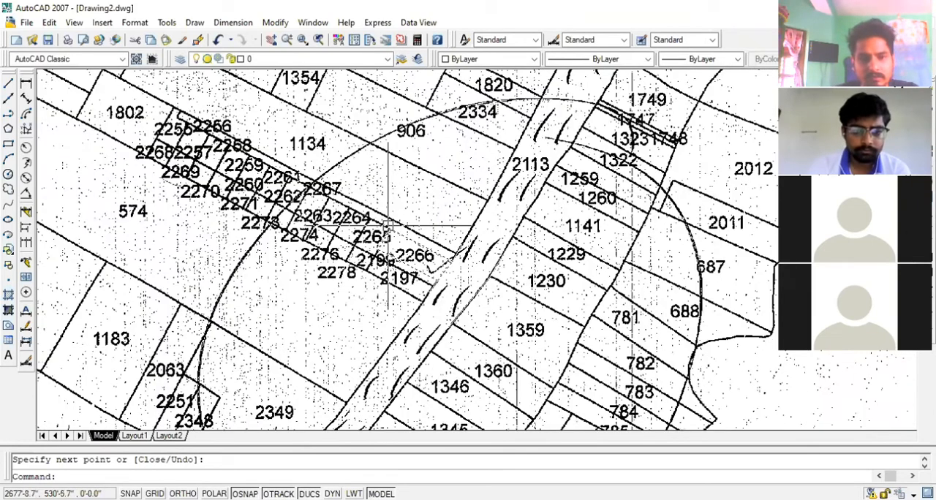
left_click(340, 172)
left_click(543, 357)
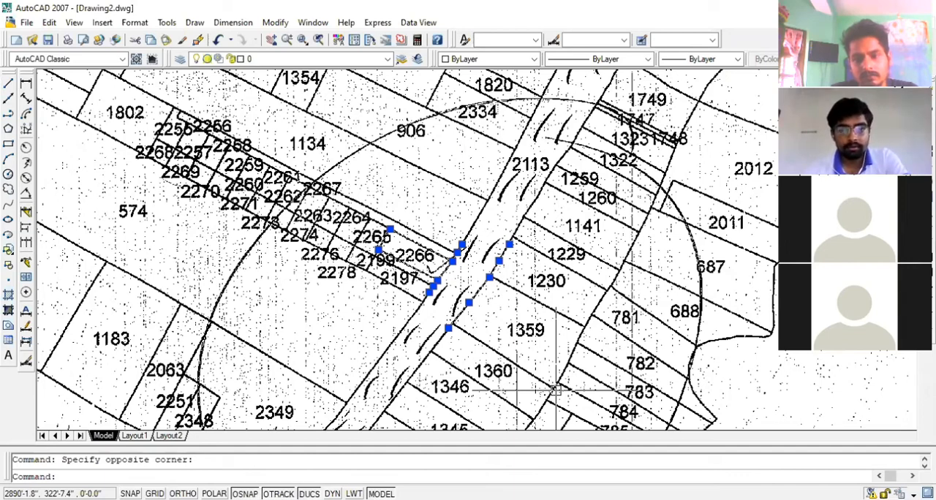
scroll(404, 267, "down", 5)
scroll(405, 267, "up", 6)
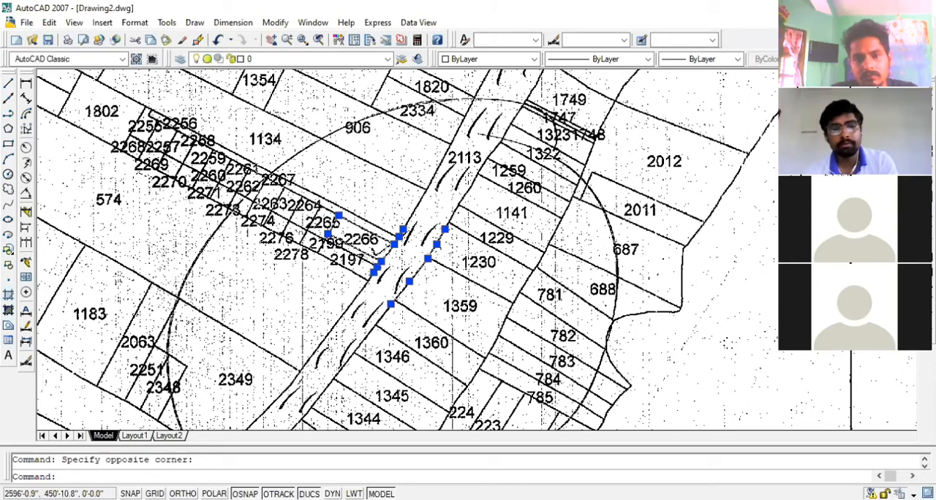
type("m")
key("Return")
left_click(278, 269)
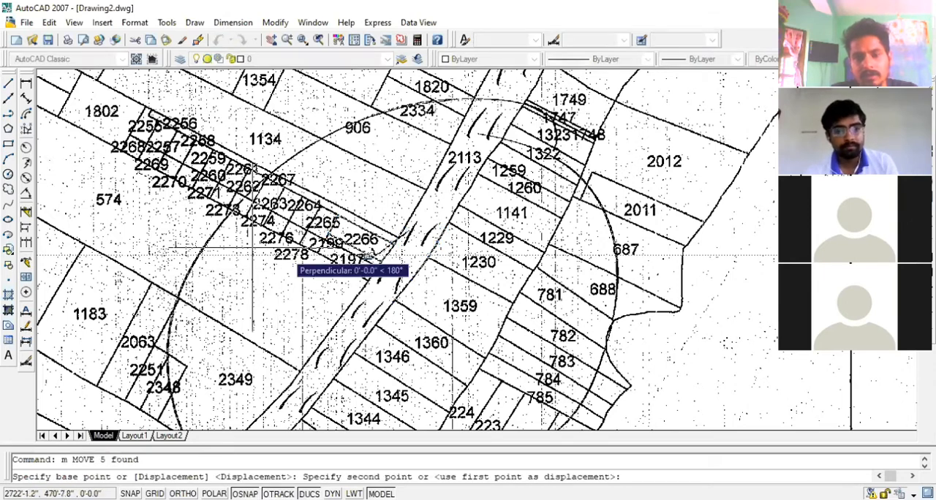
scroll(100, 219, "down", 4)
left_click(542, 222)
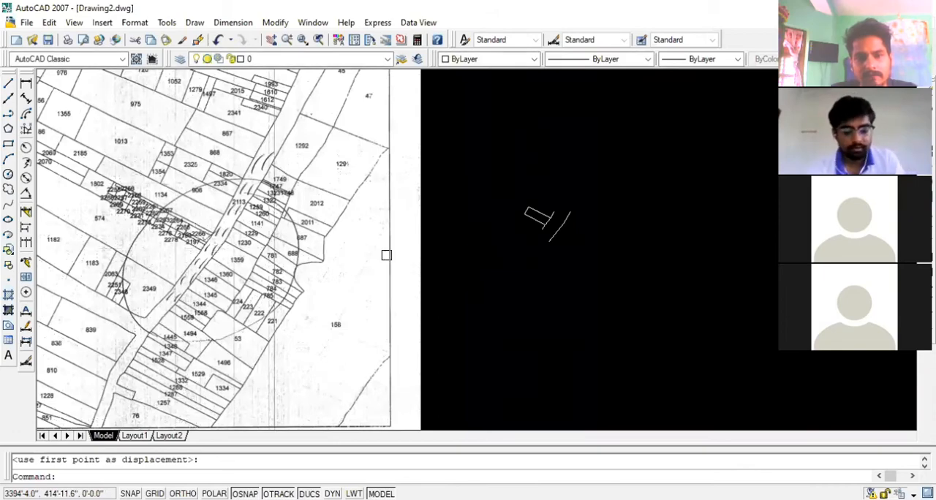
key("ctrl+z")
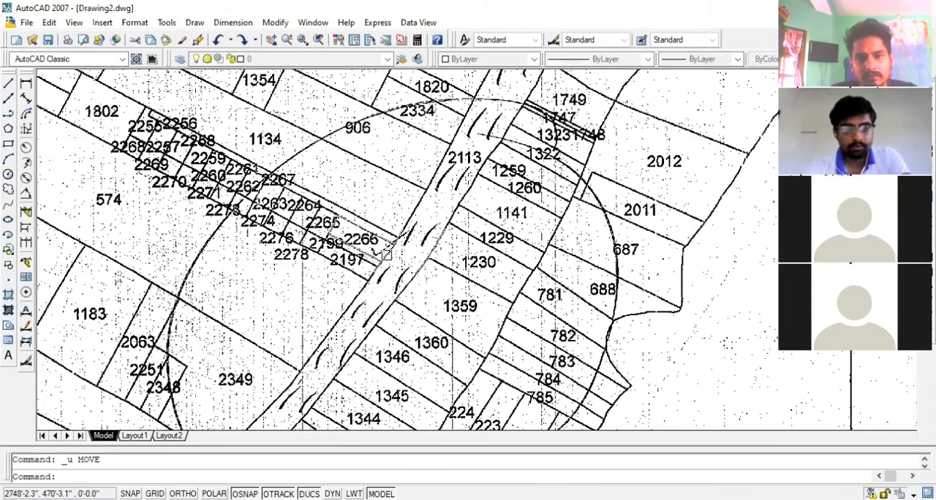
Erase the road-edge line beside plot 1359 and the two short lines extending from the traced outline's roadside corners
scroll(386, 253, "up", 2)
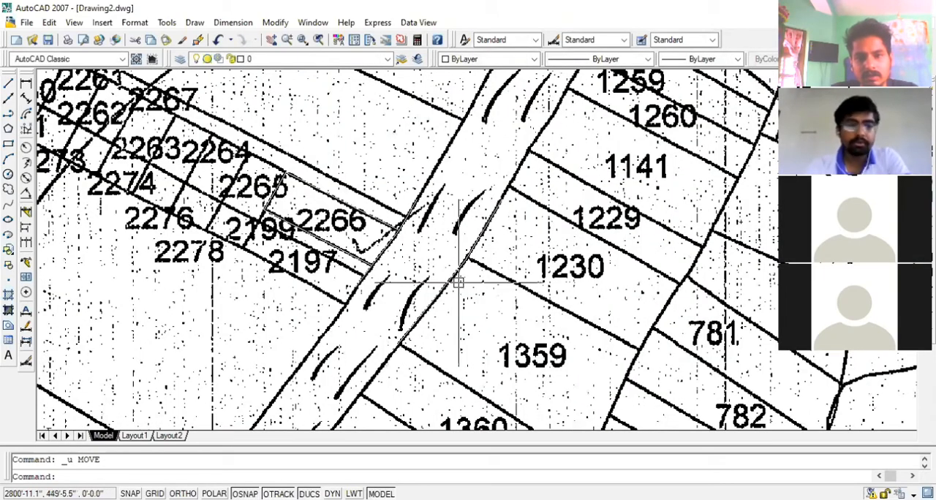
scroll(458, 281, "up", 2)
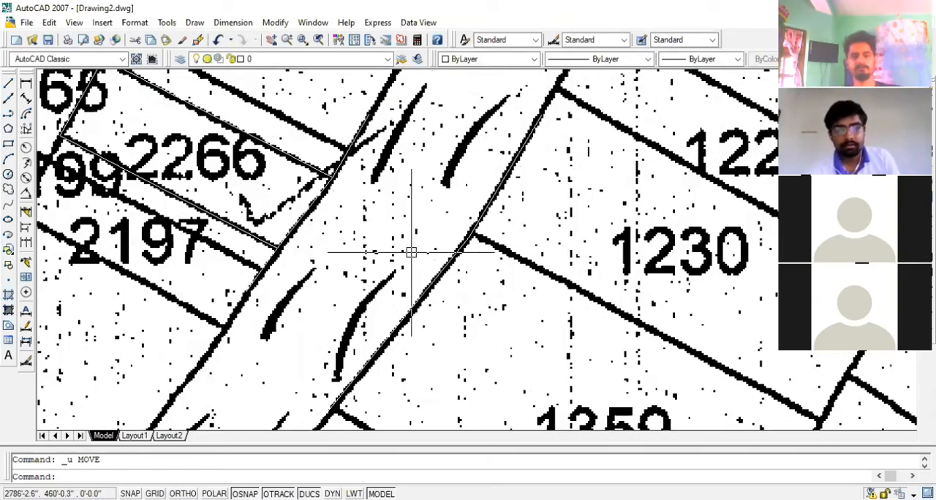
scroll(411, 252, "down", 2)
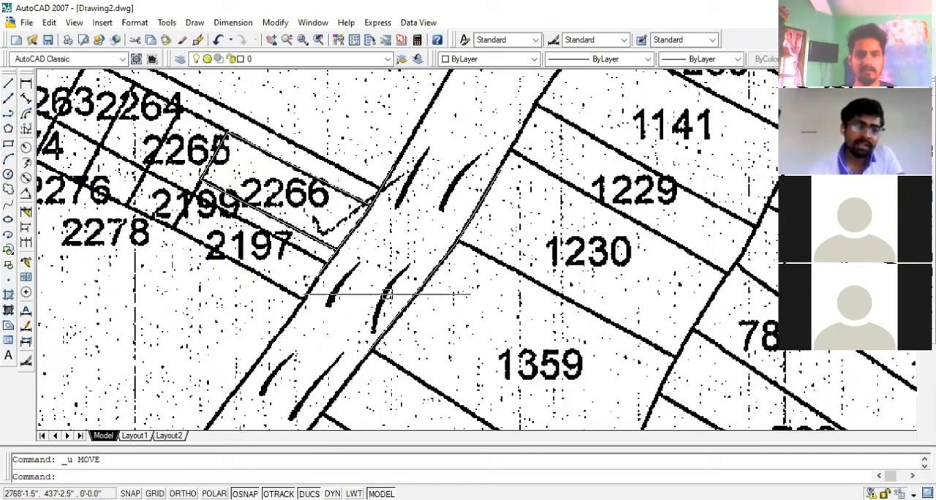
scroll(333, 289, "up", 2)
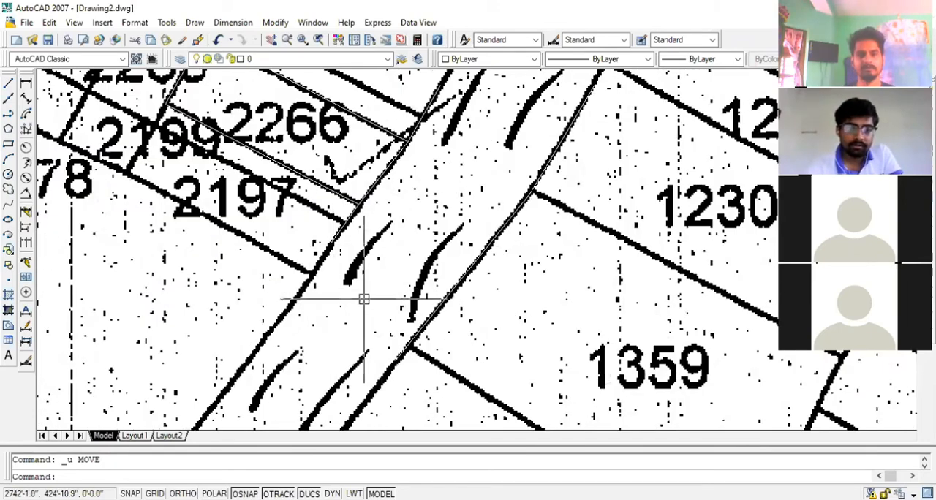
left_click(401, 347)
scroll(401, 351, "up", 2)
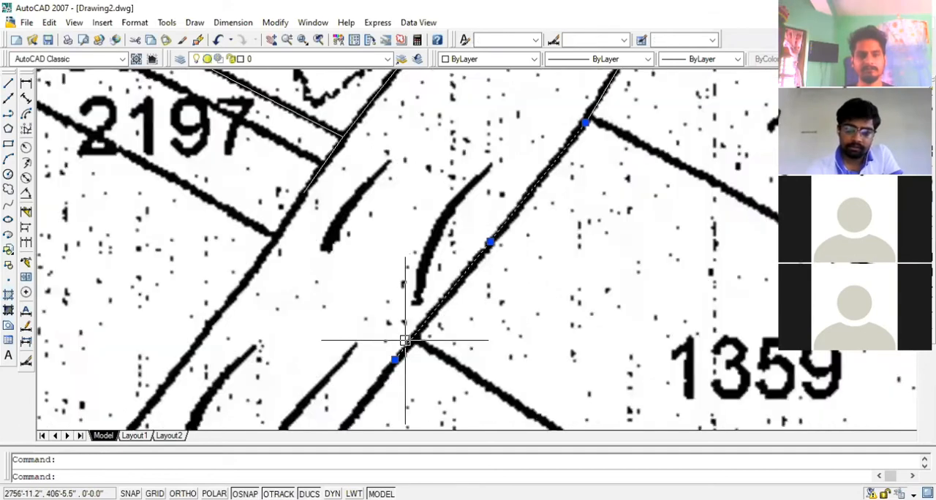
scroll(404, 340, "down", 3)
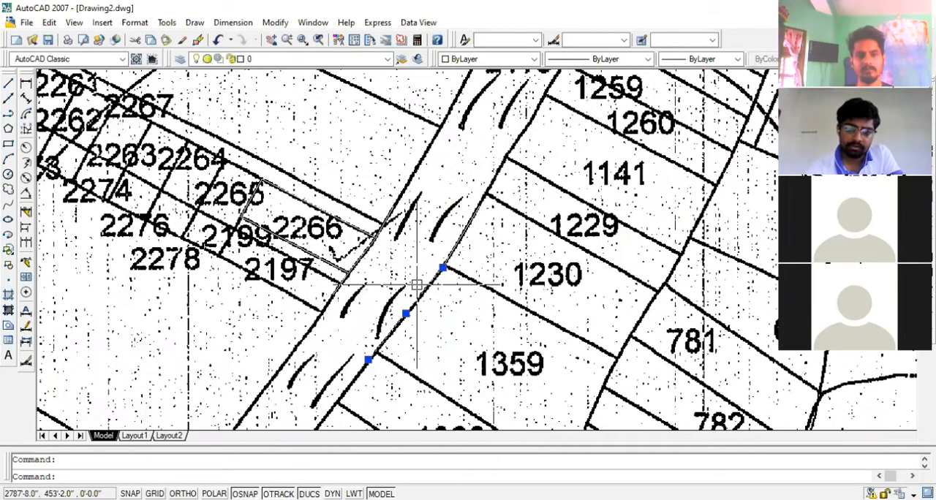
left_click(368, 359)
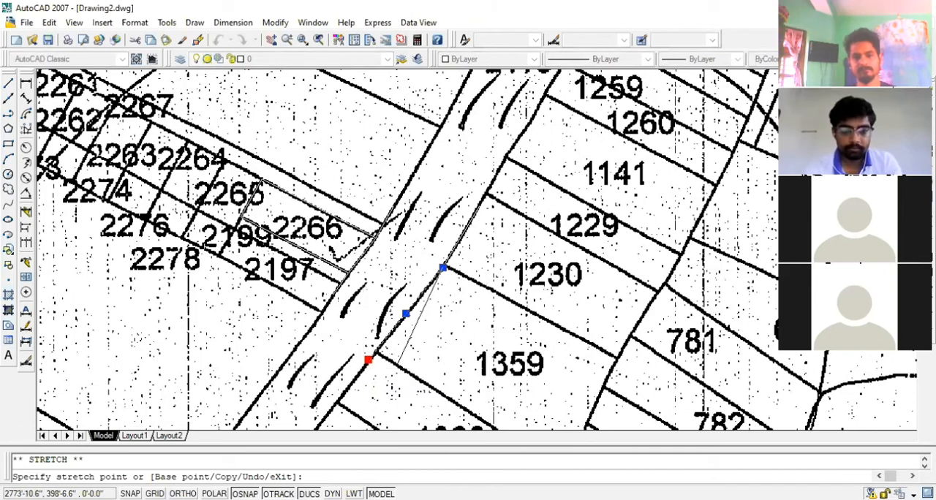
key("Escape")
key("Delete")
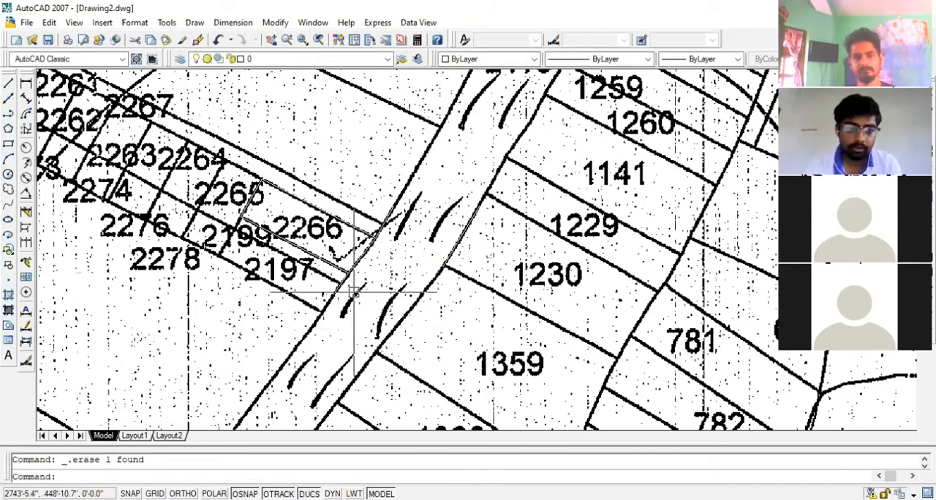
scroll(353, 291, "up", 5)
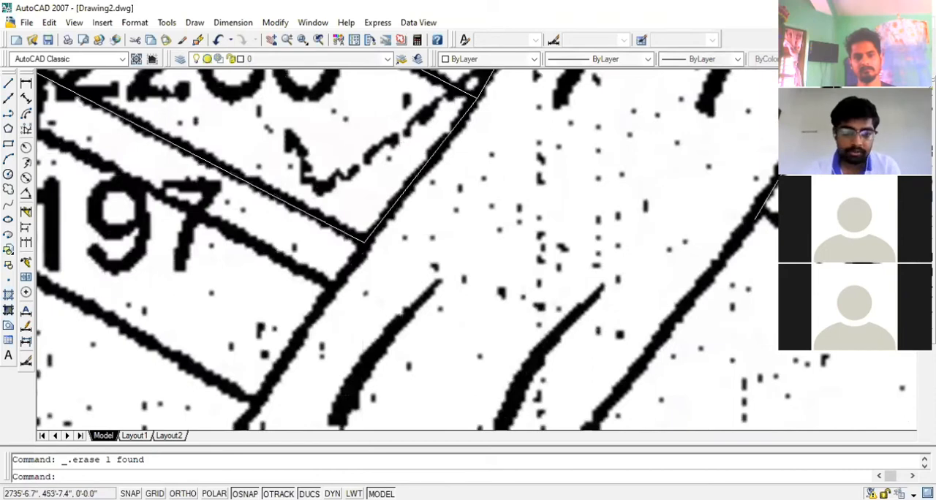
scroll(315, 373, "down", 2)
scroll(360, 290, "up", 2)
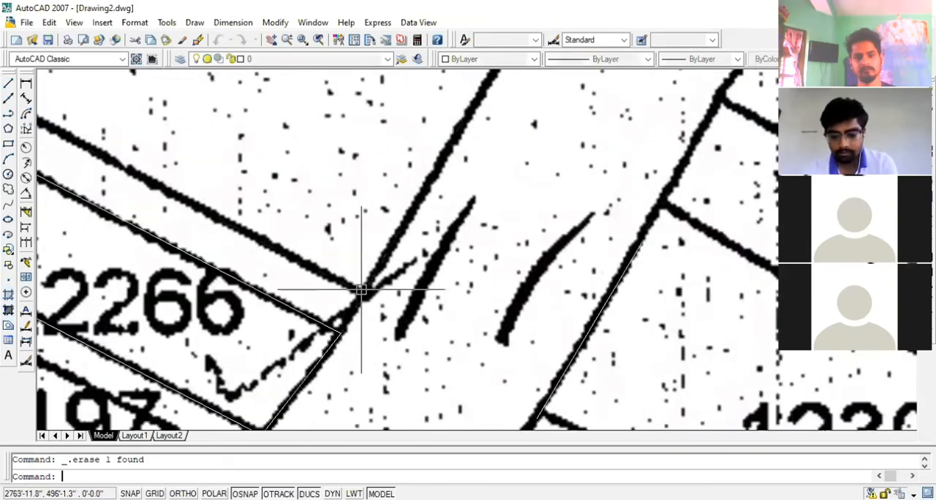
Draw a short polyline from the traced outline's upper roadside corner up along the road edge, past the adjoining strip
type("pl")
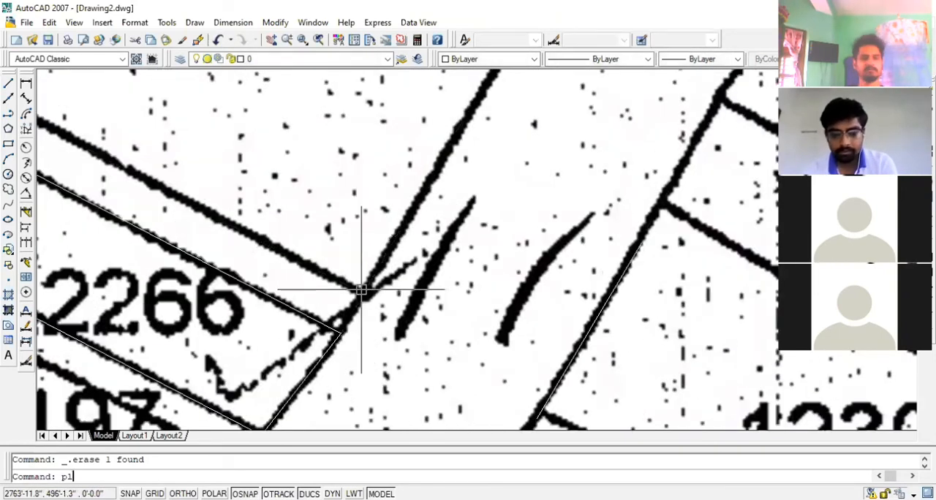
key("Return")
left_click(345, 333)
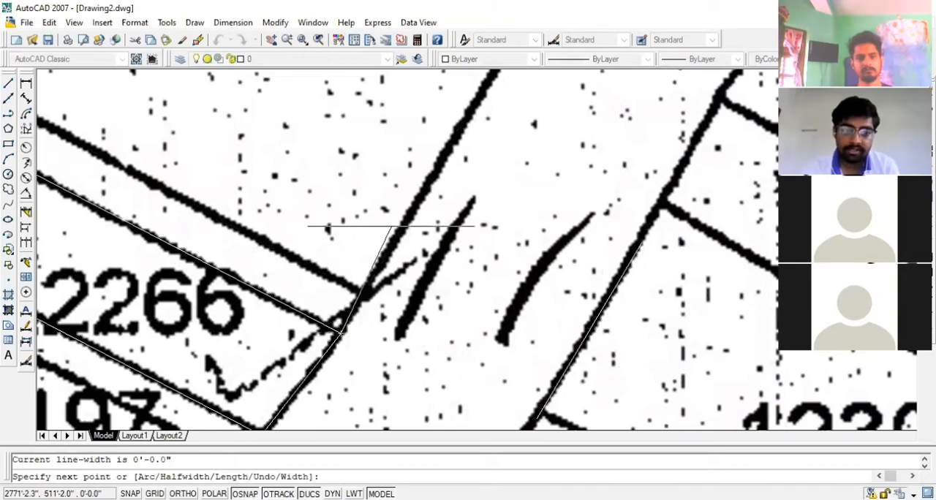
left_click(403, 228)
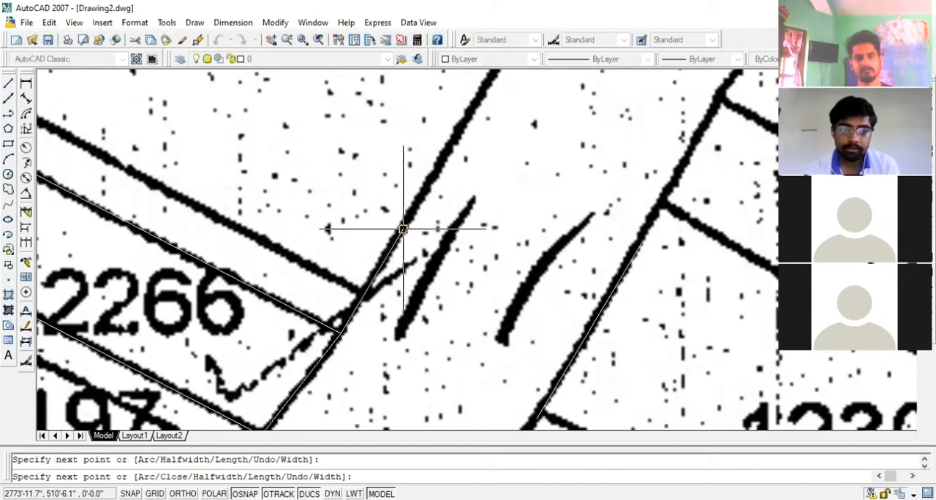
key("Return")
Draw a short polyline from the outline's lower roadside corner down the road edge to the far corner of plot 2197
scroll(362, 289, "down", 3)
key("Return")
scroll(357, 322, "up", 3)
left_click(341, 291)
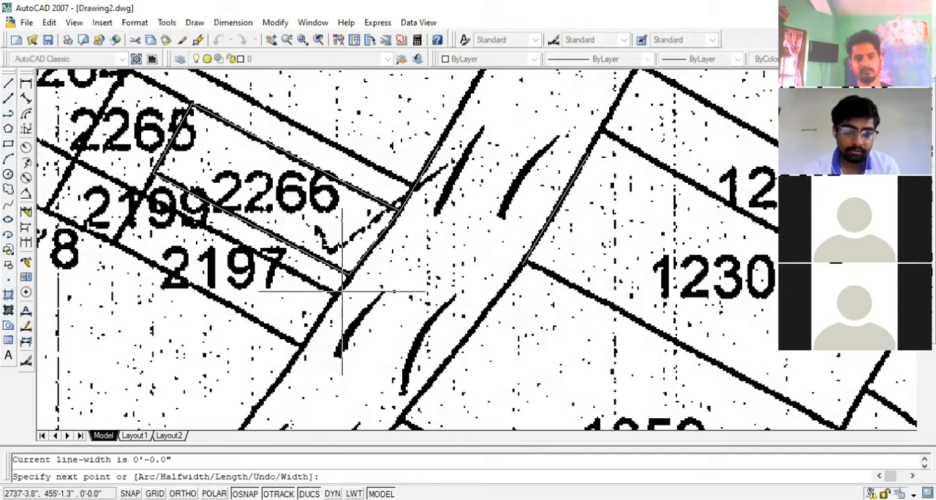
left_click(304, 344)
key("Return")
scroll(241, 235, "down", 3)
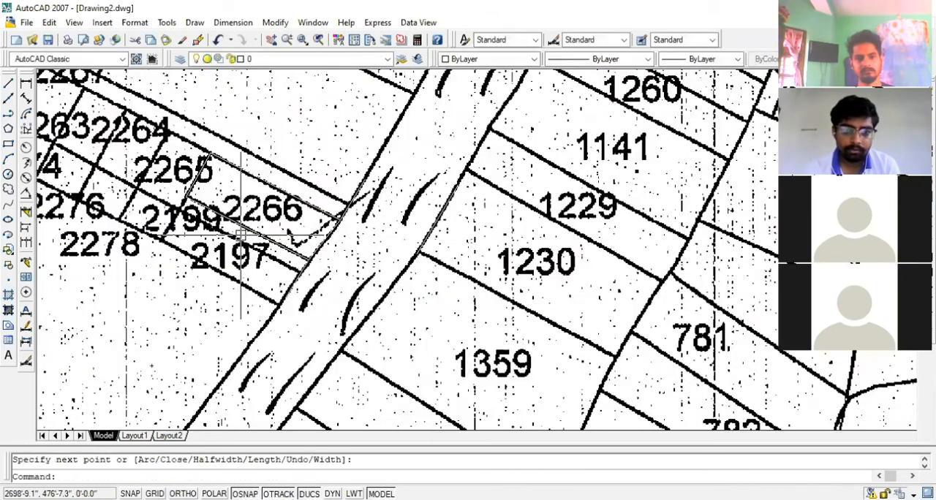
Draw a polyline along the opposite road edge beside plot 1359, ending at its shared corner with plot 1230
key("Return")
scroll(337, 311, "up", 3)
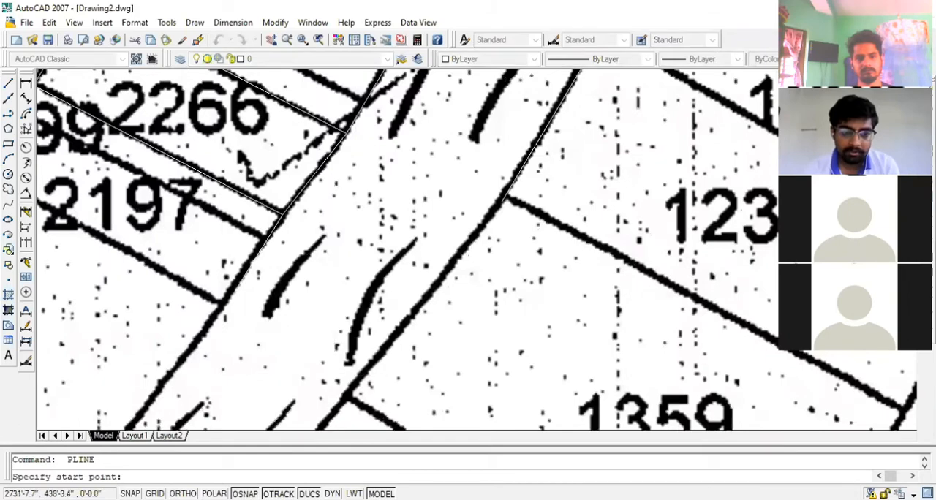
left_click(354, 386)
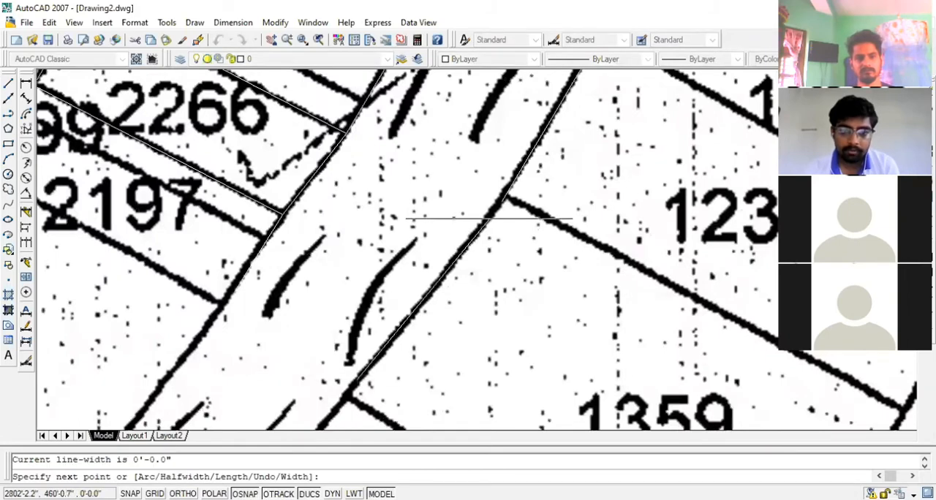
left_click(498, 205)
scroll(499, 206, "down", 2)
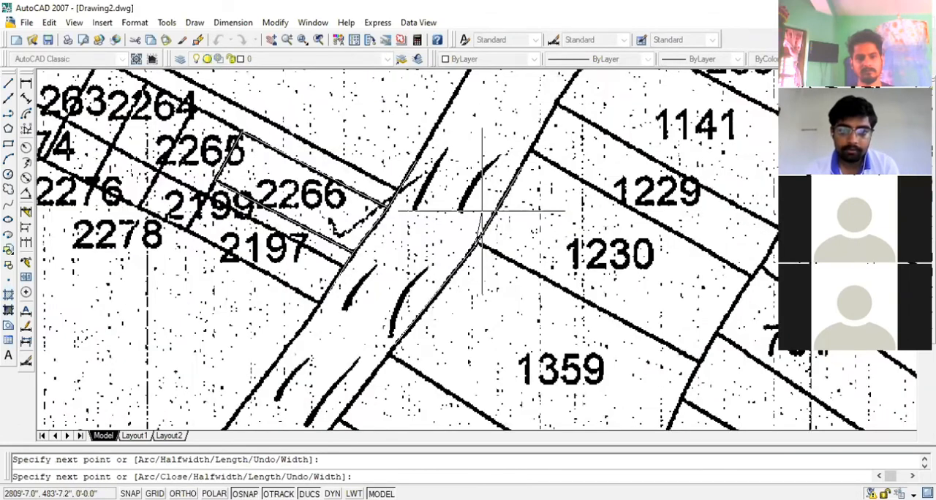
scroll(482, 211, "up", 2)
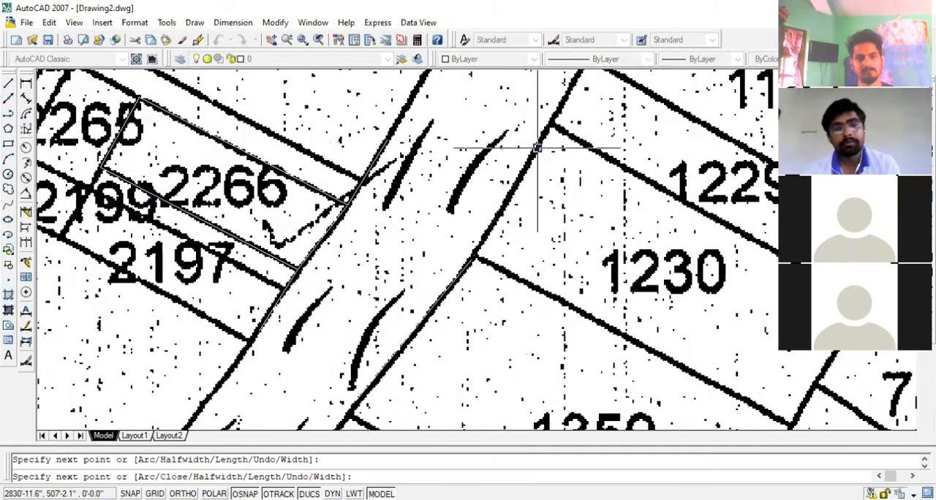
key("Escape")
scroll(525, 142, "down", 4)
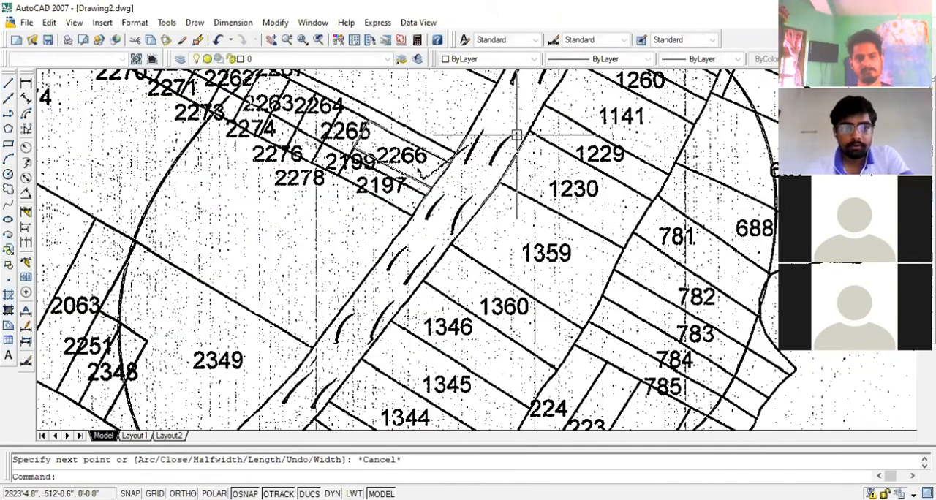
scroll(493, 212, "down", 4)
scroll(428, 183, "up", 4)
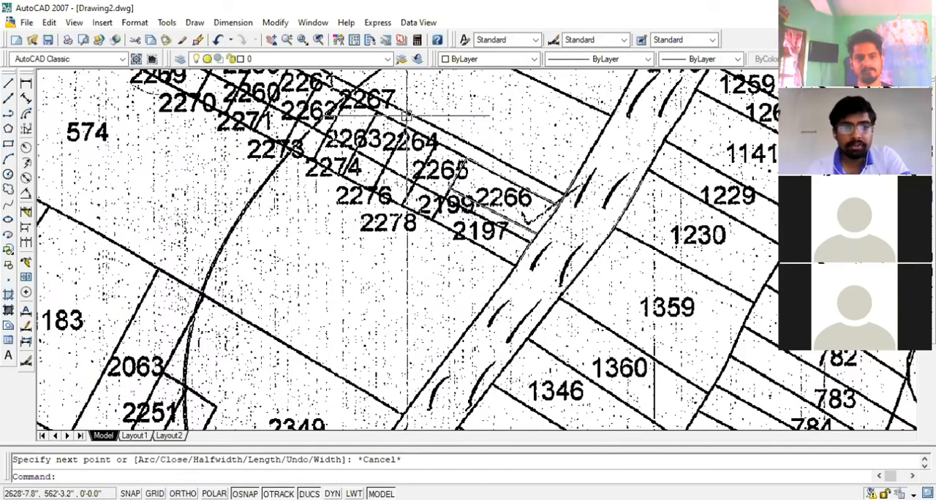
scroll(407, 115, "down", 2)
left_click(407, 121)
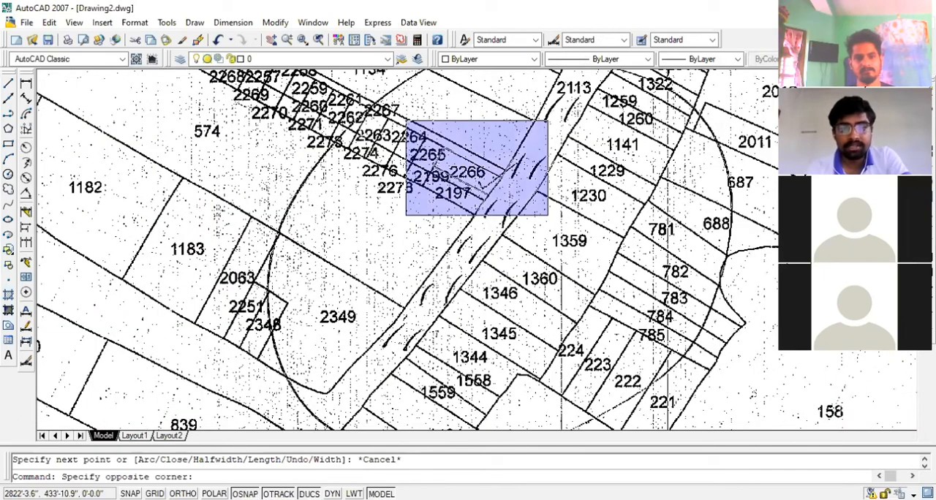
left_click(572, 223)
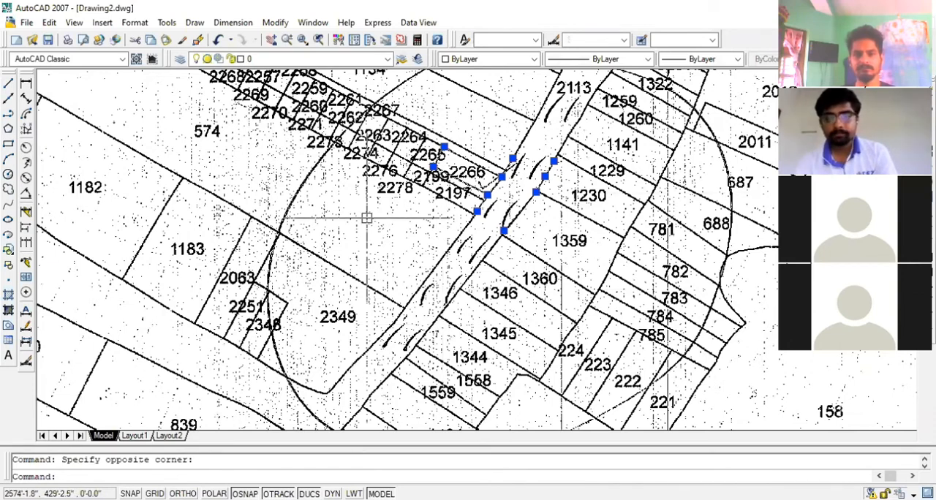
key("Escape")
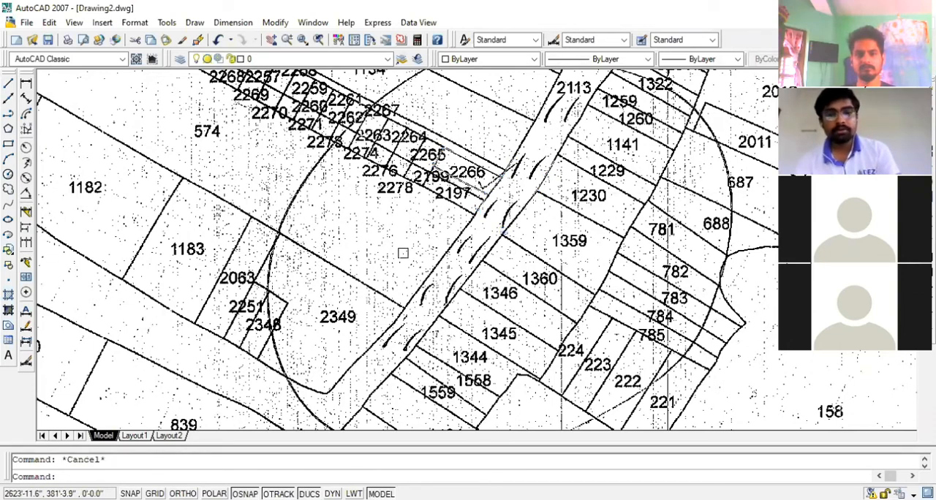
left_click(352, 97)
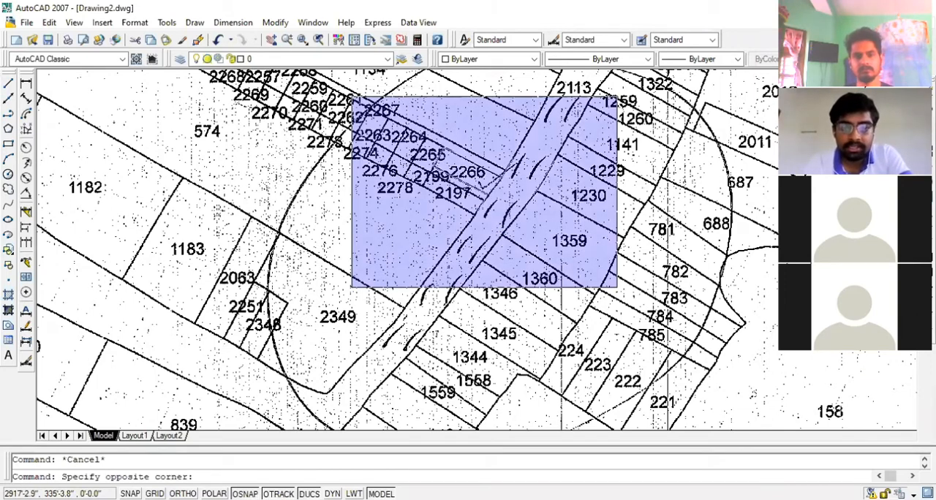
left_click(617, 288)
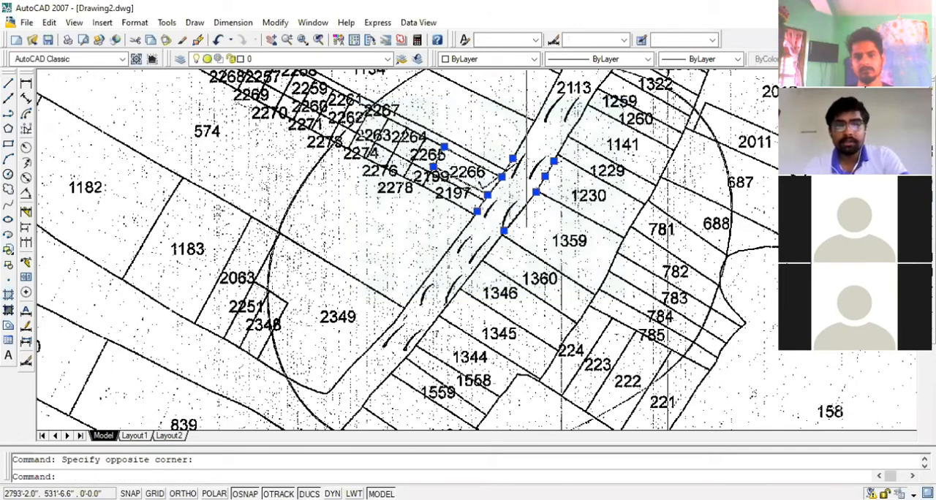
key("Escape")
left_click(650, 119)
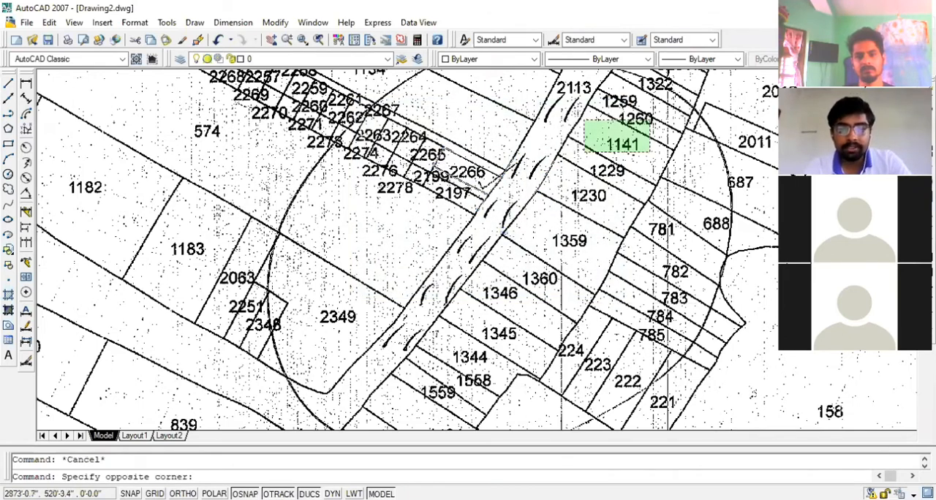
left_click(329, 275)
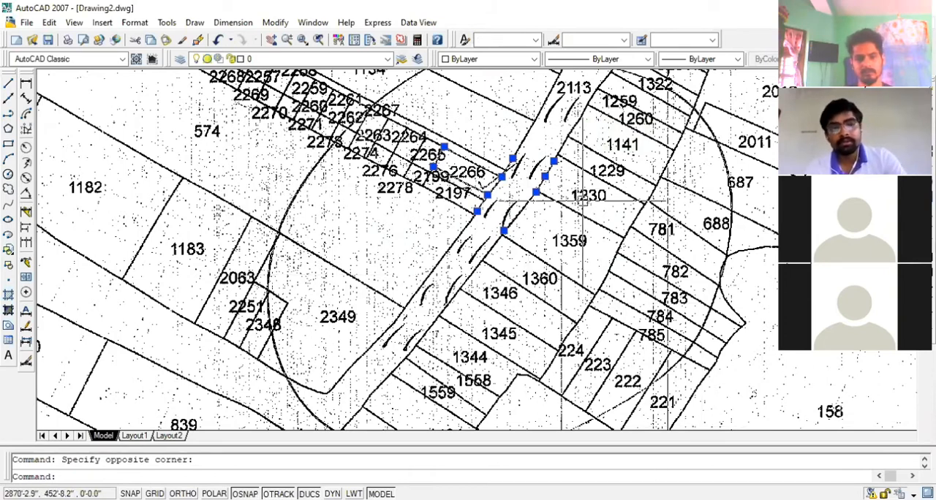
key("Escape")
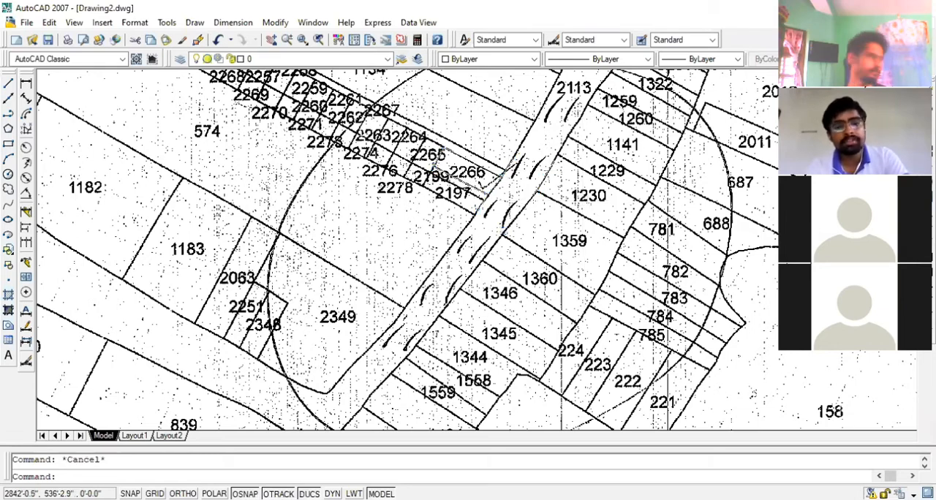
left_click(617, 112)
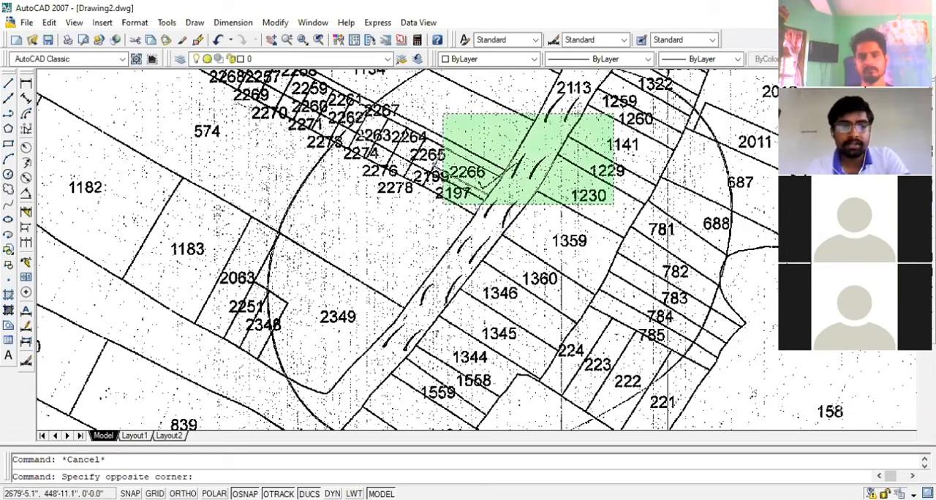
left_click(442, 209)
key("Escape")
left_click(350, 99)
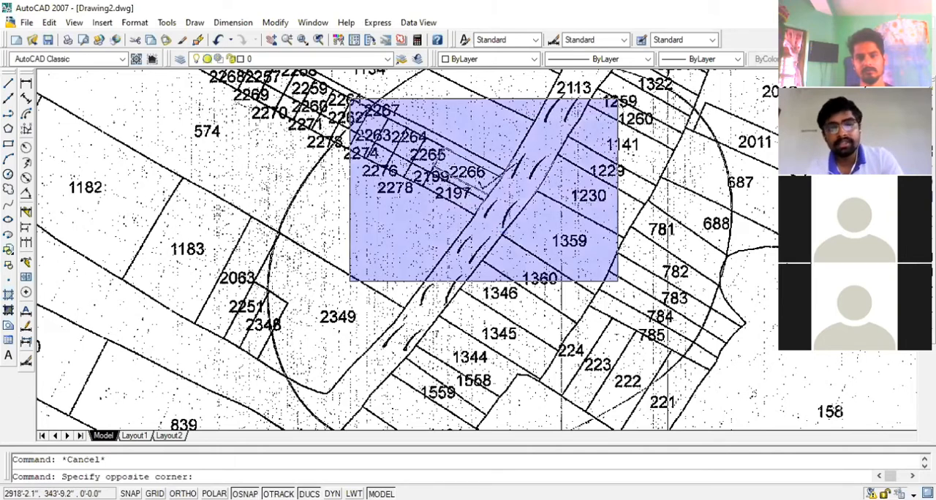
left_click(618, 281)
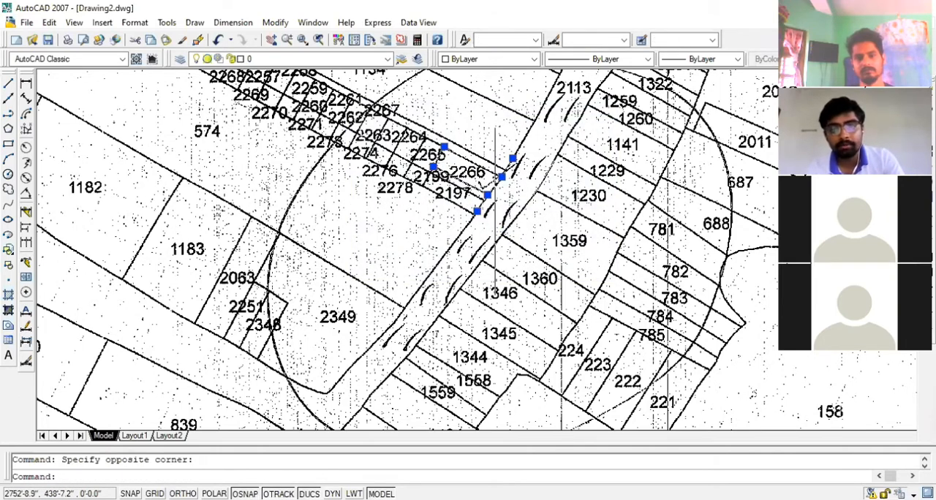
key("Escape")
Move the traced plot outline and all road-edge polylines off the scanned map into the empty area beyond its east side
left_click(358, 128)
left_click(662, 311)
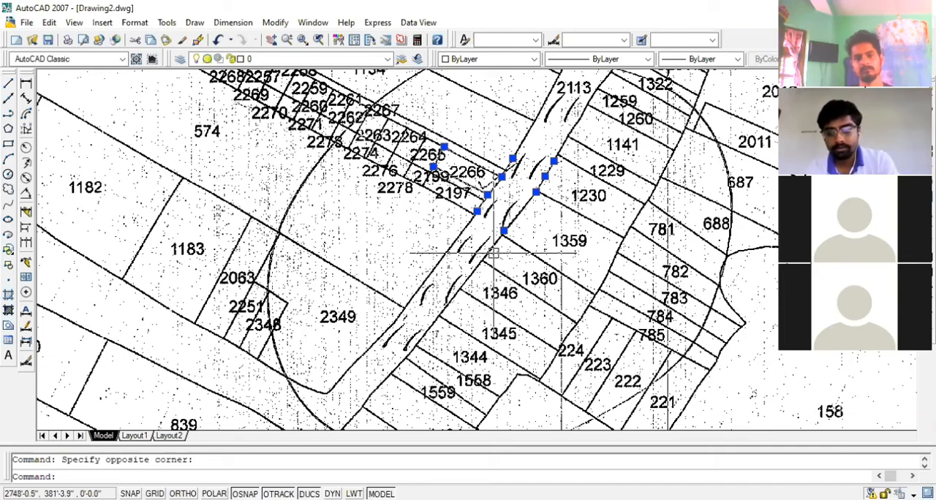
type("m")
key("Return")
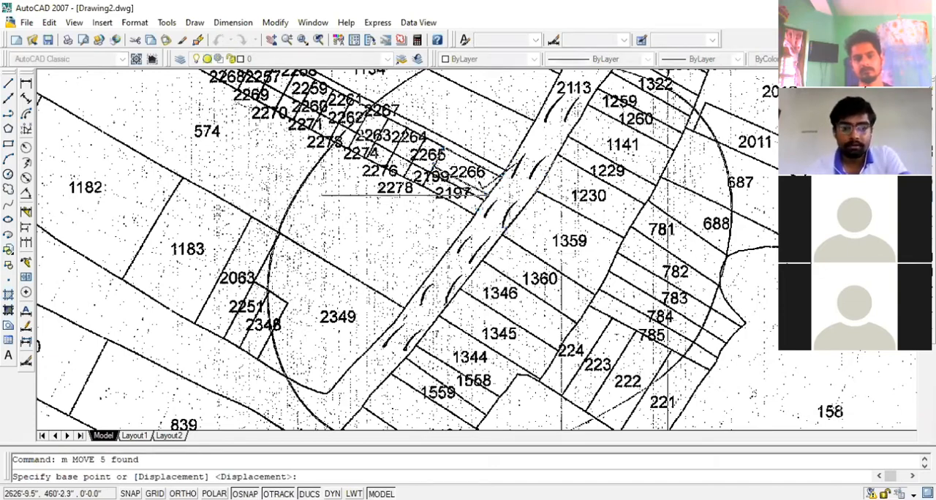
left_click(406, 195)
scroll(205, 249, "down", 8)
left_click(510, 206)
scroll(502, 228, "up", 3)
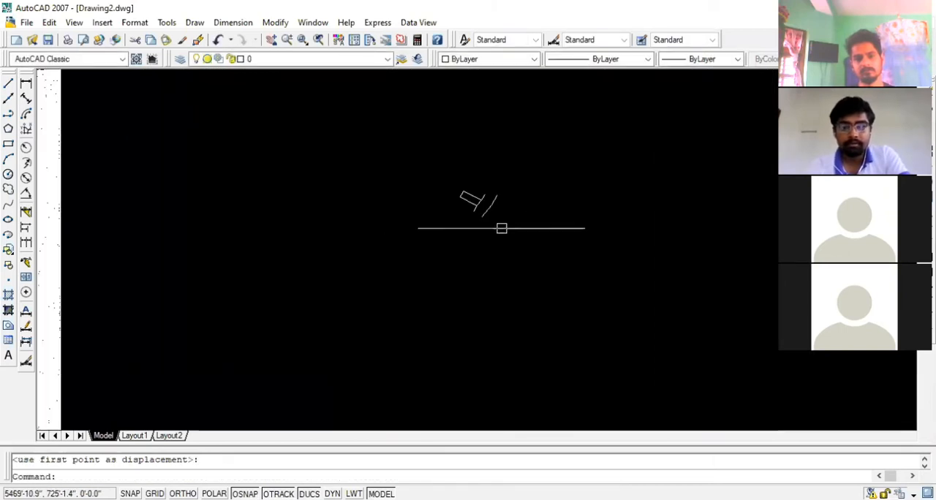
scroll(502, 228, "up", 3)
scroll(450, 230, "up", 2)
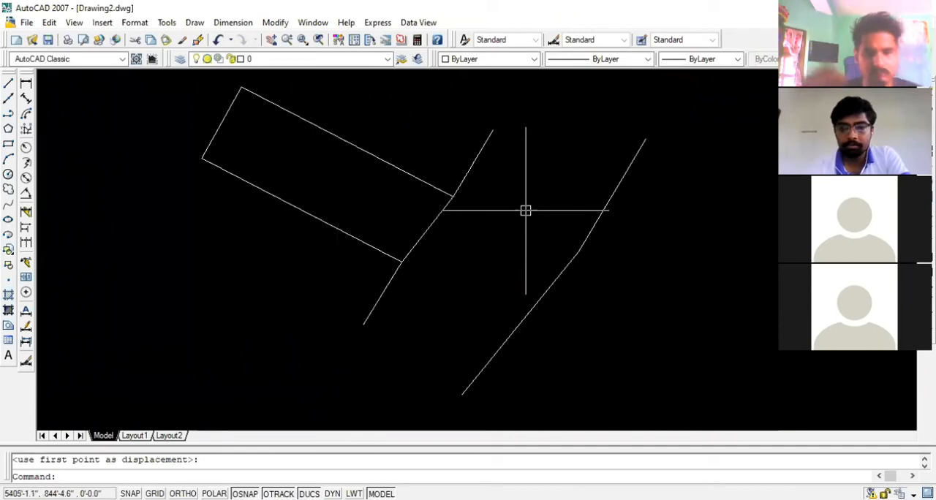
scroll(473, 157, "down", 1)
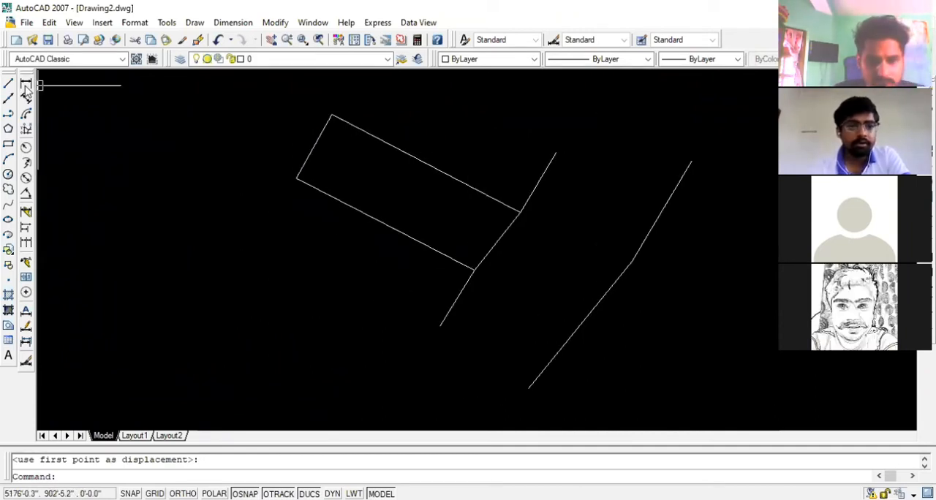
Look through the traced plot outline's properties, including its general settings, geometry and area, and close them
left_click(412, 154)
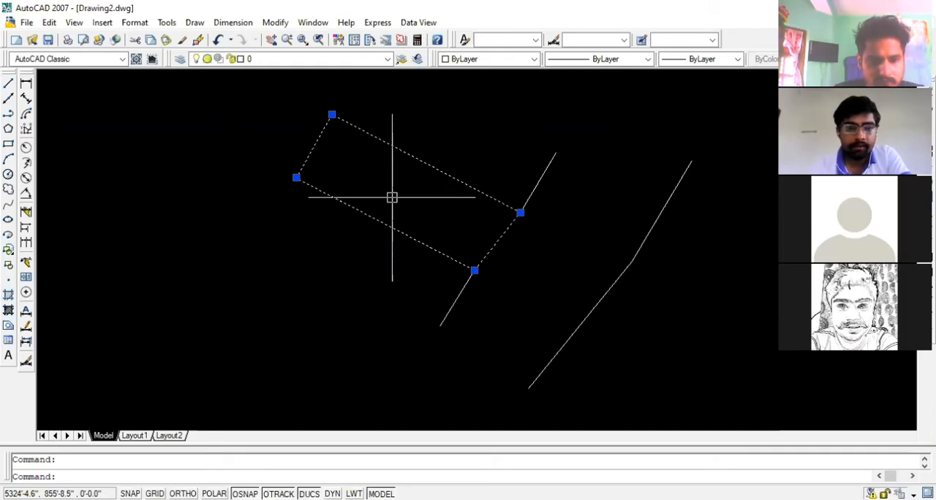
right_click(360, 173)
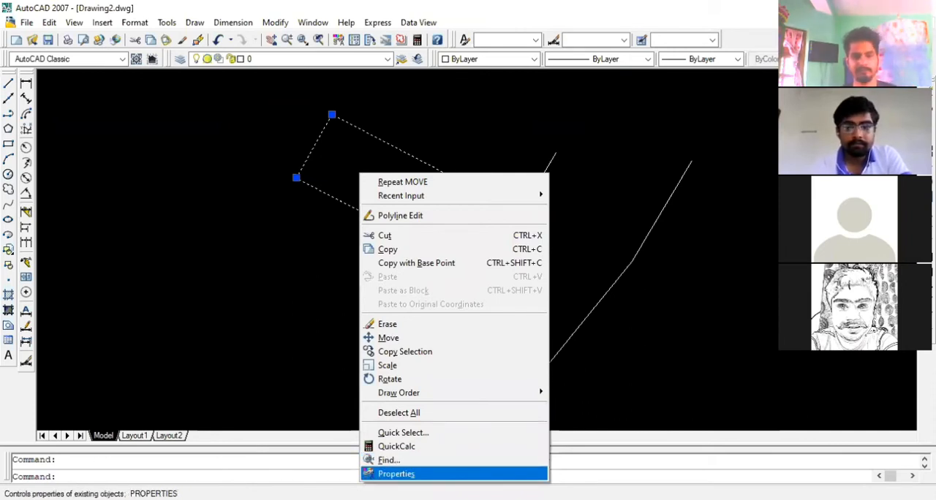
left_click(407, 476)
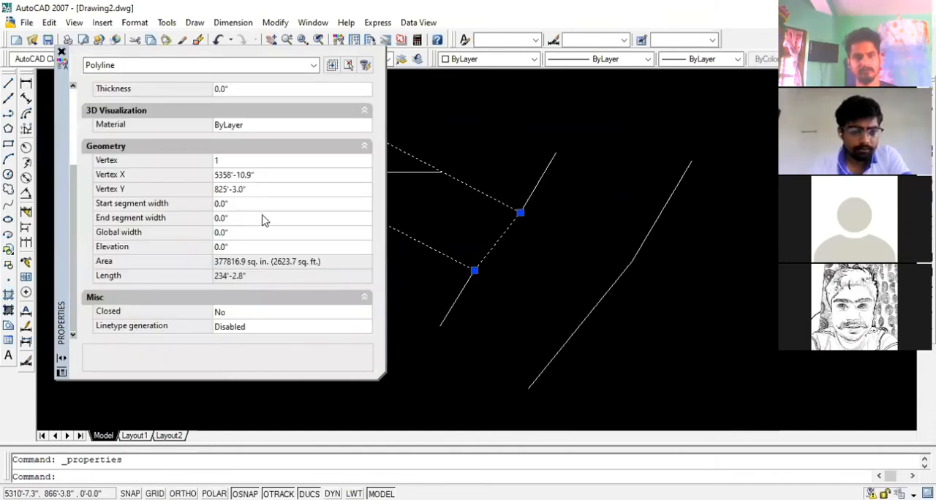
scroll(264, 221, "up", 3)
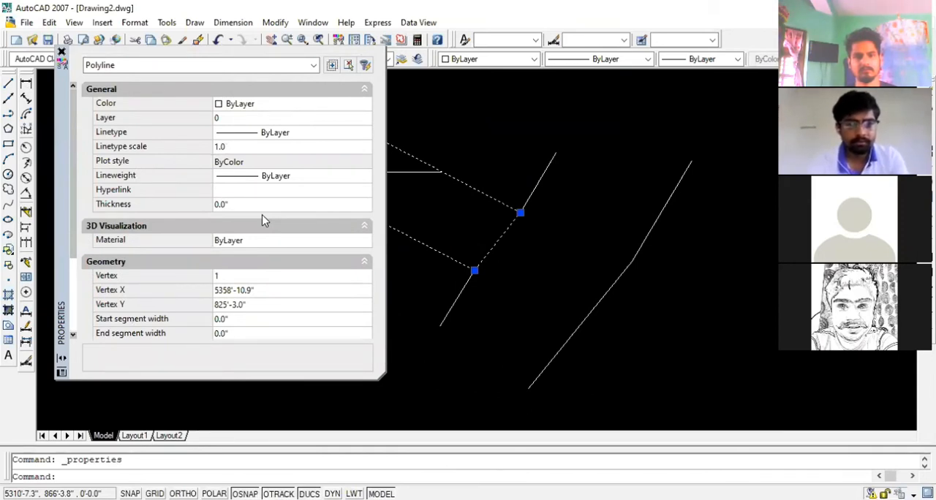
scroll(264, 221, "down", 1)
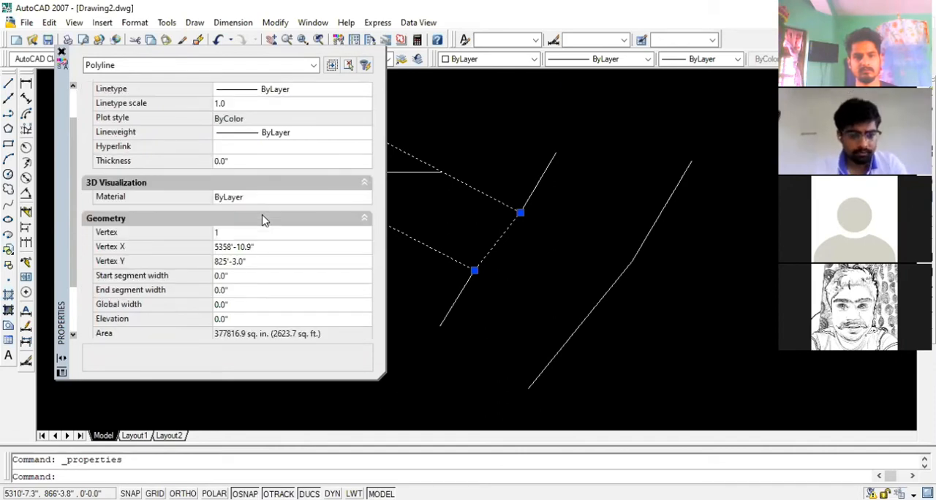
scroll(264, 221, "up", 2)
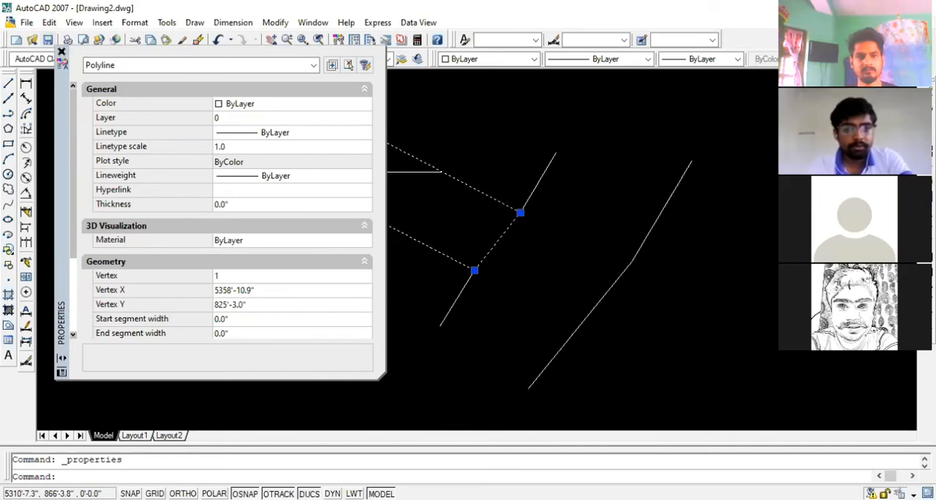
key("Escape")
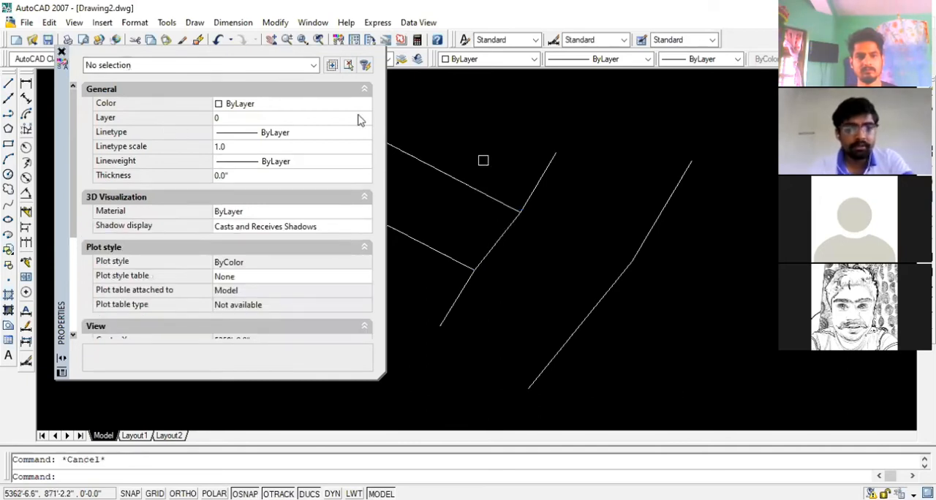
left_click(61, 52)
Reopen the plot outline's properties to read its area and length, and inspect its roadside edge in the drawing
scroll(390, 217, "down", 2)
scroll(500, 205, "down", 2)
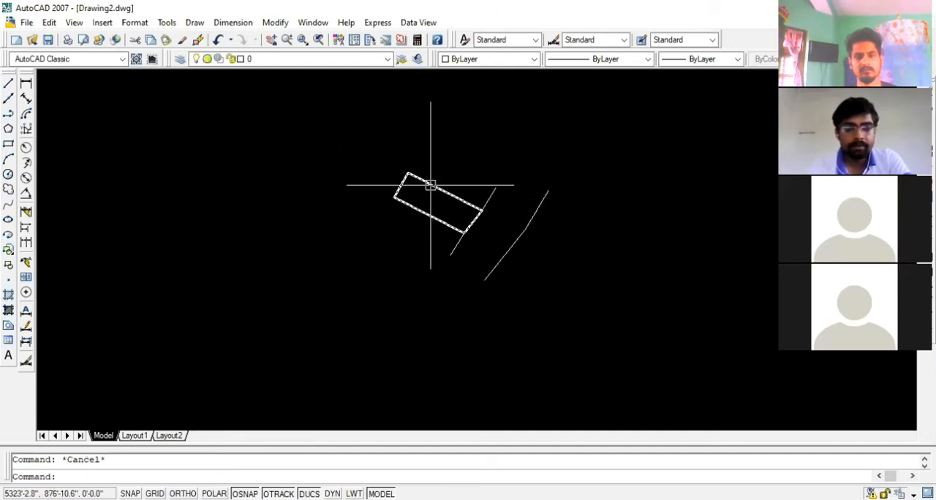
scroll(395, 172, "up", 3)
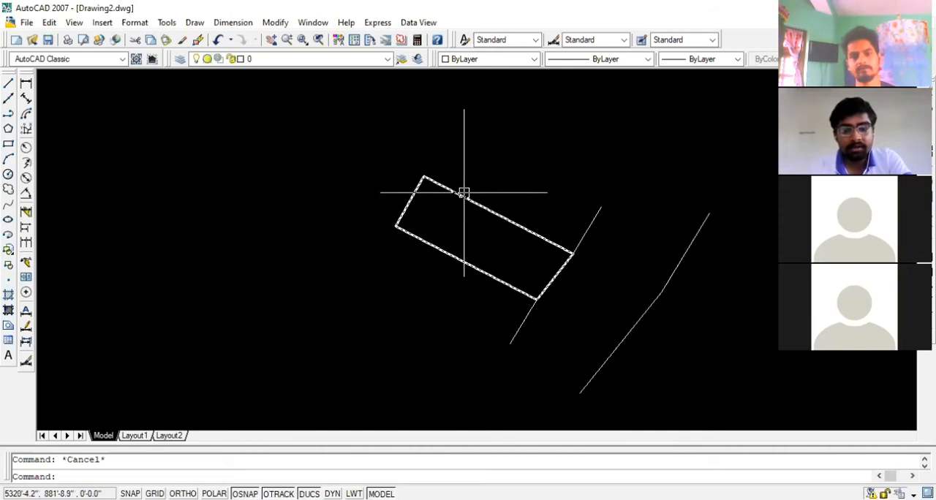
left_click(464, 193)
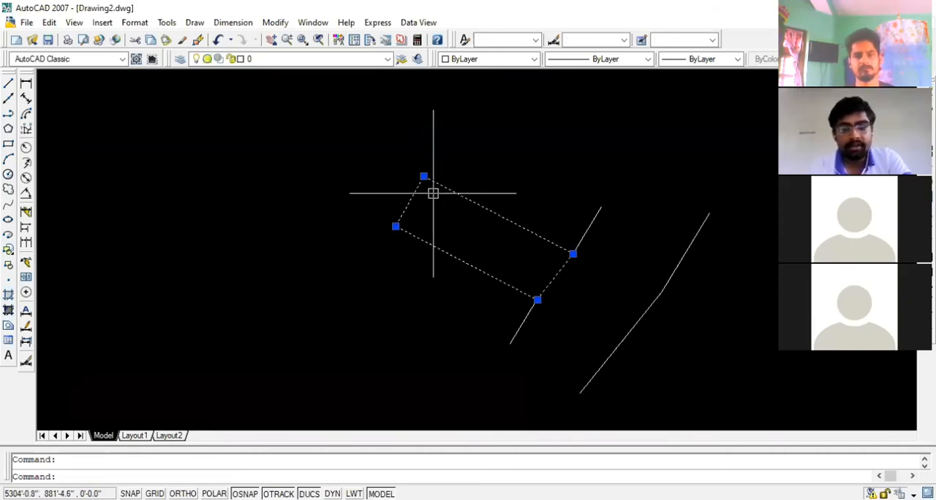
right_click(454, 197)
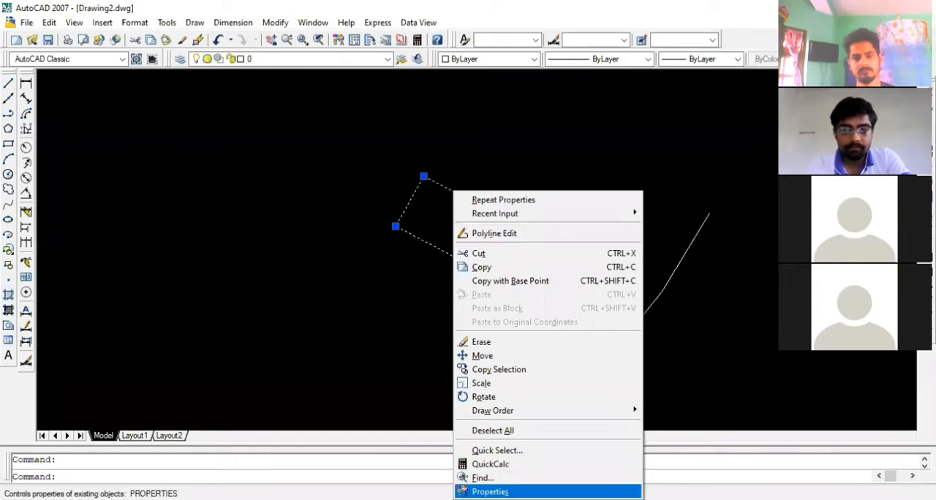
left_click(512, 492)
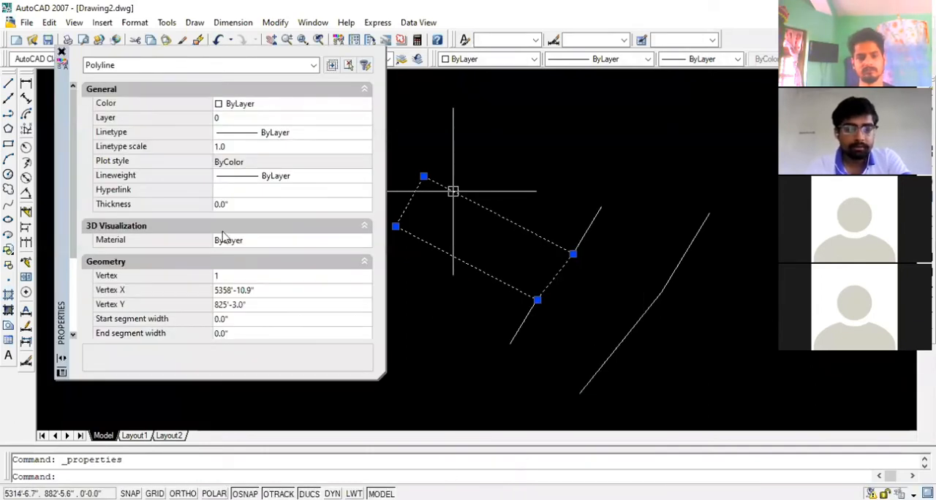
scroll(295, 208, "down", 3)
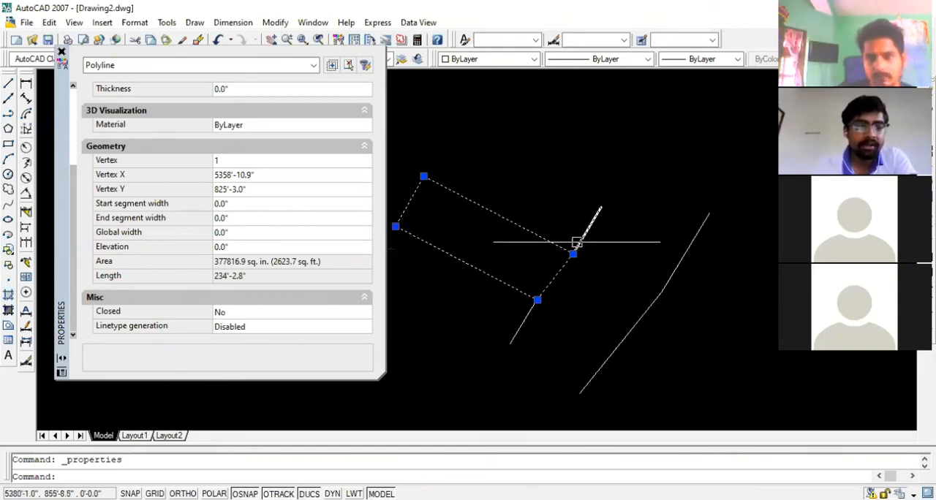
scroll(515, 300, "up", 2)
scroll(523, 302, "up", 2)
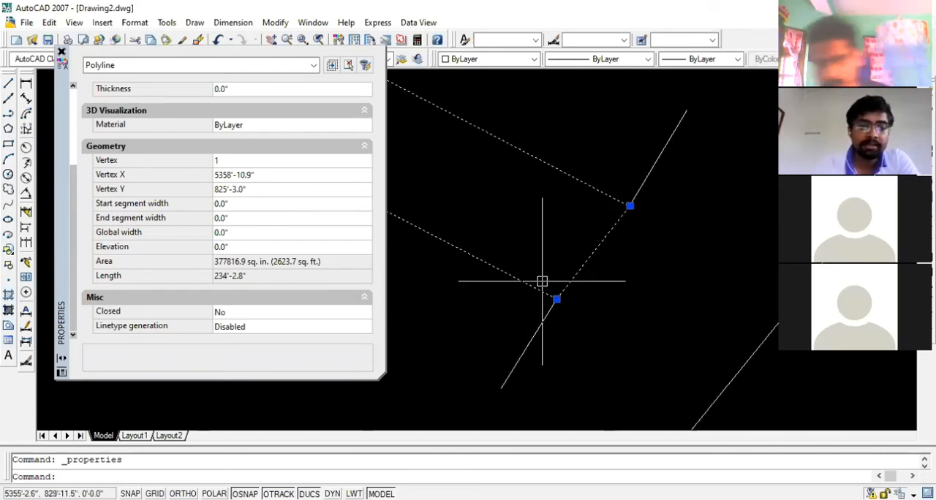
scroll(542, 281, "up", 2)
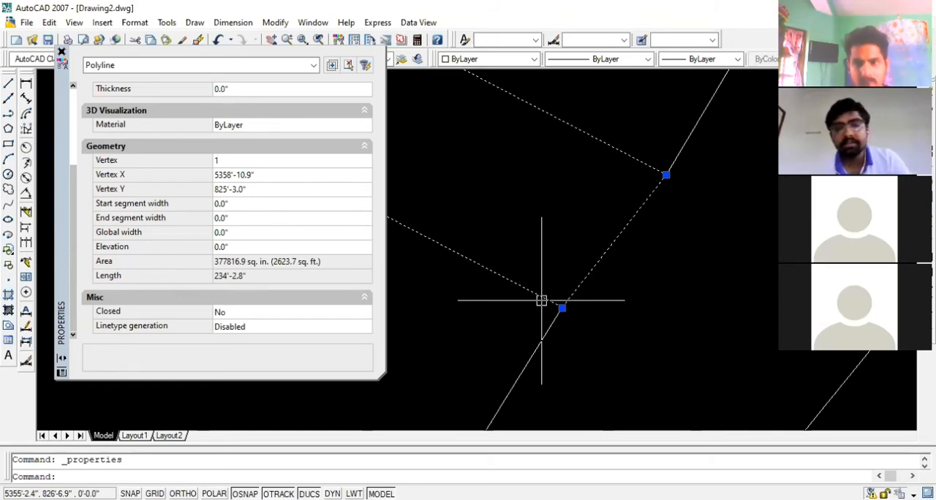
Deselect and reselect the plot outline, and compare its geometry properties with the drawn shape
key("Escape")
right_click(460, 253)
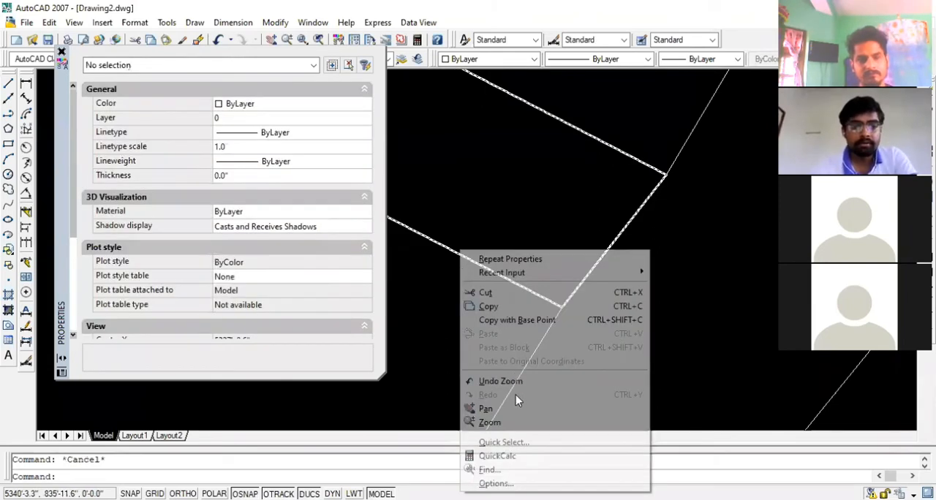
left_click(422, 243)
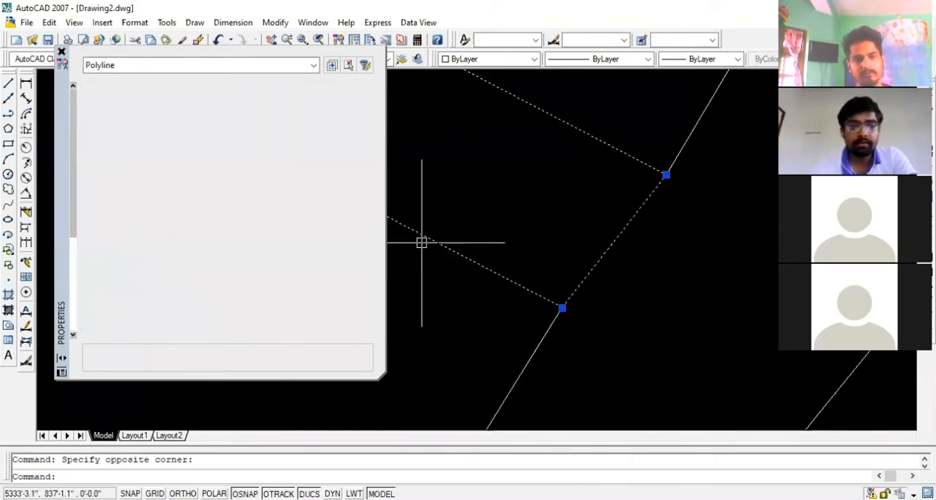
right_click(480, 477)
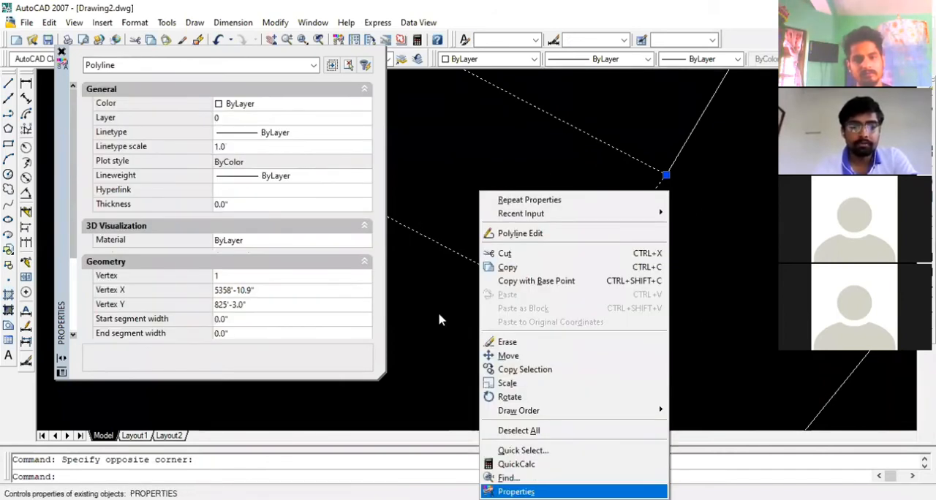
left_click(509, 198)
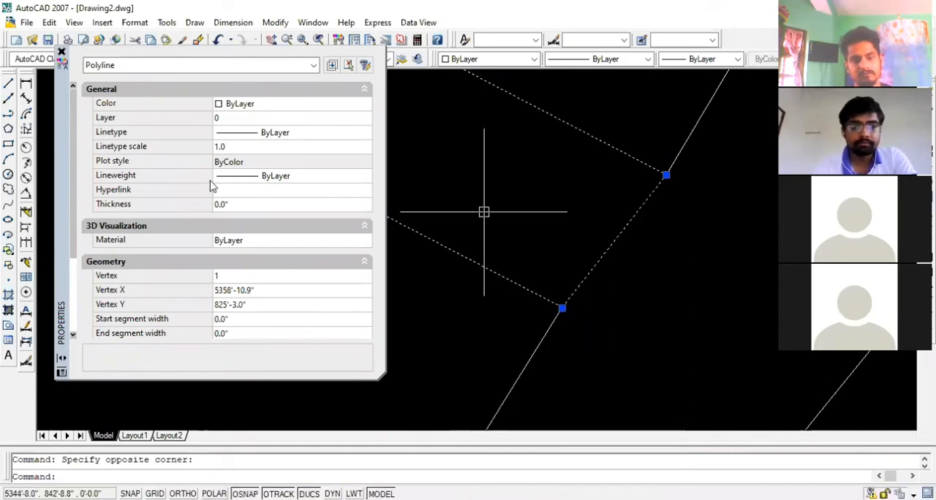
scroll(256, 263, "down", 3)
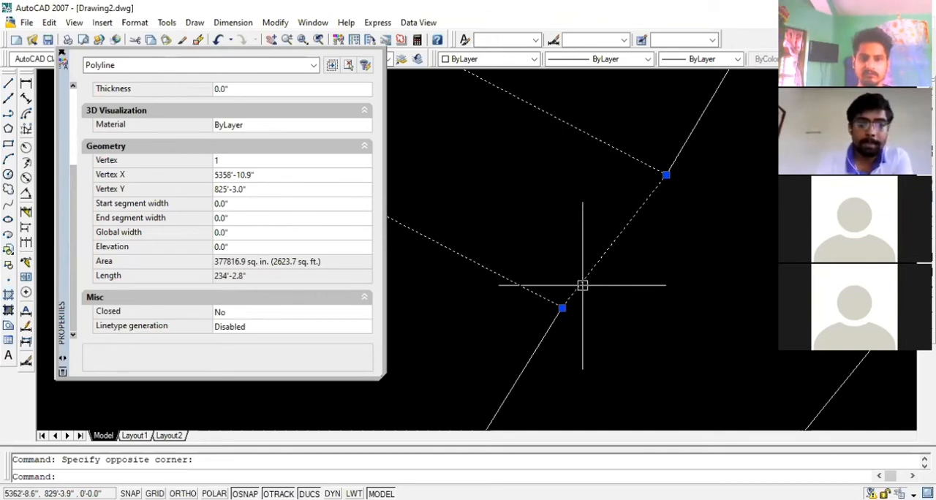
scroll(586, 288, "down", 4)
scroll(595, 293, "up", 2)
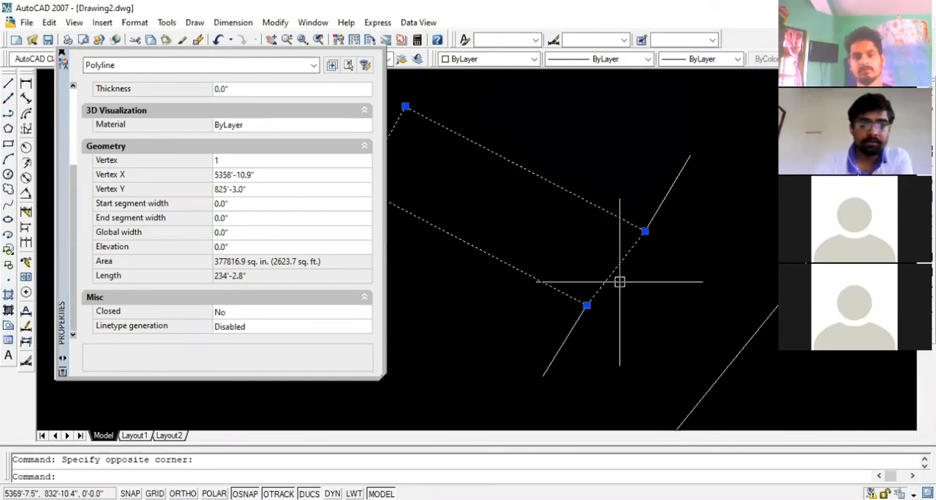
scroll(619, 281, "down", 2)
scroll(461, 234, "up", 3)
scroll(461, 234, "down", 2)
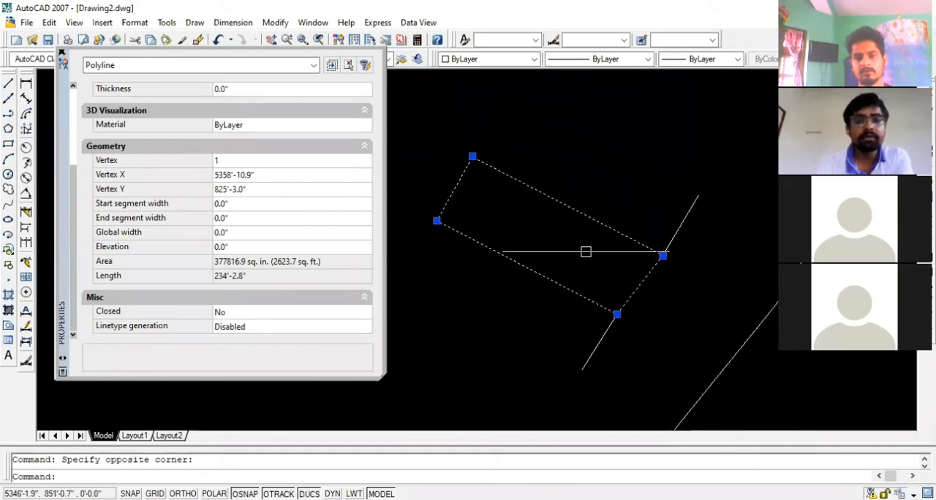
Inspect the plot outline's corners and its roadside edge against the adjoining road-edge lines, with the outline selected and deselected
scroll(647, 285, "up", 2)
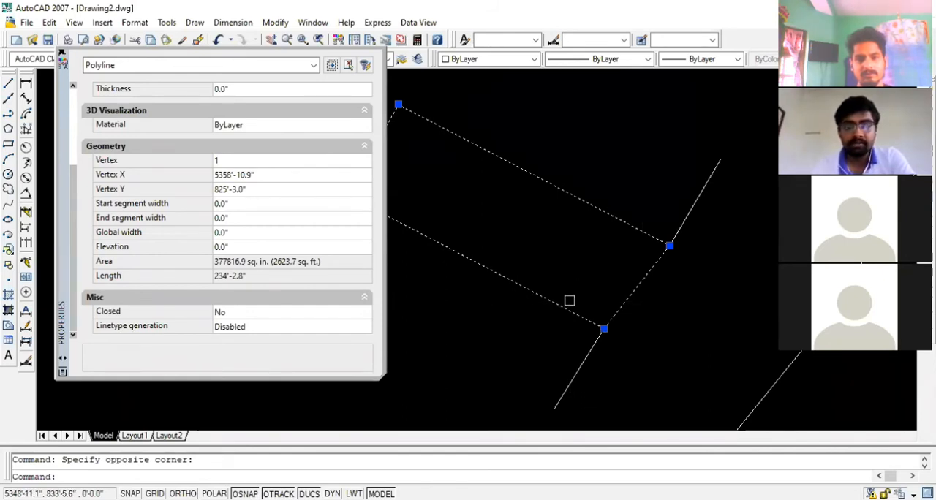
scroll(570, 301, "down", 1)
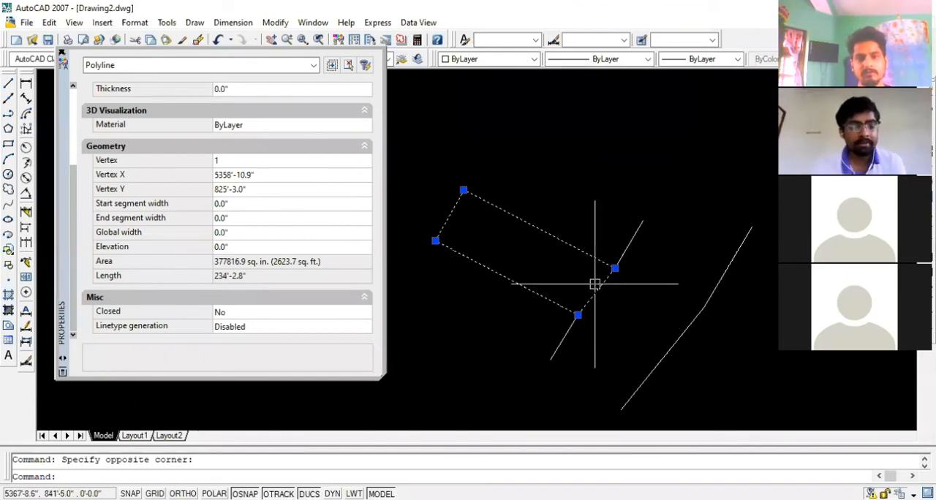
key("Escape")
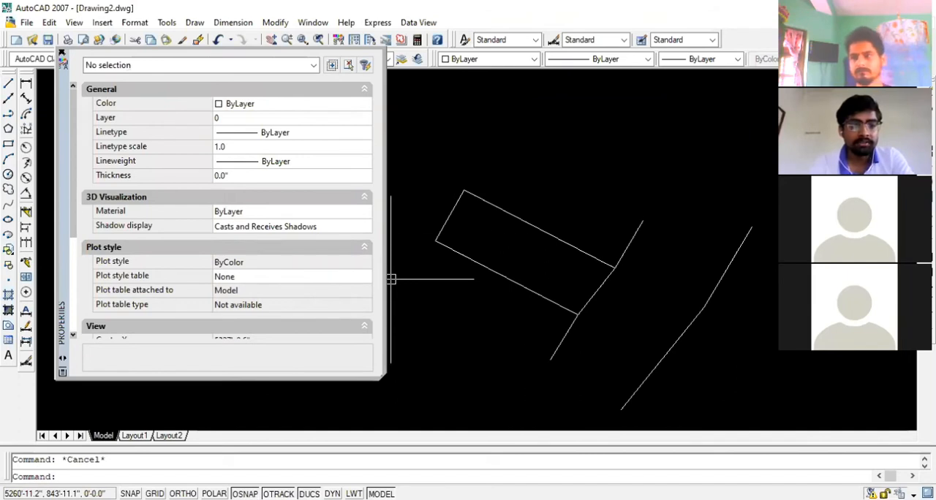
scroll(539, 237, "up", 1)
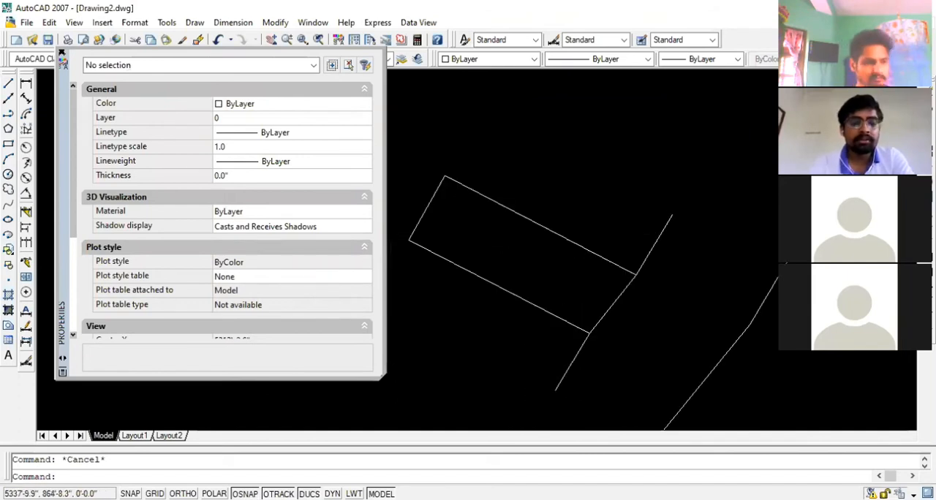
scroll(540, 237, "down", 1)
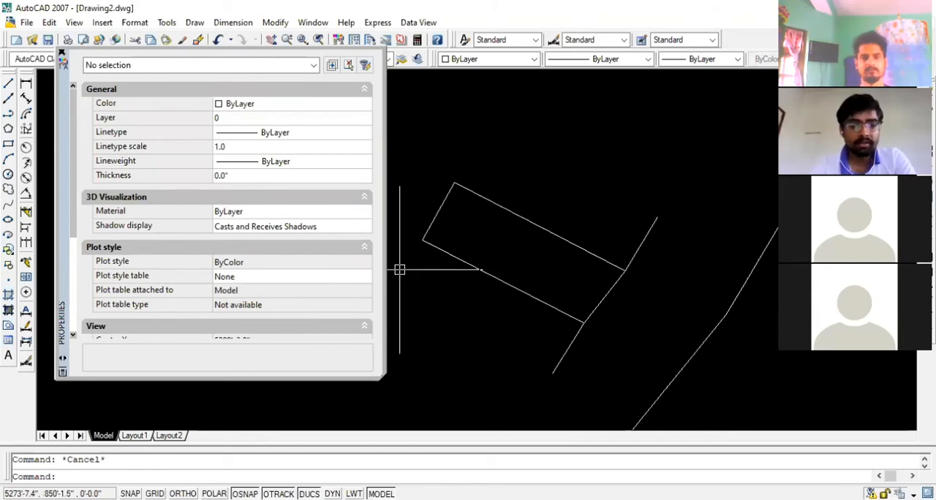
left_click(606, 262)
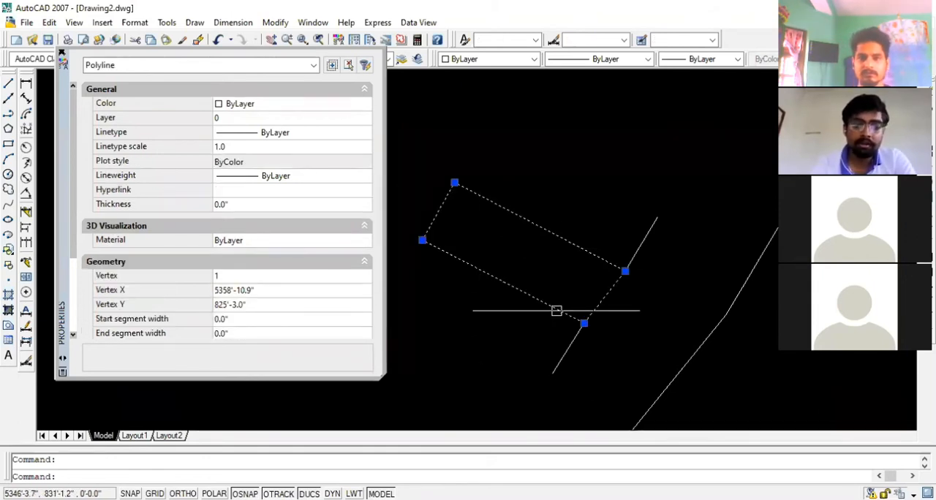
scroll(590, 336, "up", 3)
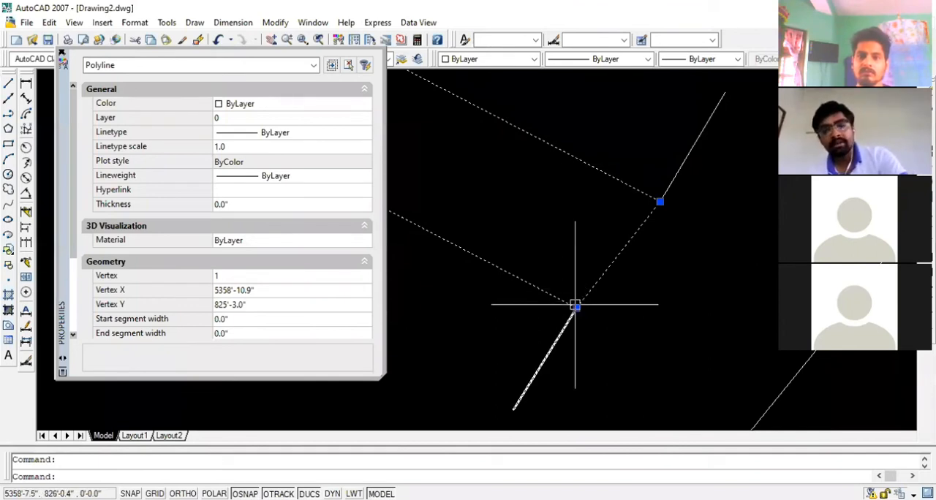
key("Escape")
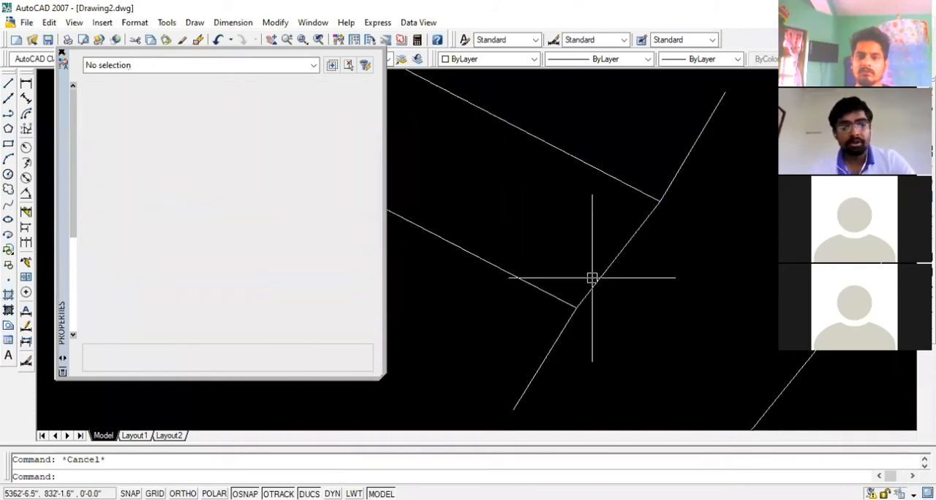
Reselect the plot outline, review its general and geometry properties including area and length, and close the properties
scroll(594, 303, "down", 2)
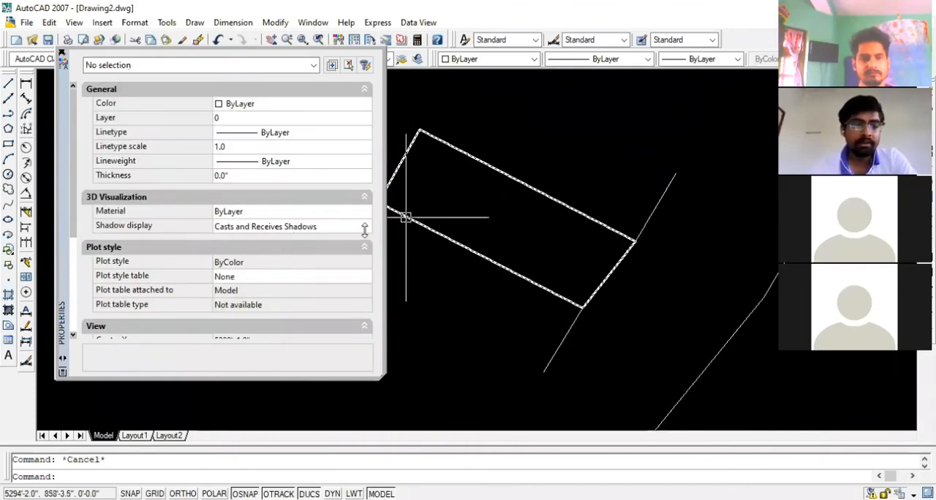
scroll(363, 230, "down", 2)
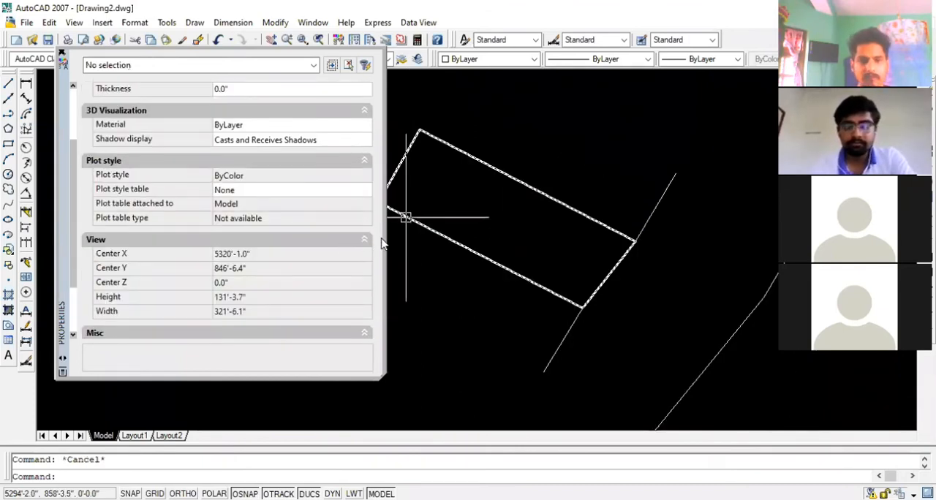
left_click(449, 238)
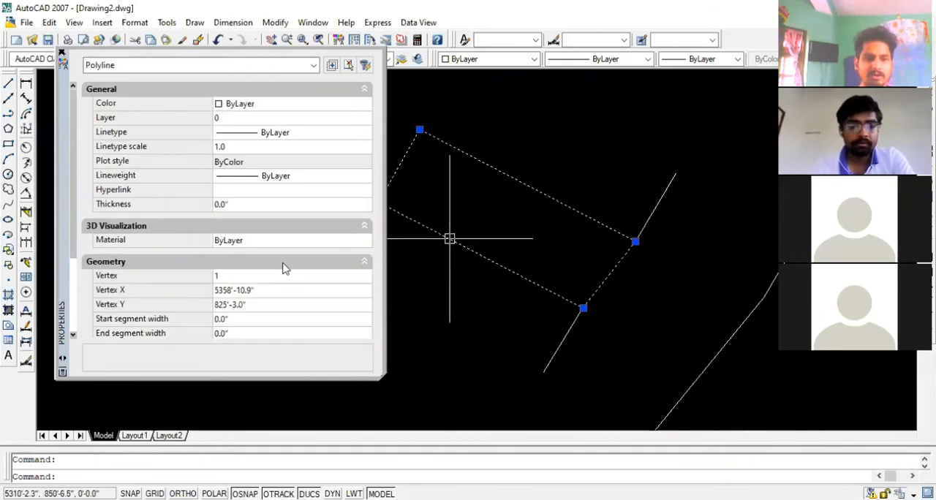
scroll(287, 268, "down", 3)
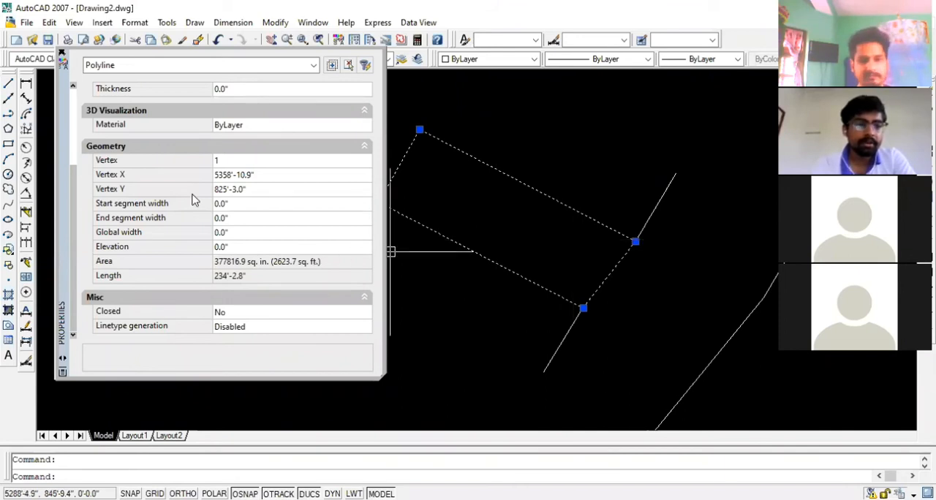
scroll(194, 199, "up", 5)
scroll(196, 220, "down", 1)
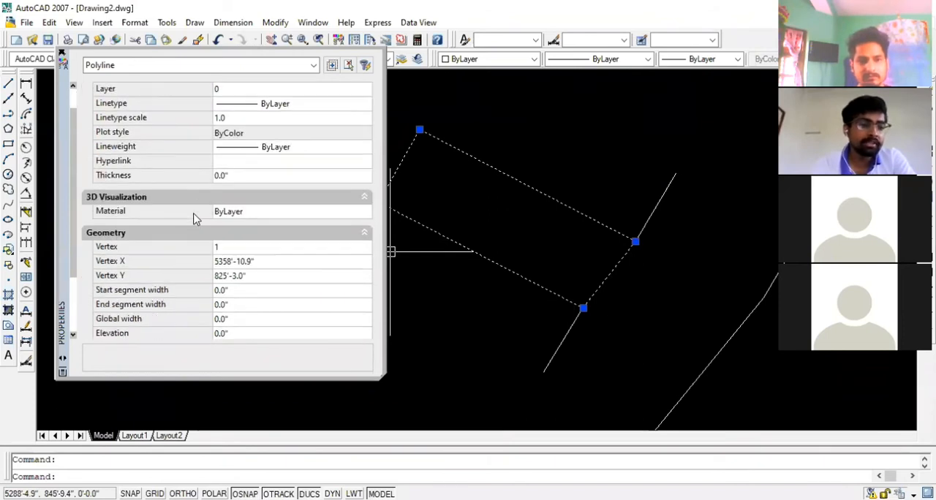
scroll(270, 264, "down", 3)
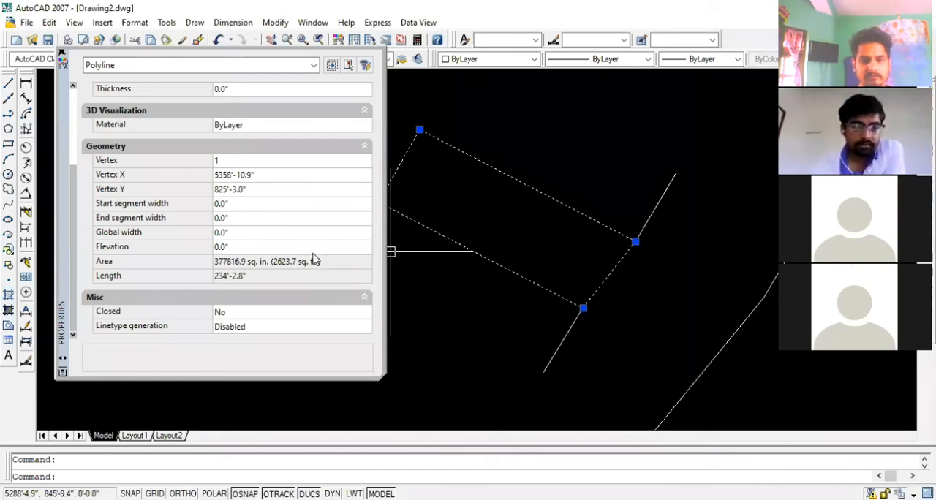
left_click(62, 53)
key("Escape")
scroll(607, 288, "up", 3)
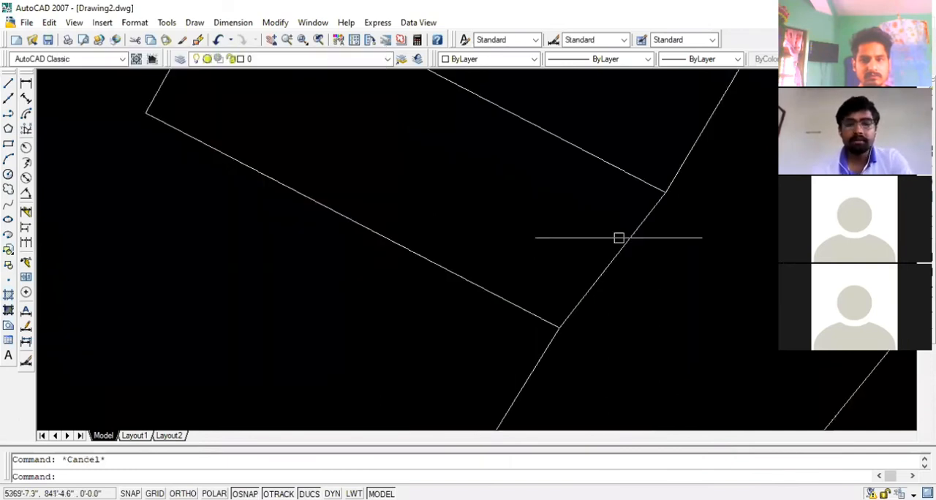
scroll(619, 238, "down", 1)
middle_click_drag(619, 238, 507, 251)
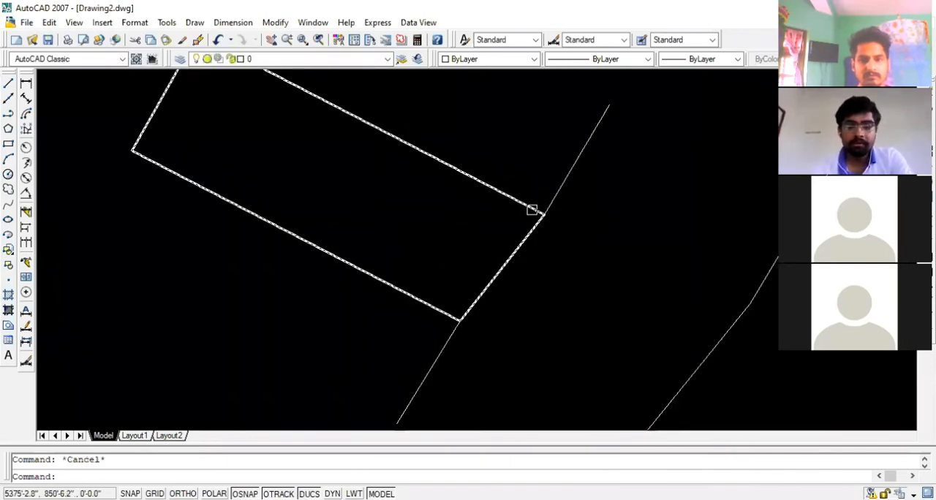
left_click(476, 178)
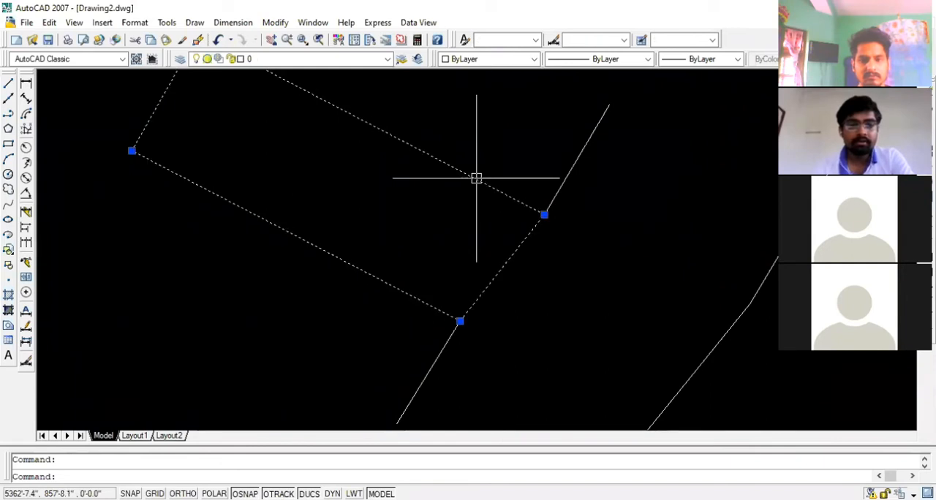
right_click(477, 177)
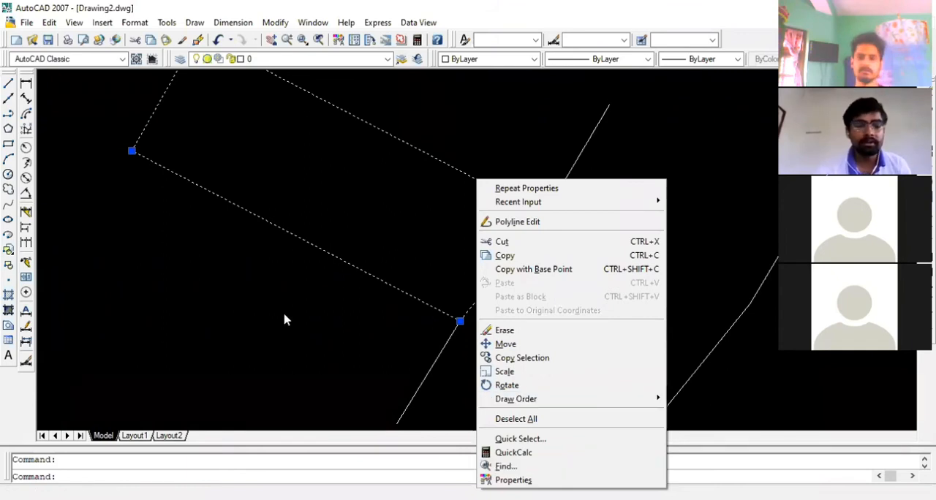
left_click(289, 345)
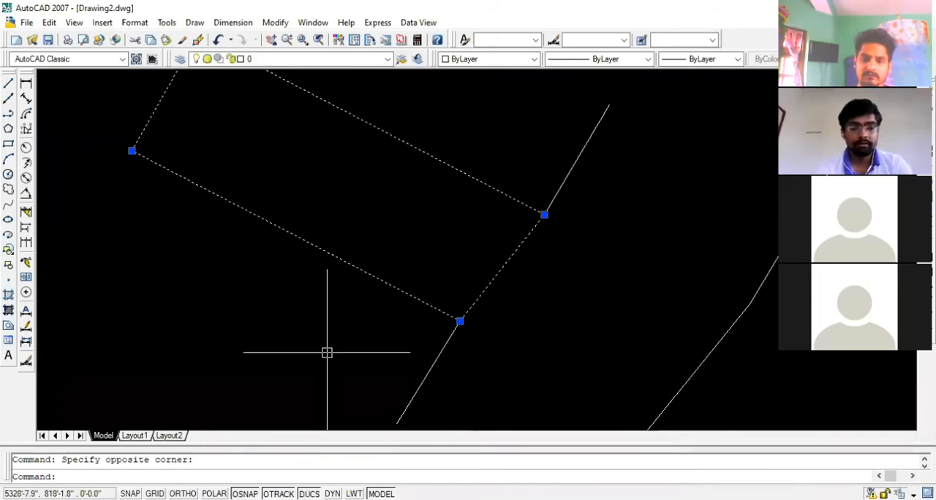
key("Escape")
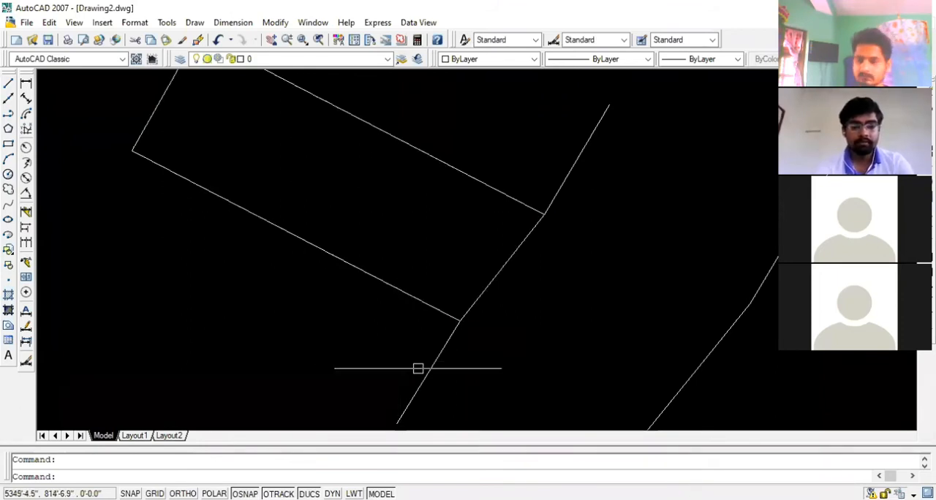
Check the length of the road-edge segment running southwest from the plot's lower corner in its properties, and close them
left_click(431, 368)
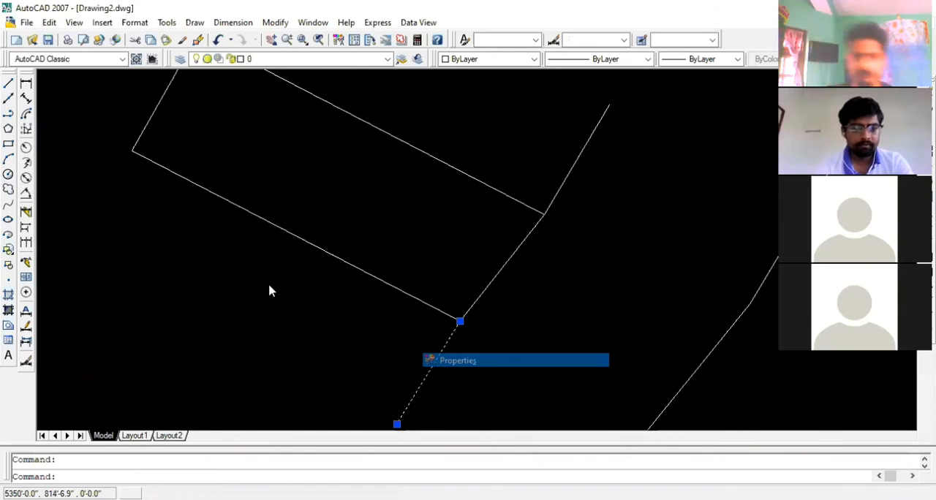
key("ctrl+1")
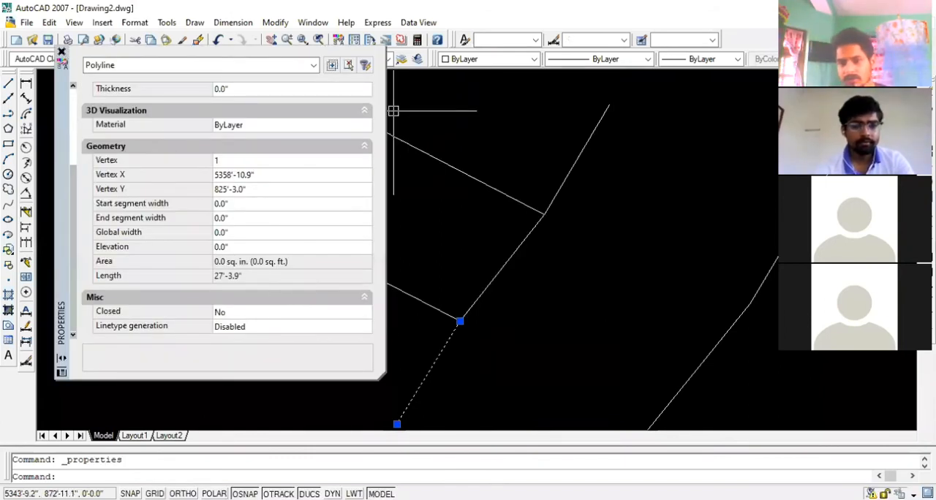
left_click(62, 52)
key("Escape")
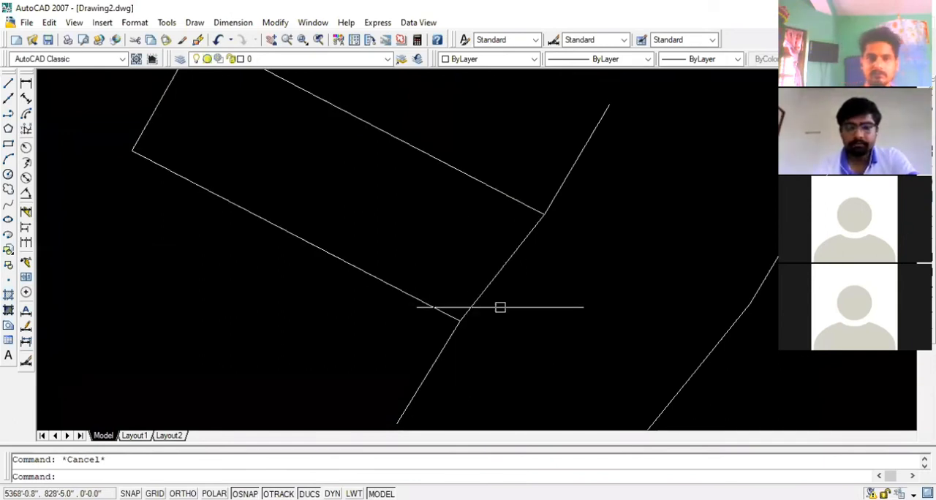
scroll(500, 308, "down", 2)
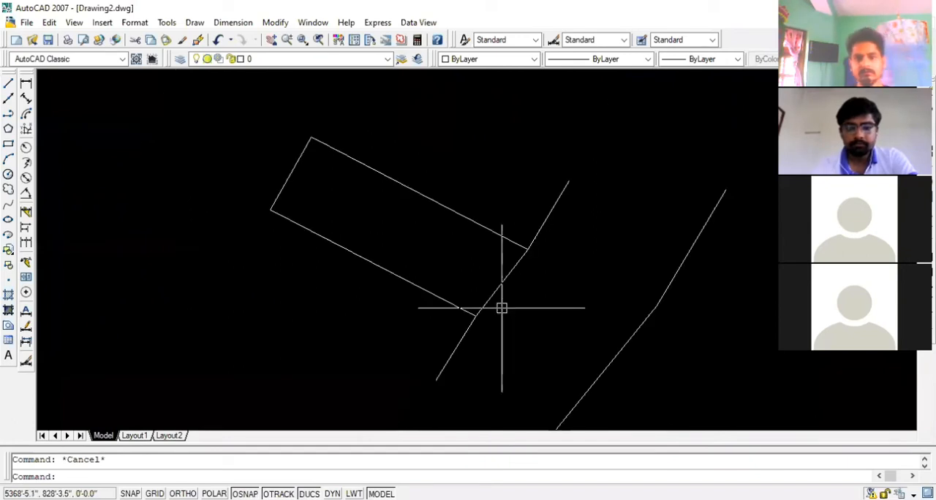
scroll(501, 307, "up", 2)
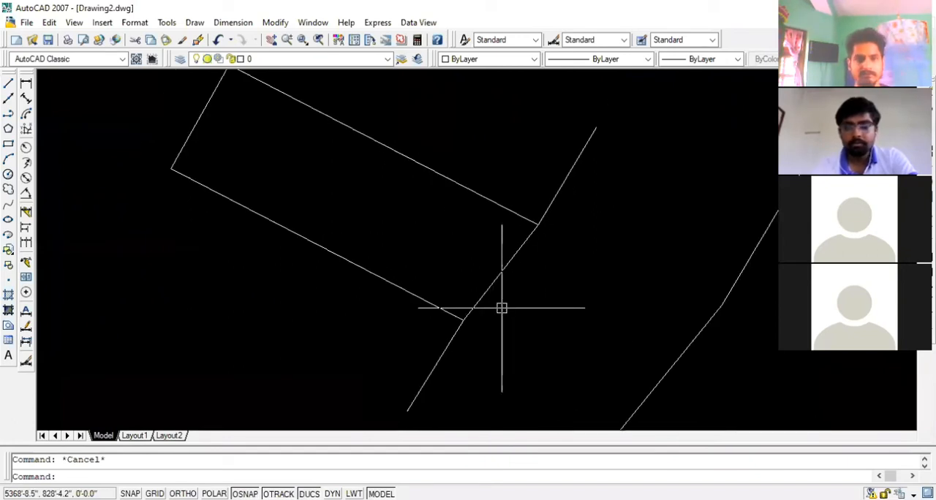
left_click(399, 286)
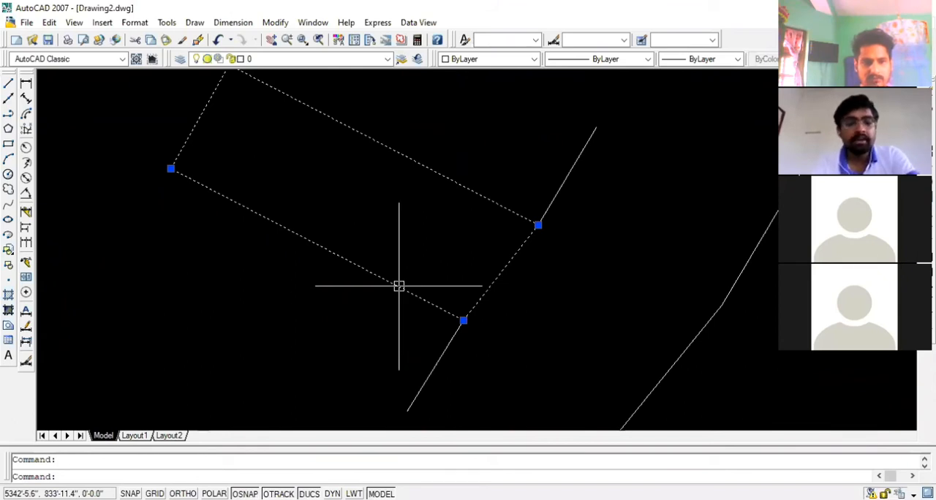
right_click(399, 286)
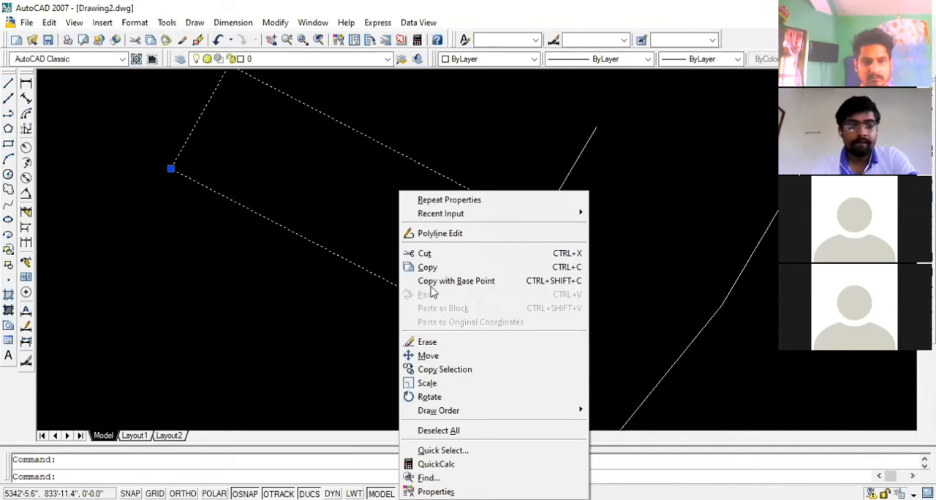
left_click(355, 318)
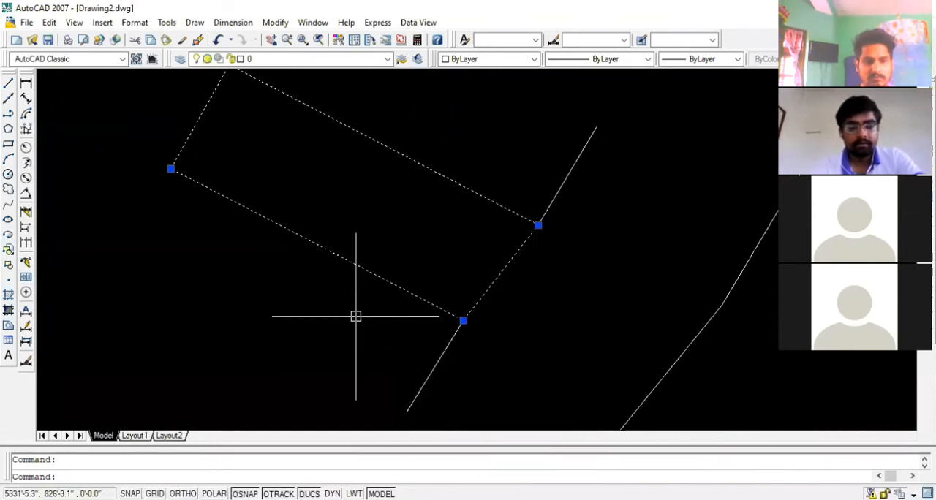
key("Escape")
Start a new polyline outline of plot 2266 on the scanned map, tracing its roadside edge with an extra vertex at the bend
scroll(578, 246, "down", 8)
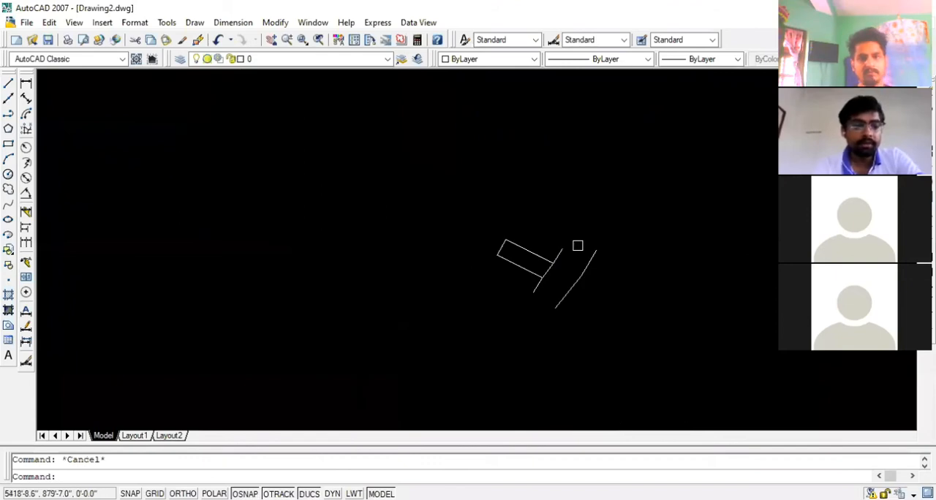
scroll(514, 262, "down", 5)
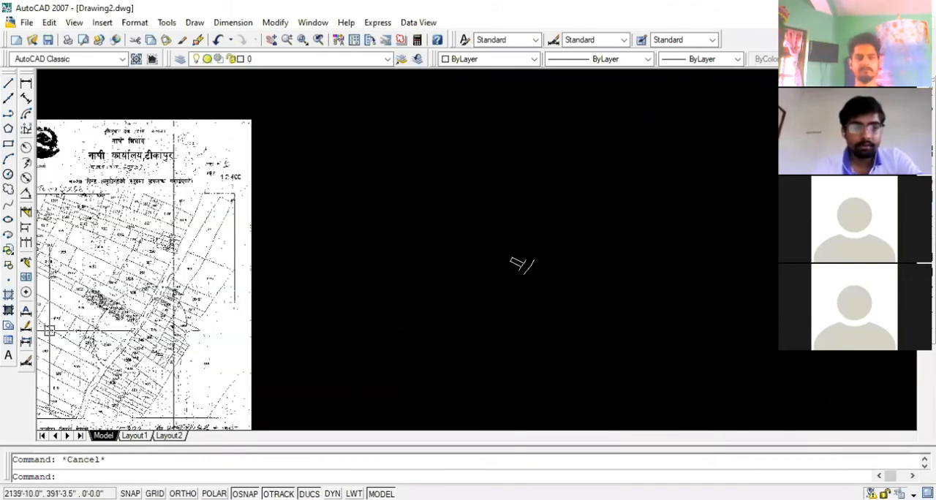
scroll(79, 327, "up", 10)
scroll(180, 239, "down", 2)
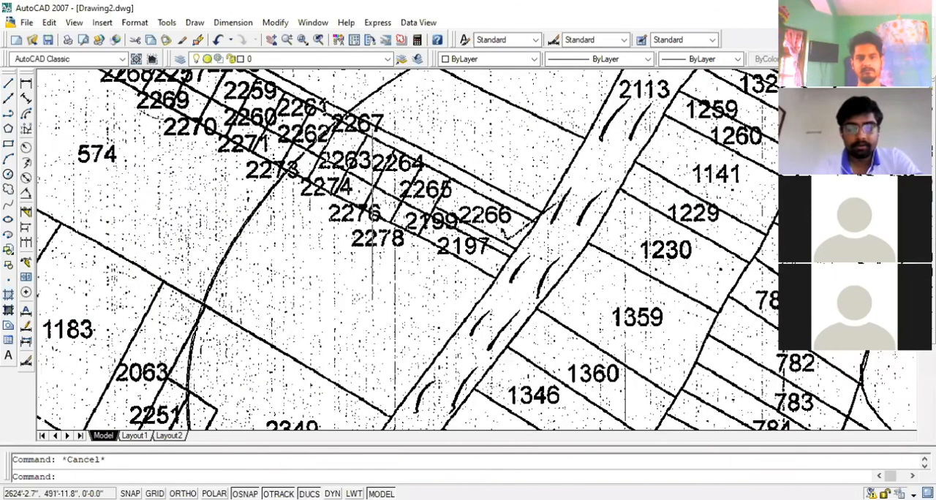
scroll(504, 218, "up", 3)
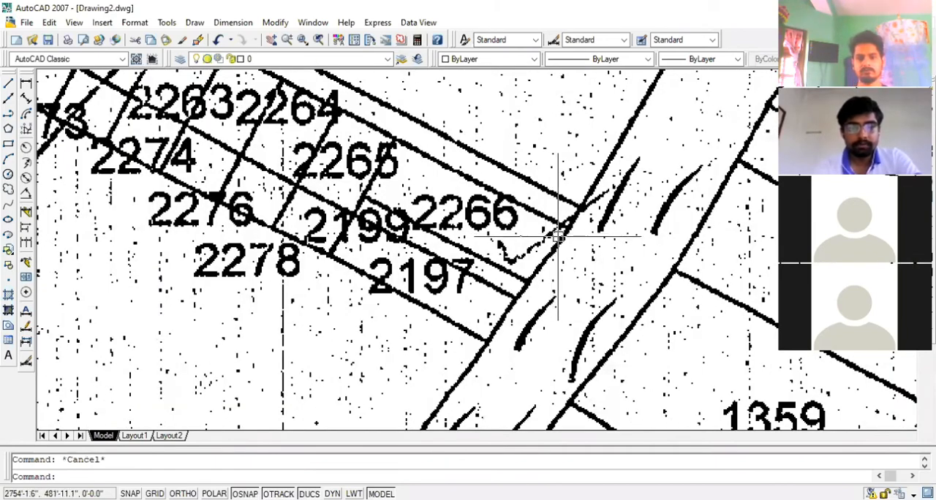
scroll(558, 236, "up", 2)
scroll(296, 201, "down", 2)
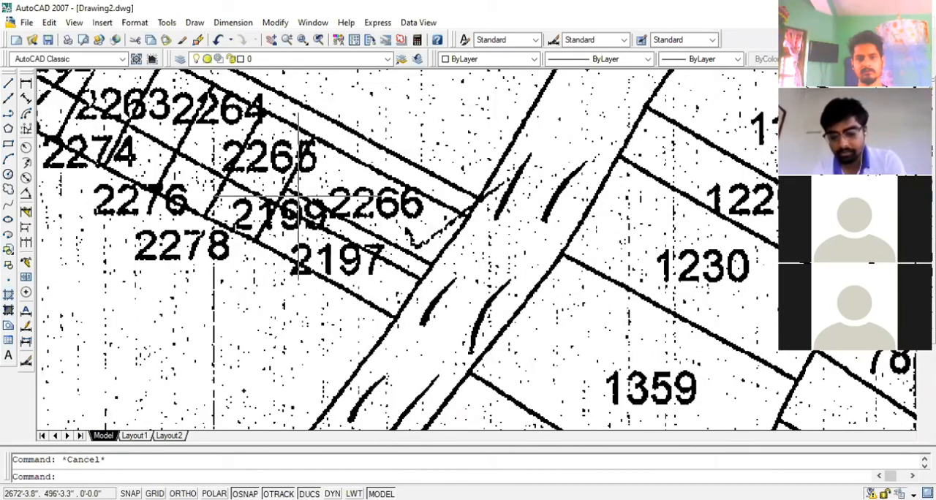
type("p,")
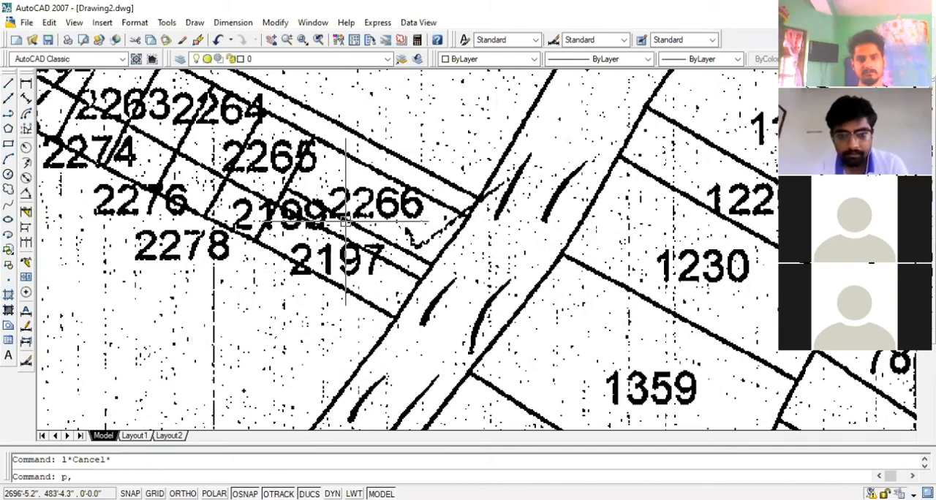
key("Return")
scroll(410, 283, "up", 2)
left_click(454, 245)
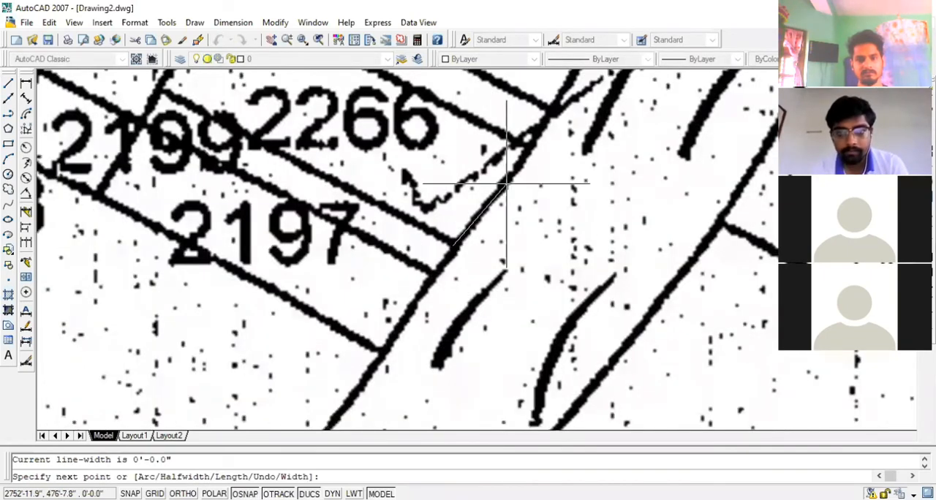
left_click(506, 183)
scroll(512, 201, "down", 2)
scroll(526, 187, "up", 3)
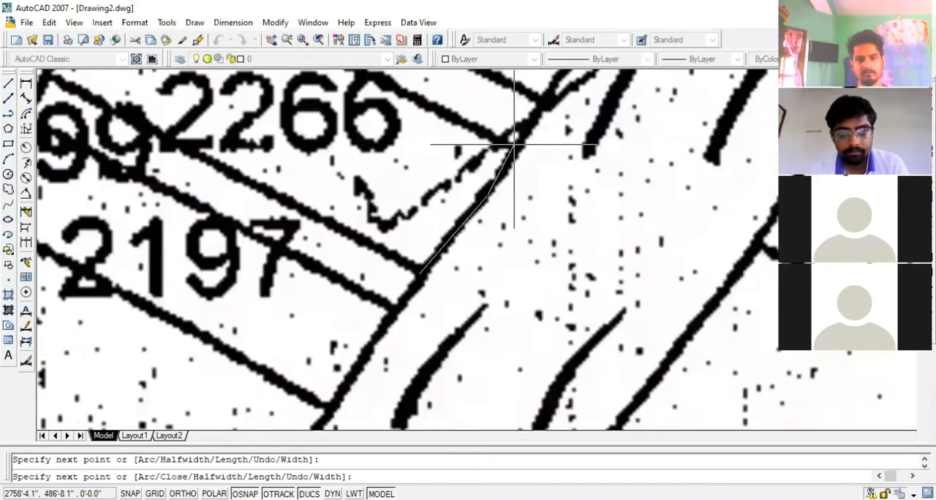
left_click(516, 144)
Continue the polyline along plot 2266's north, west and south boundaries back to its starting corner and finish it
scroll(516, 228, "down", 4)
scroll(362, 129, "up", 5)
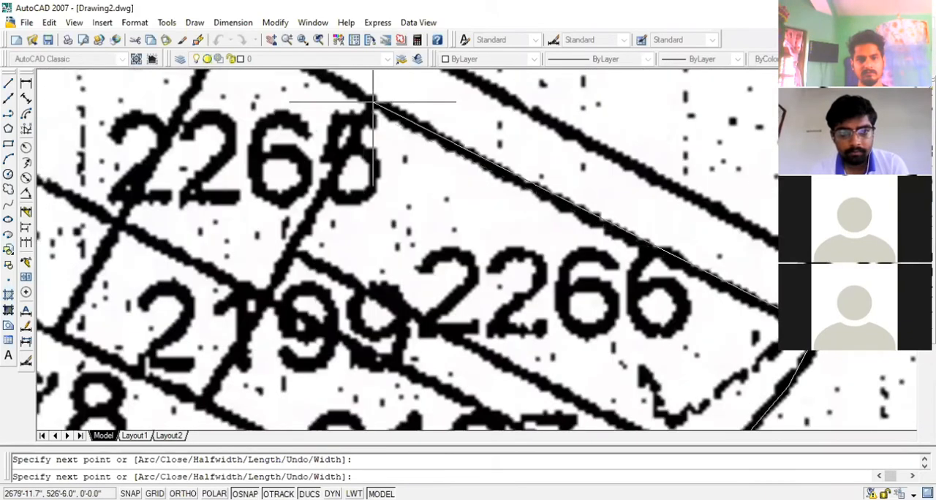
left_click(373, 102)
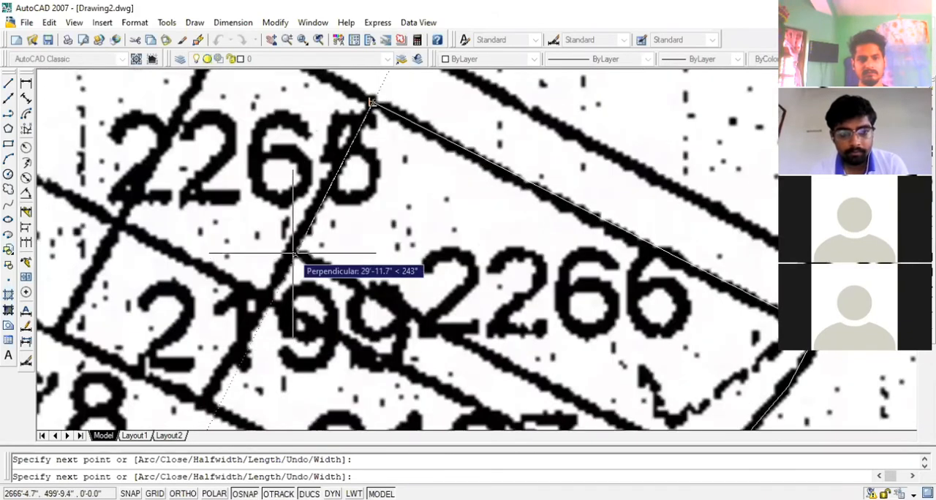
scroll(292, 253, "up", 2)
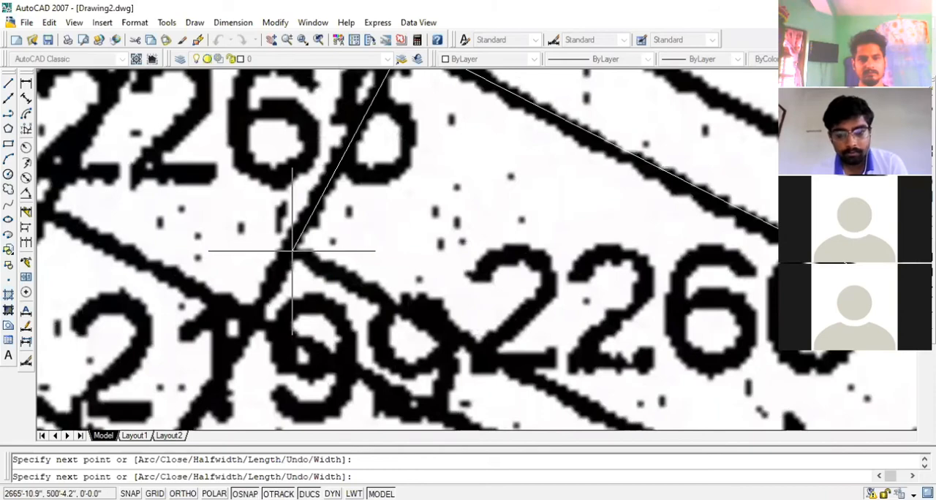
scroll(293, 251, "down", 3)
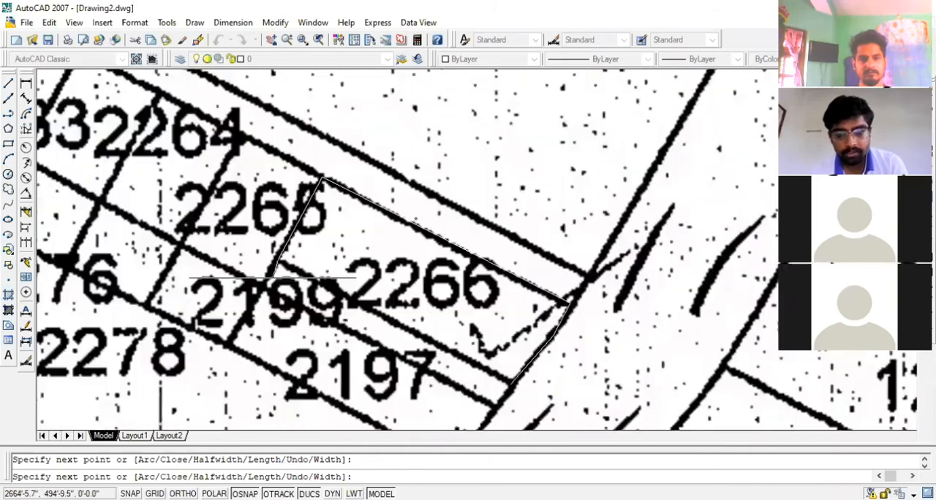
left_click(507, 383)
key("Escape")
Move the retraced plot 2266 outline from its roadside corner to the empty area beside the earlier tracing
scroll(456, 361, "down", 3)
left_click(311, 251)
left_click(502, 376)
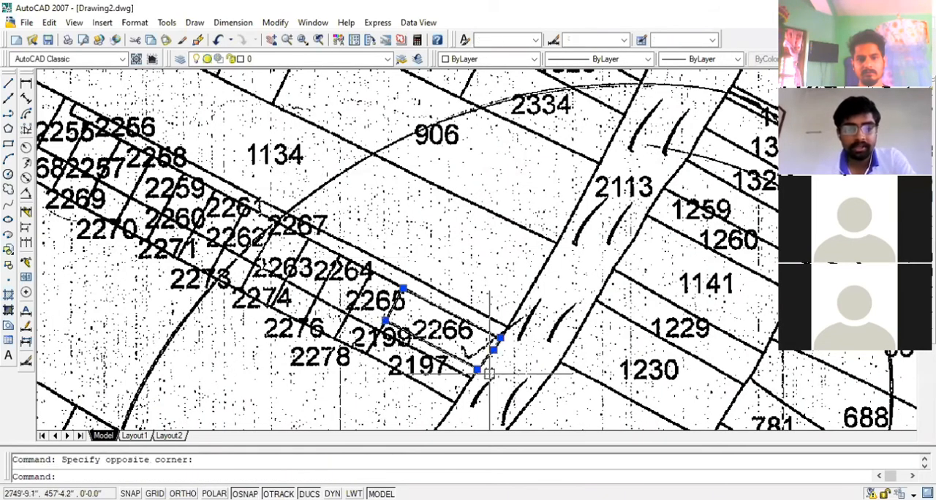
scroll(489, 374, "up", 2)
scroll(492, 378, "up", 2)
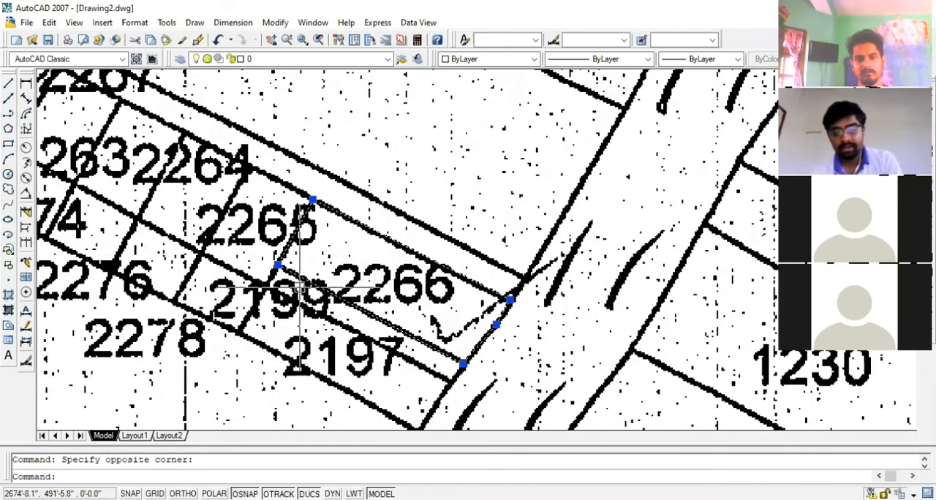
type("m")
key("Return")
left_click(510, 300)
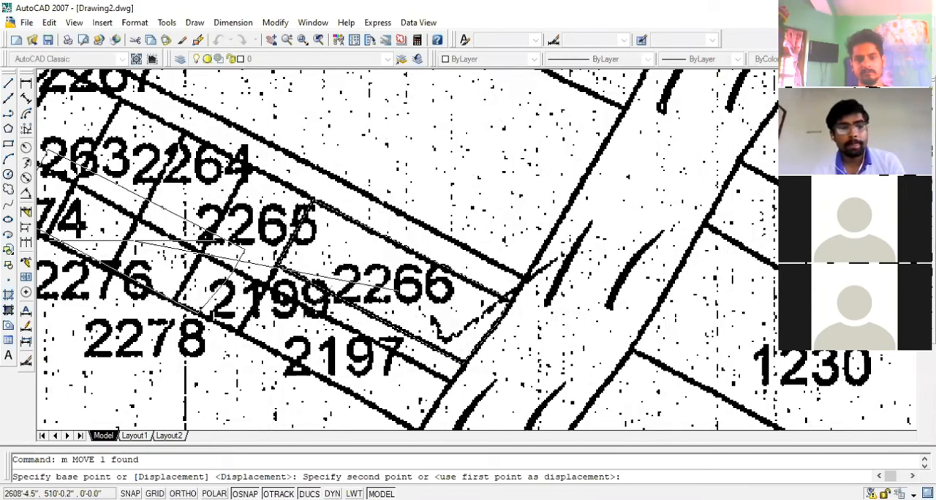
scroll(438, 332, "down", 8)
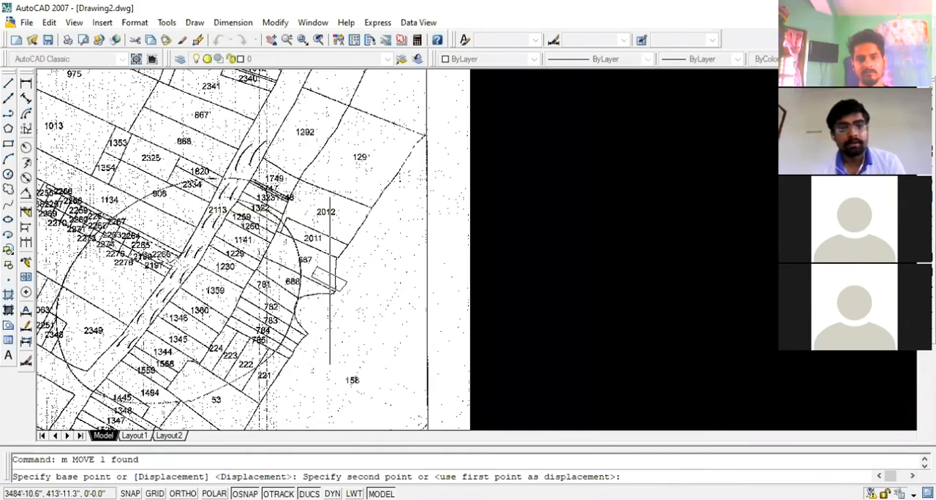
scroll(639, 228, "up", 1)
scroll(607, 327, "up", 1)
left_click(485, 215)
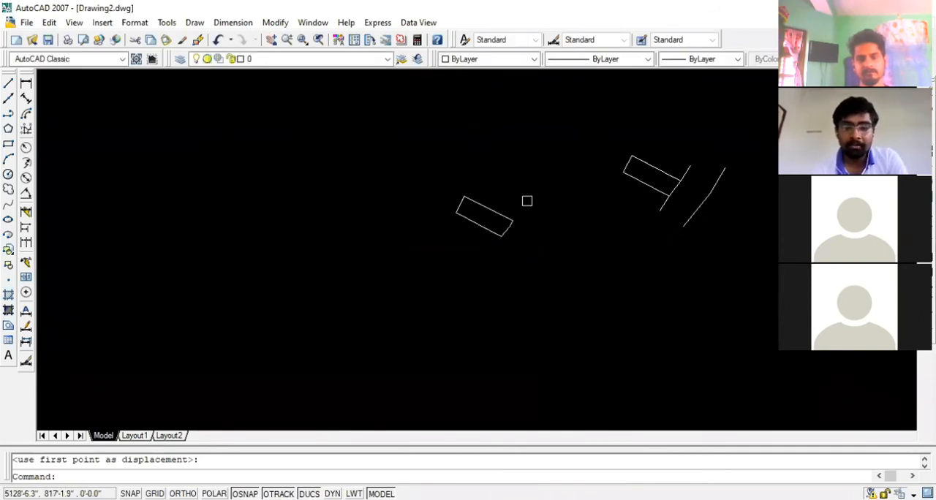
Check the area and length of the new five-vertex plot outline in its properties, then deselect it
scroll(496, 213, "up", 3)
left_click(494, 207)
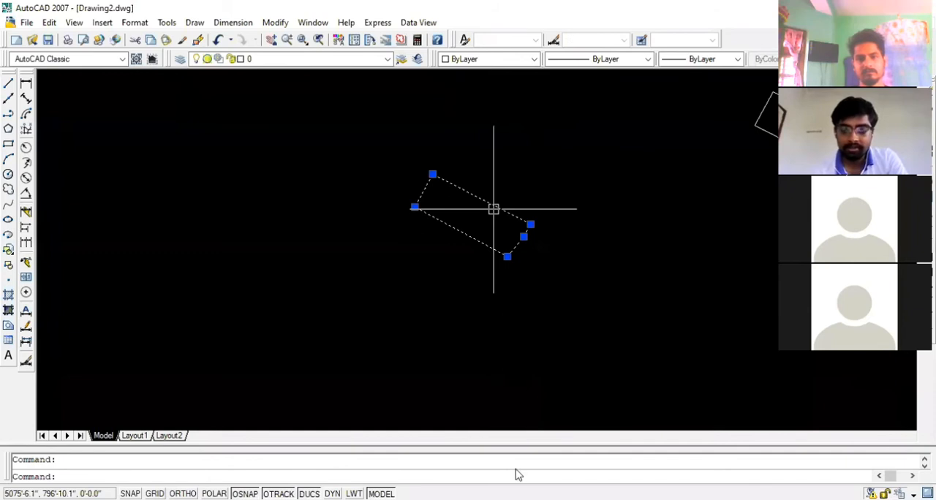
key("ctrl+1")
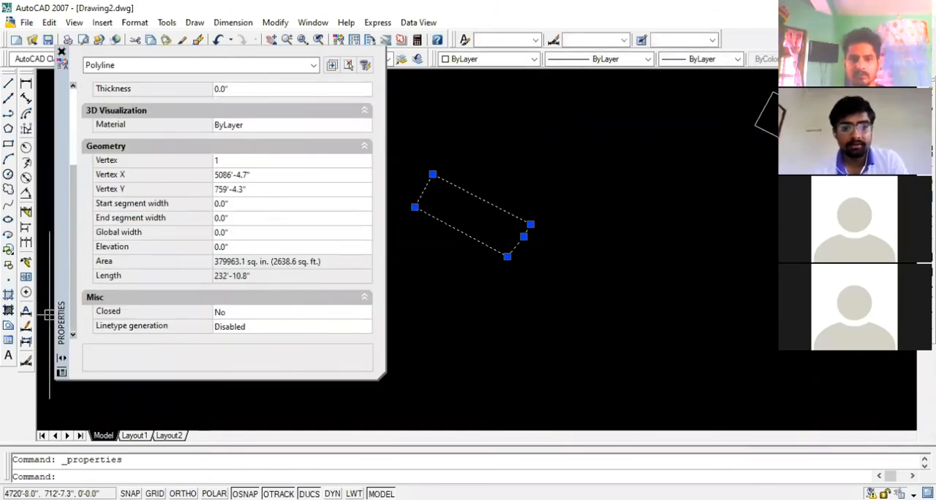
key("Escape")
Check the earlier plot outline's area and length for comparison, then deselect it and close the properties
scroll(472, 278, "down", 3)
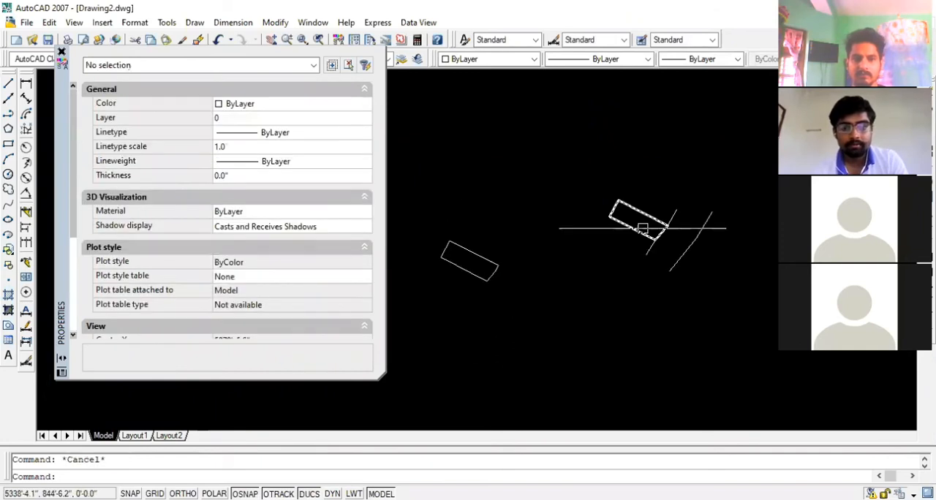
left_click(642, 228)
scroll(274, 300, "down", 3)
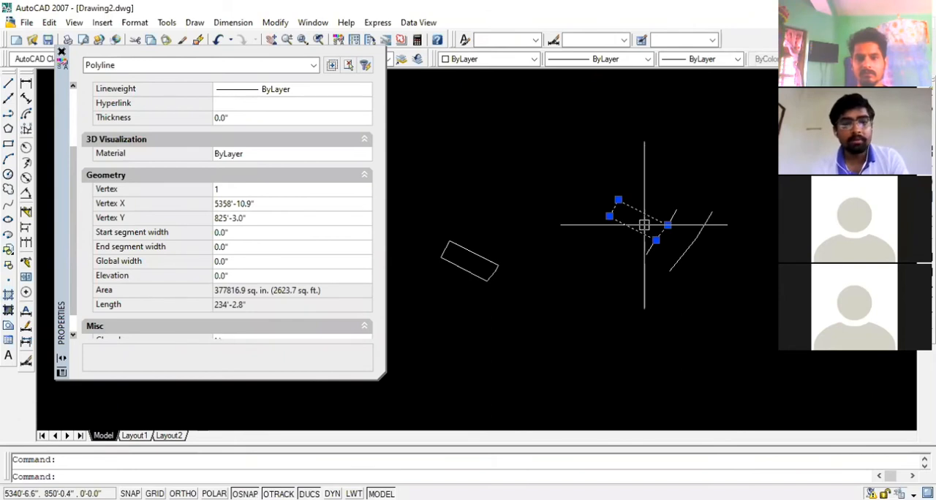
key("Escape")
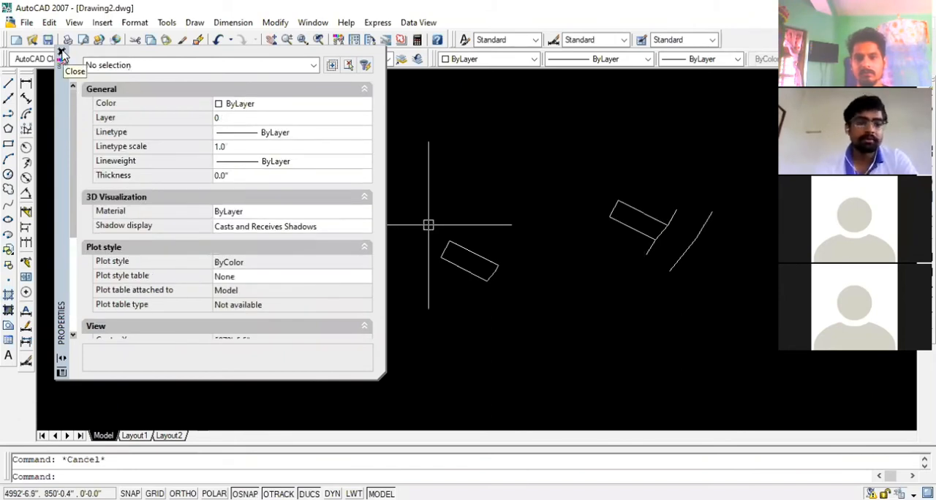
left_click(61, 53)
scroll(373, 417, "down", 1)
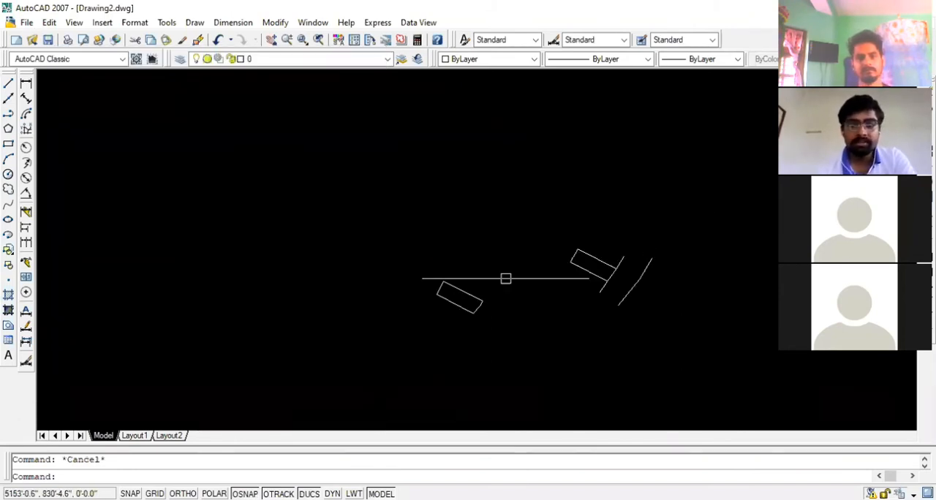
scroll(468, 273, "down", 1)
scroll(508, 300, "up", 5)
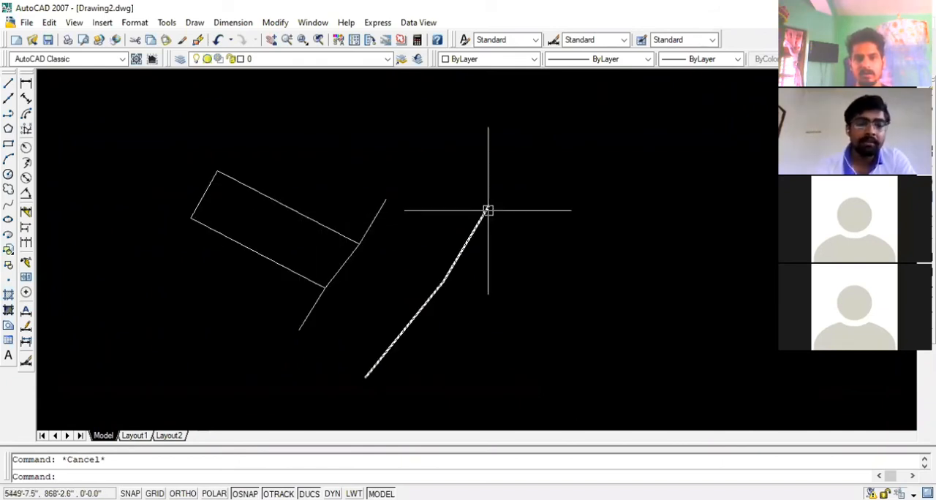
scroll(488, 210, "down", 2)
scroll(497, 210, "down", 2)
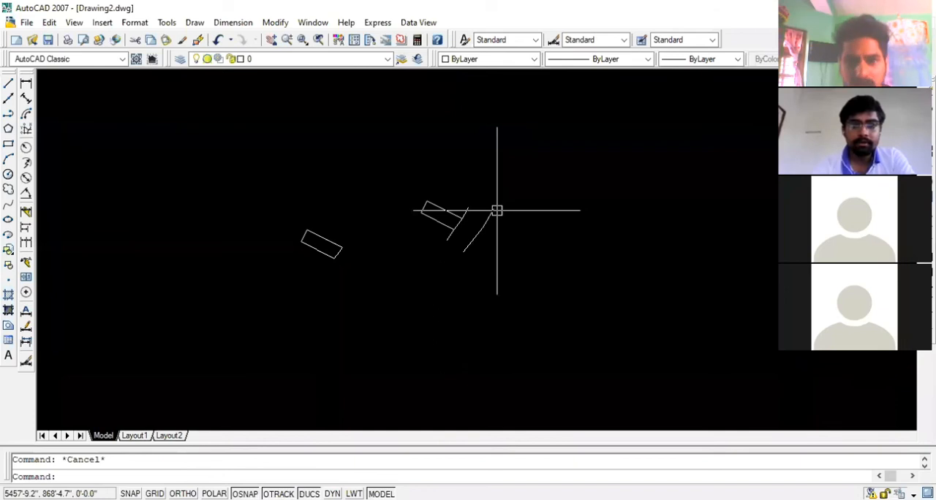
scroll(490, 212, "up", 4)
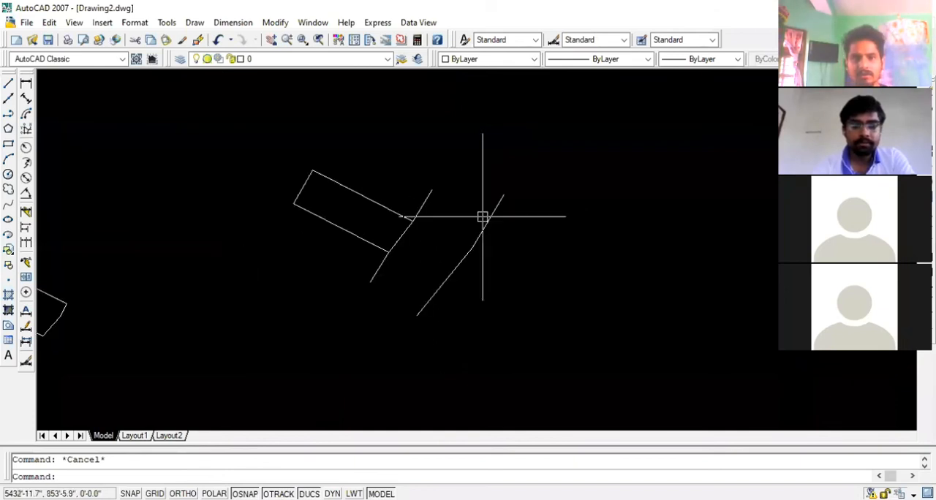
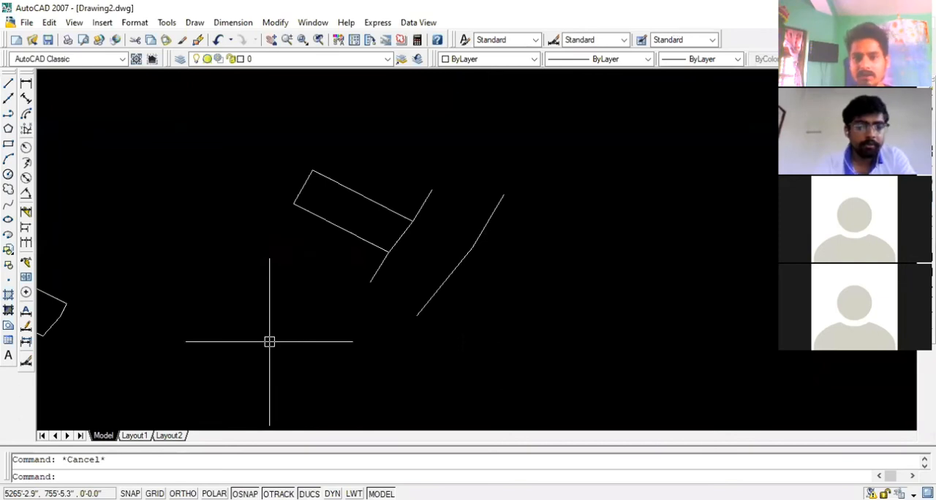
Examine the traced plot outline and the two road edge lines beside it
scroll(464, 239, "down", 2)
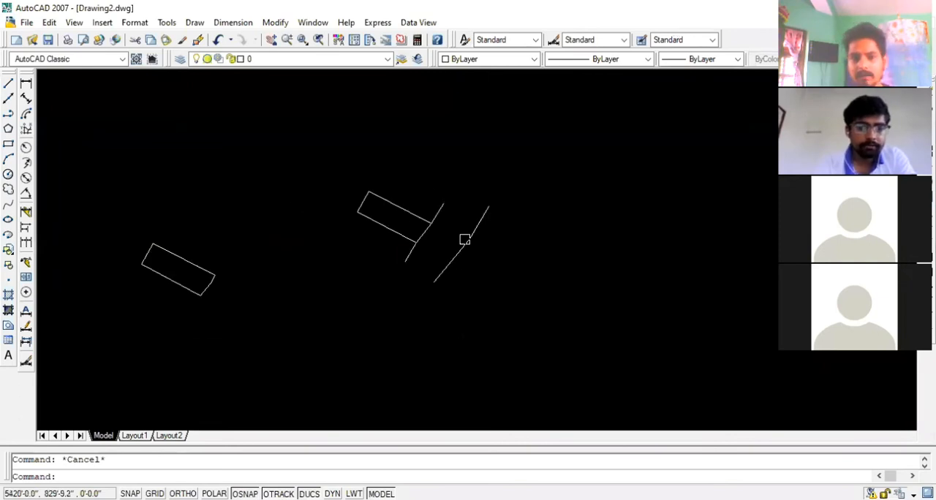
scroll(376, 220, "up", 3)
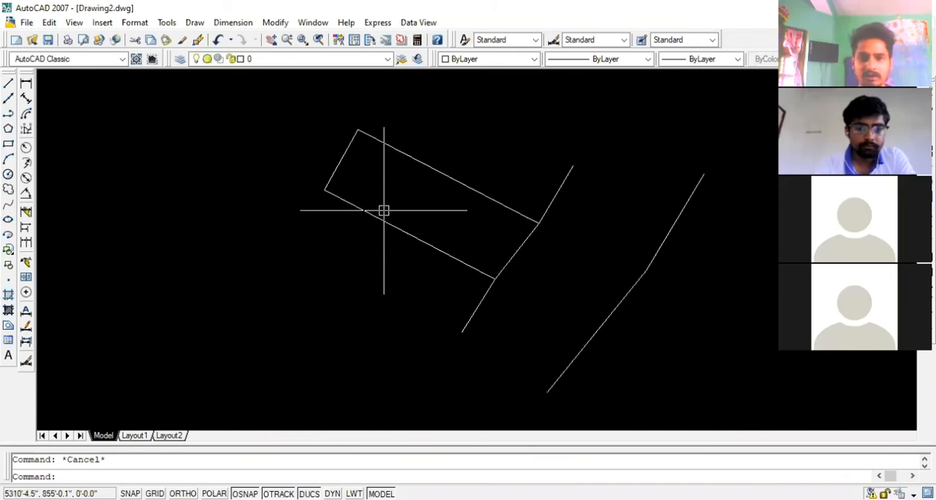
scroll(384, 210, "up", 1)
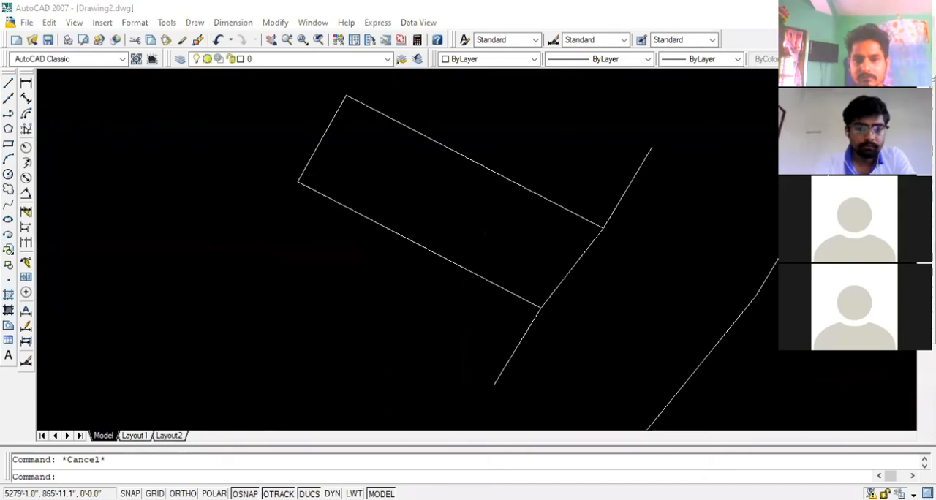
scroll(273, 231, "down", 1)
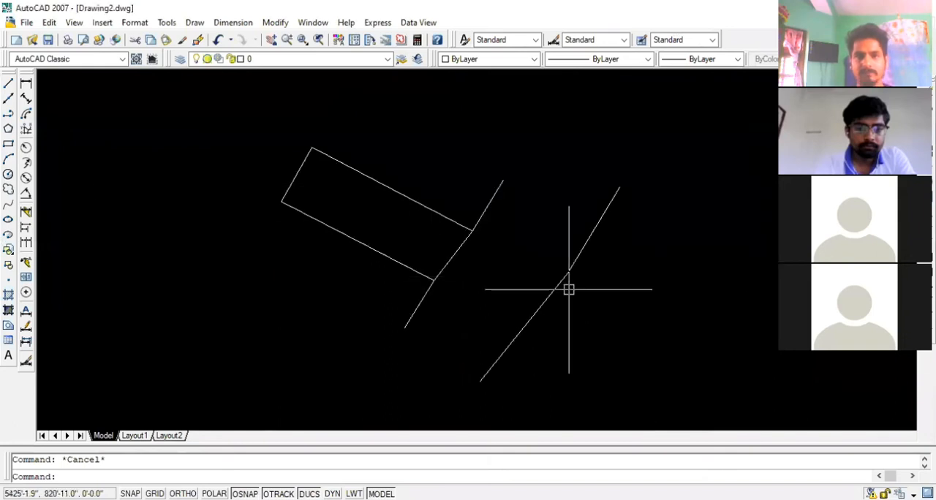
scroll(569, 290, "up", 1)
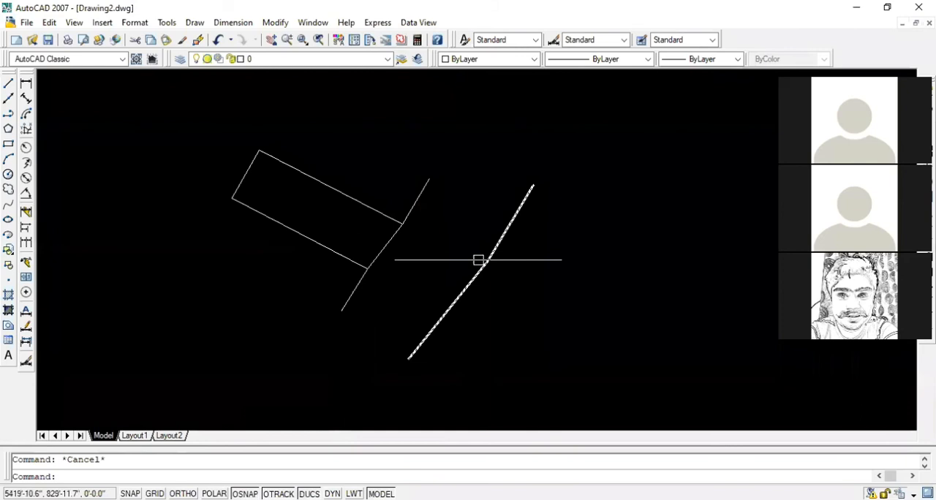
scroll(366, 292, "up", 2)
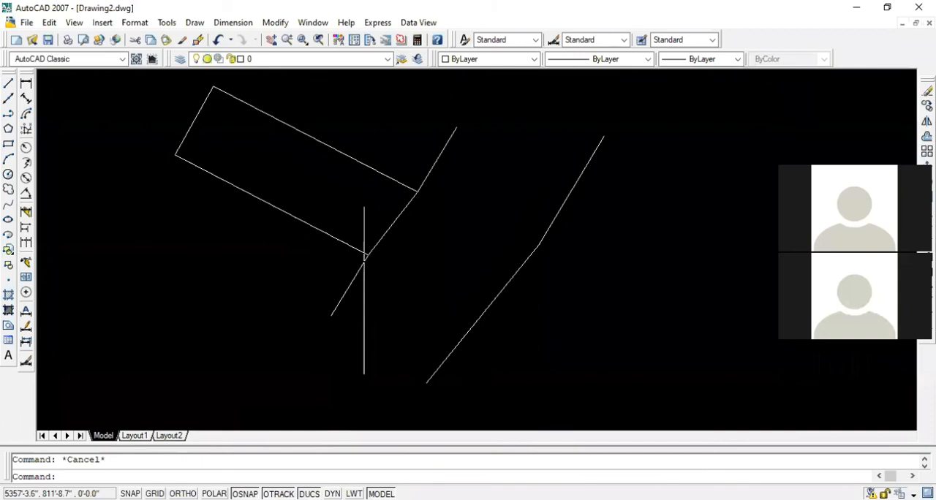
left_click(521, 268)
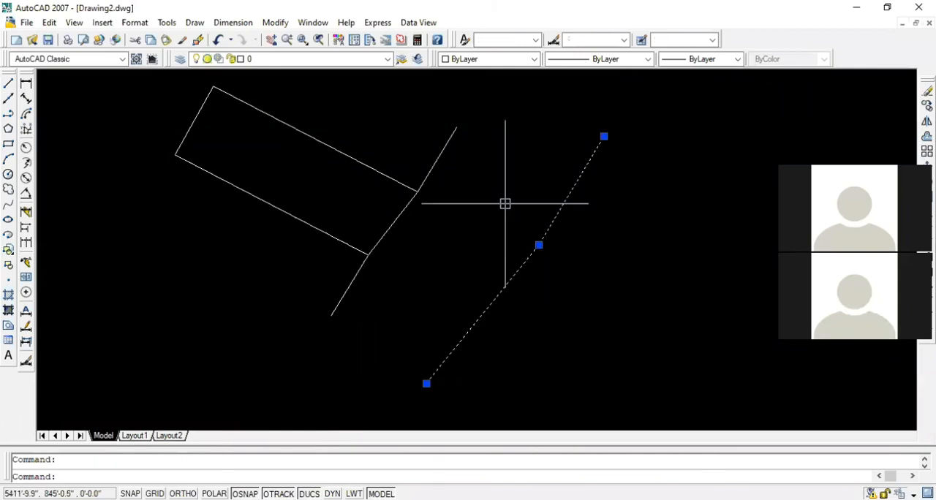
key("Escape")
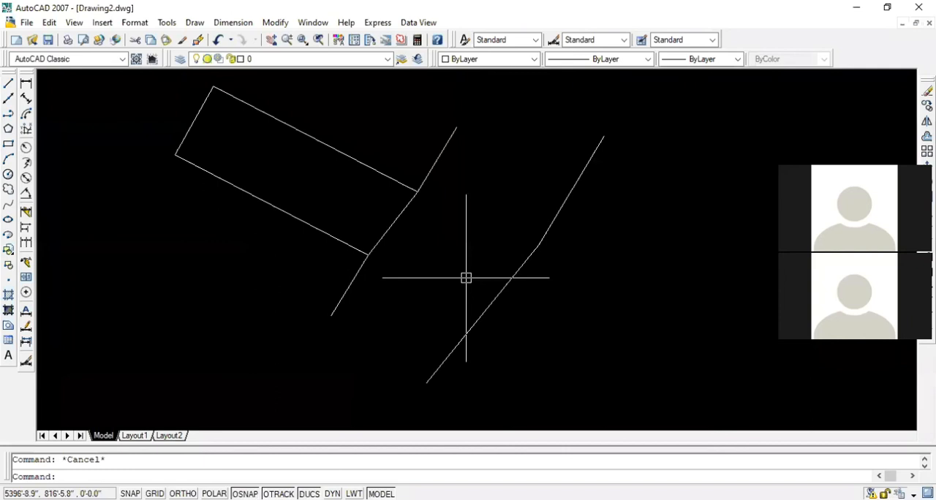
scroll(490, 276, "down", 2)
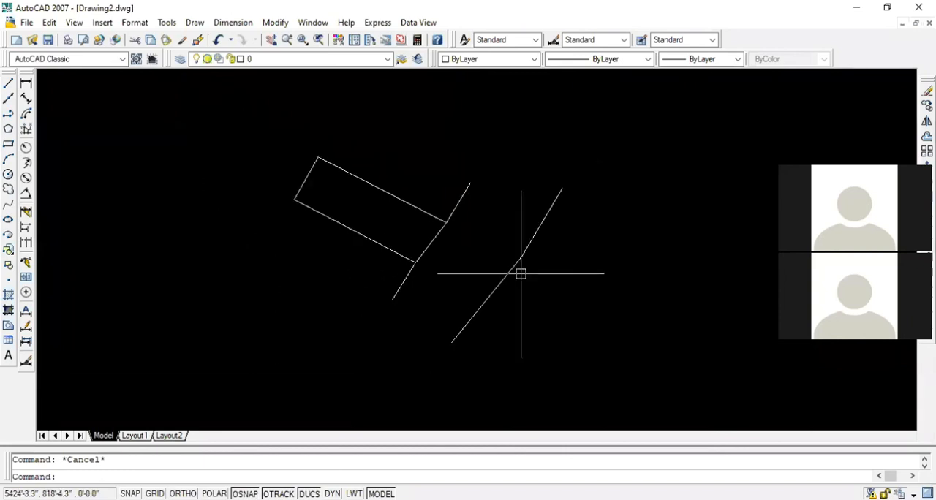
scroll(478, 275, "down", 3)
Examine plot 2266's boundaries and its road frontage on the scanned cadastral map
middle_click_drag(175, 300, 654, 300)
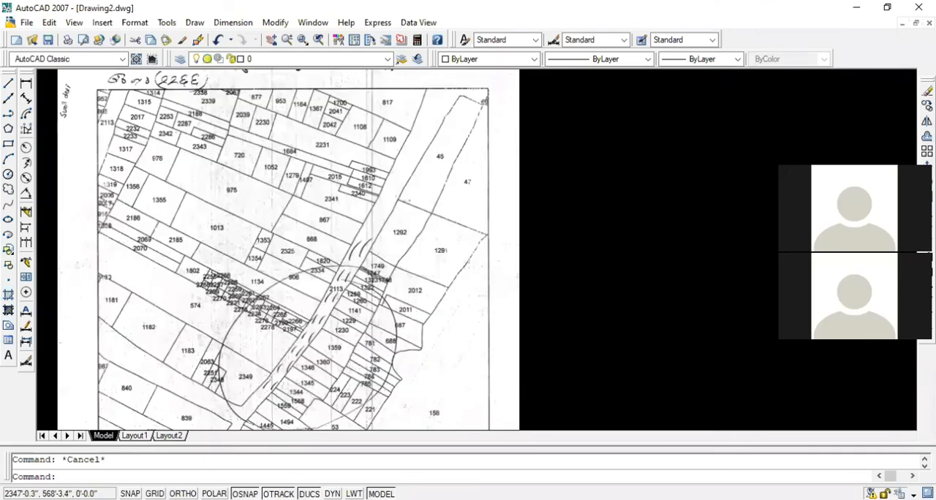
scroll(302, 318, "up", 8)
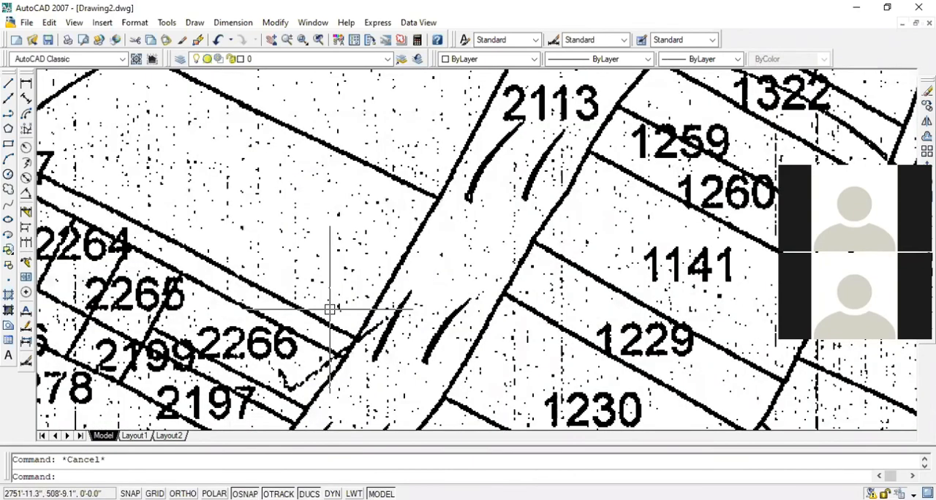
scroll(330, 310, "up", 1)
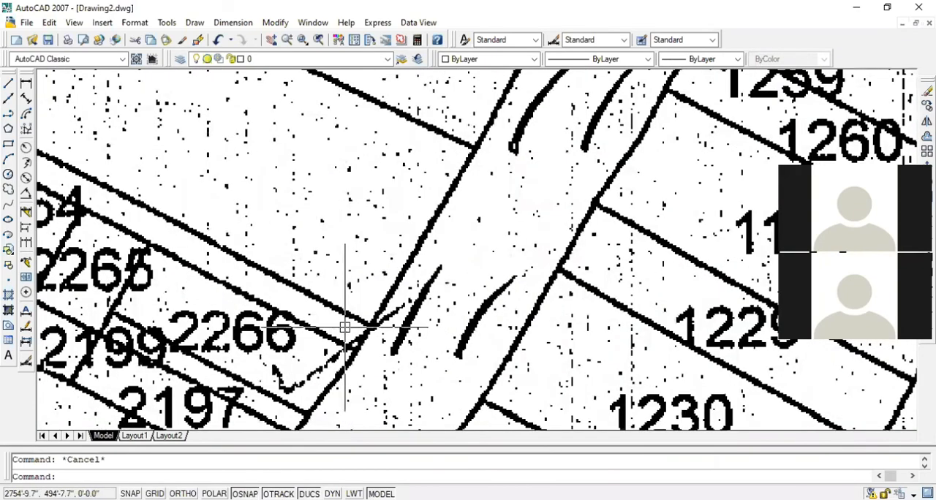
scroll(344, 327, "up", 3)
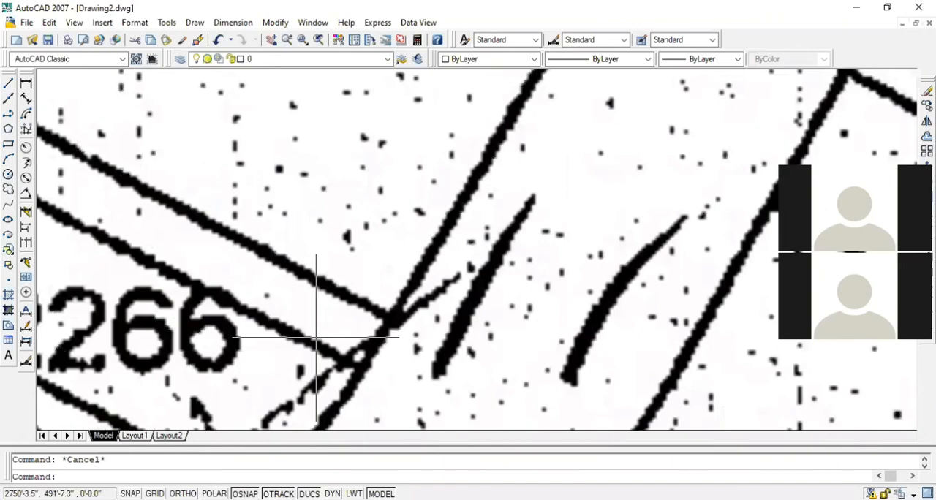
scroll(316, 338, "down", 4)
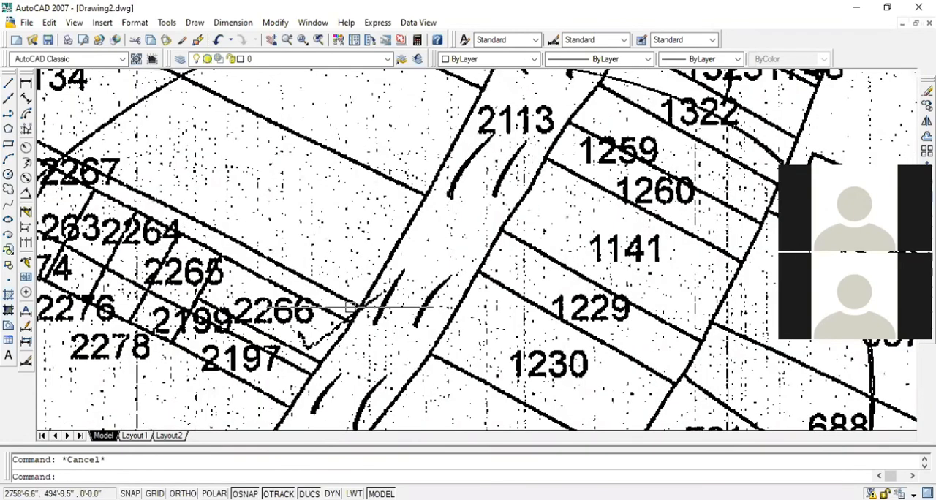
scroll(319, 331, "up", 2)
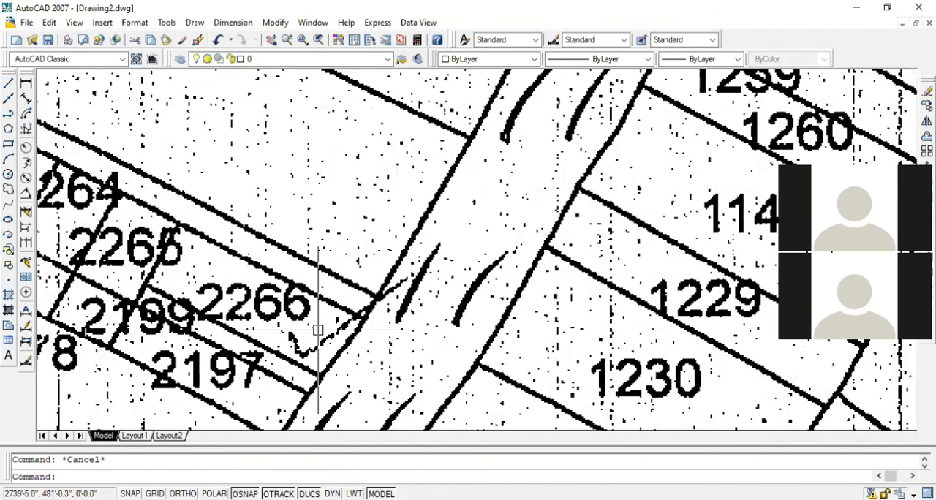
scroll(318, 331, "up", 2)
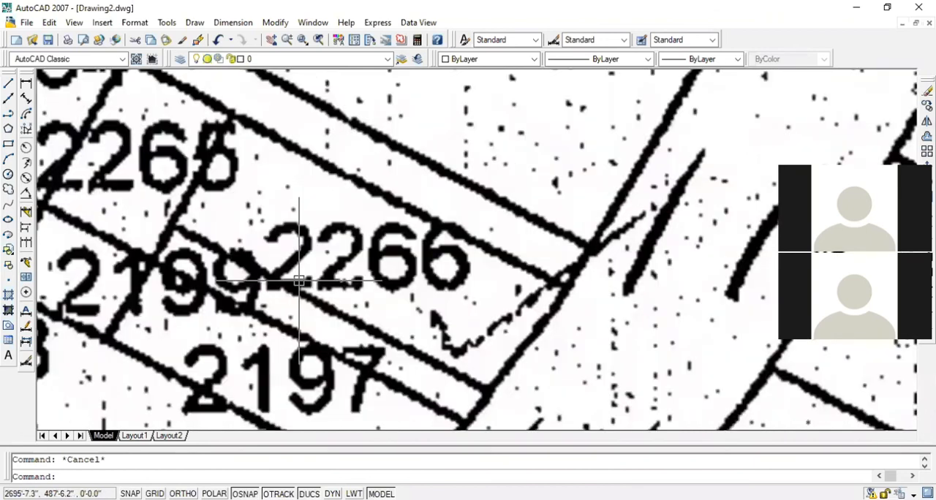
scroll(373, 357, "up", 1)
Select the earlier plot outline together with both road edge lines, then clear the selection
scroll(142, 267, "down", 8)
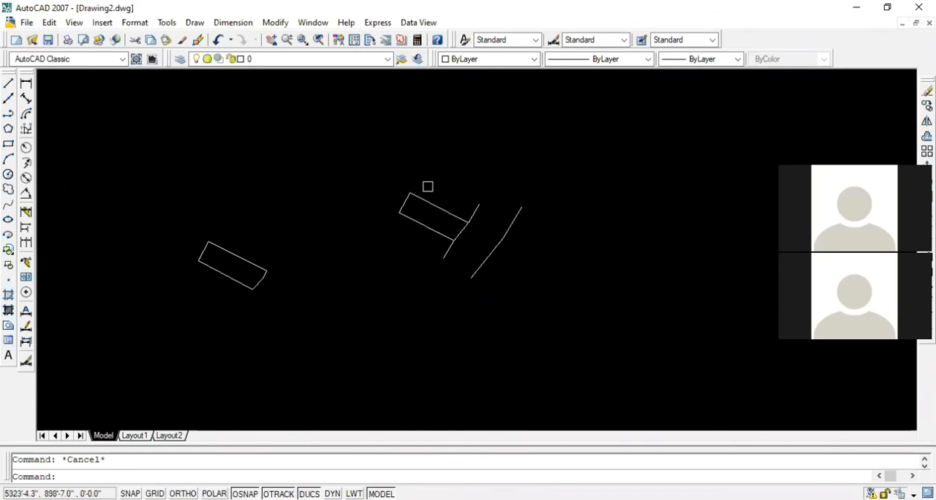
left_click(440, 205)
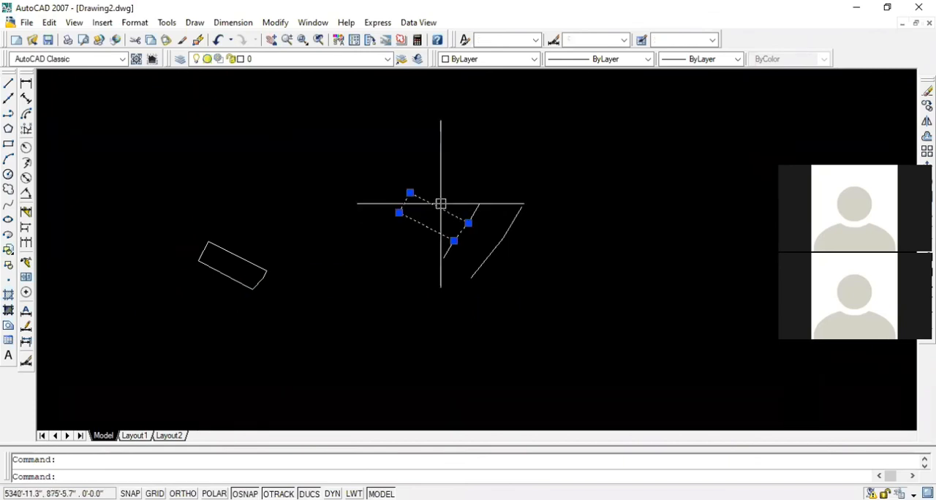
key("Escape")
left_click(446, 213)
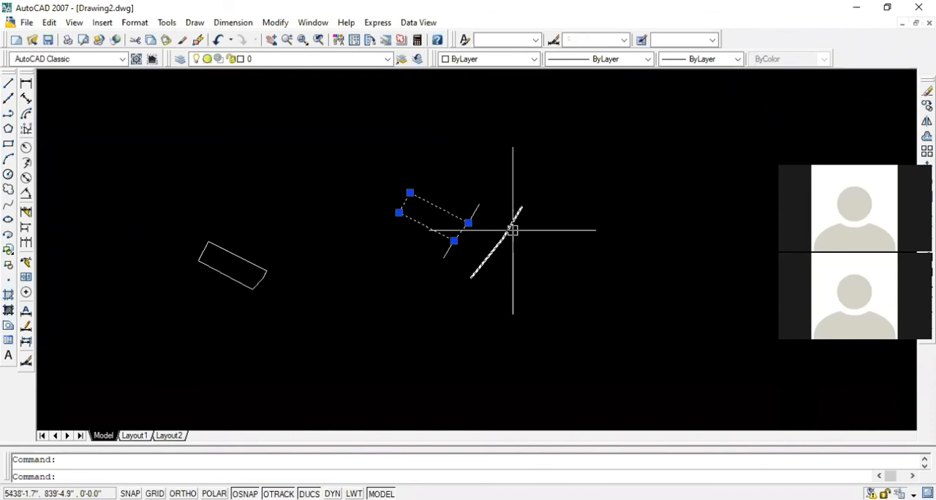
left_click(513, 231)
left_click(453, 249)
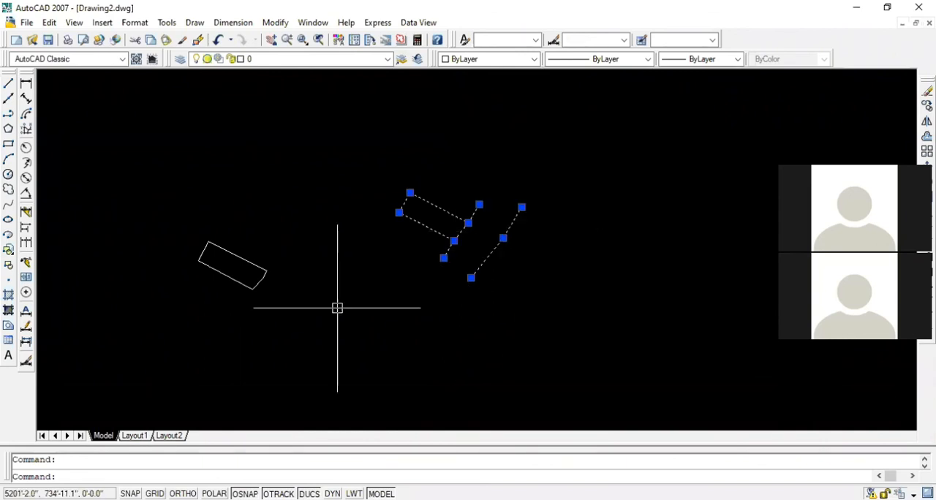
key("Escape")
scroll(503, 281, "up", 2)
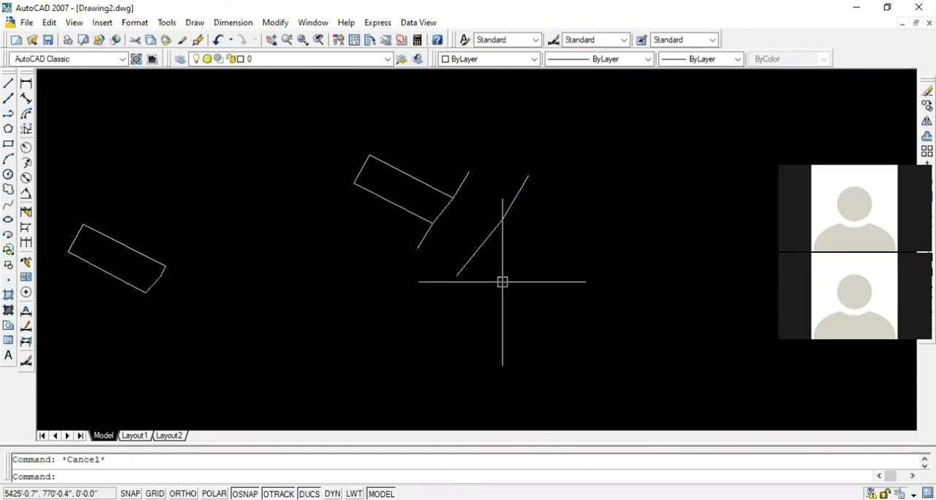
left_click(325, 126)
left_click(631, 307)
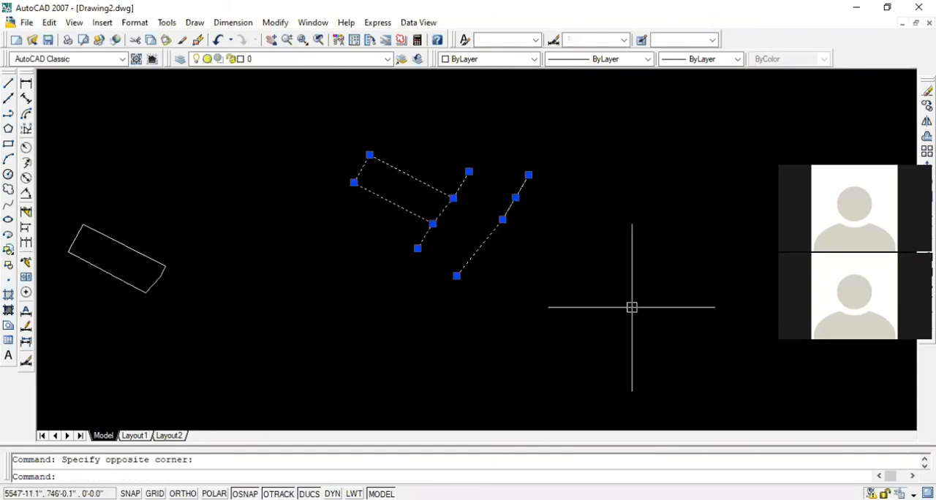
key("Escape")
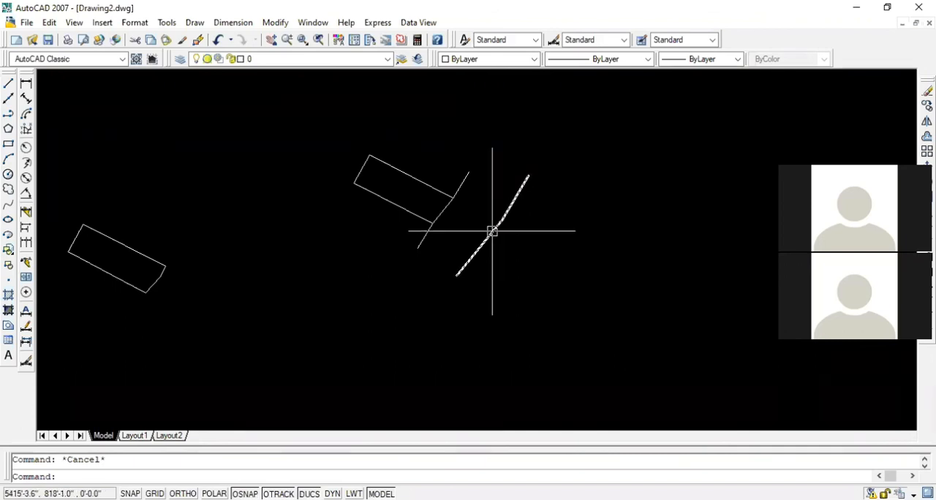
Examine where the traced outlines sit relative to the scanned map sheet, then inspect the far road edge line
scroll(492, 231, "down", 2)
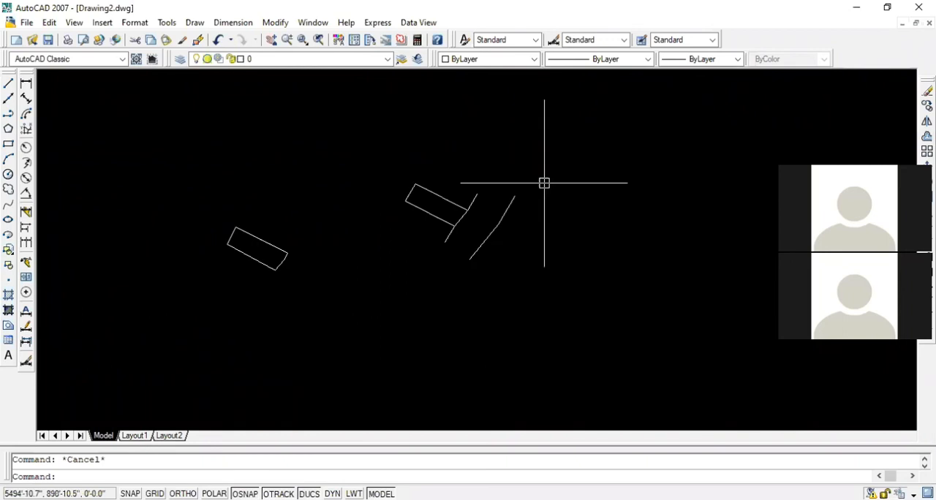
scroll(544, 183, "down", 4)
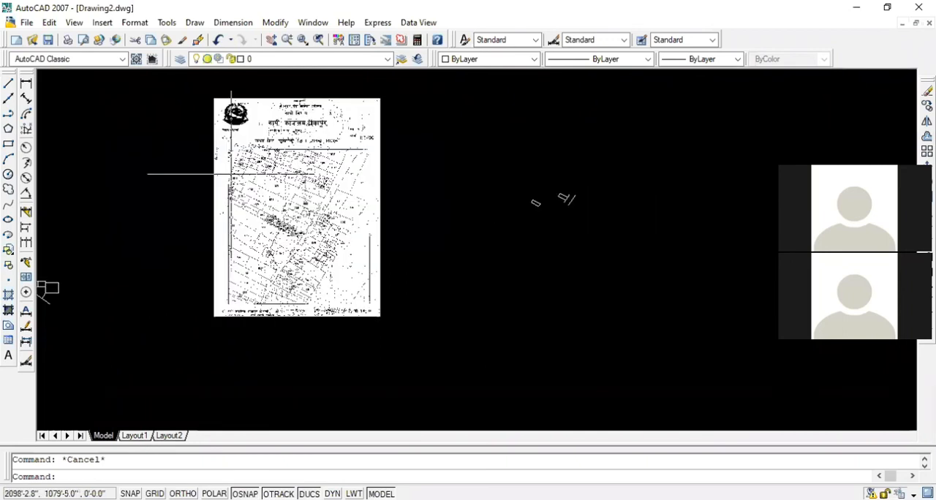
scroll(624, 186, "up", 2)
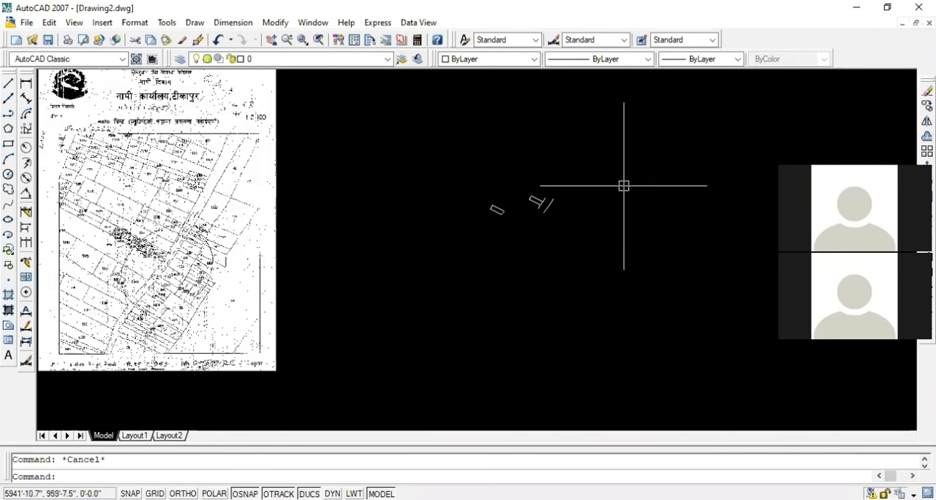
scroll(623, 186, "up", 3)
scroll(528, 213, "up", 2)
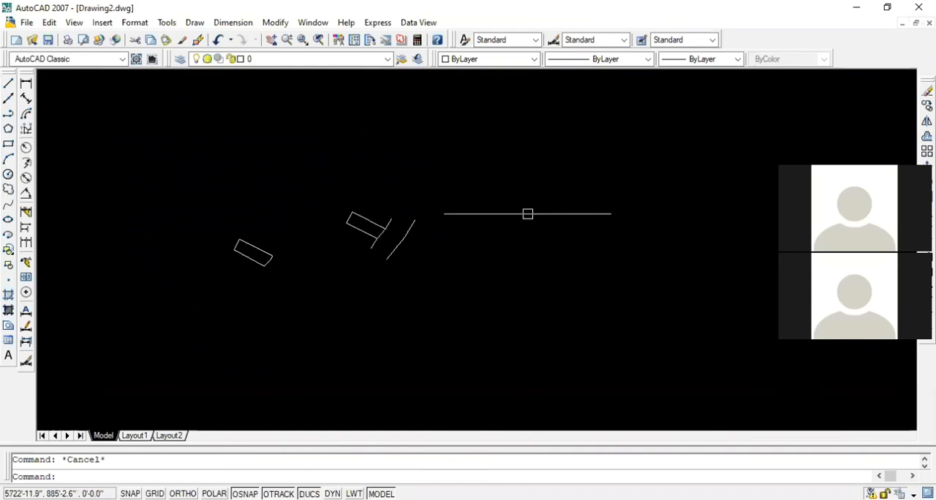
scroll(413, 244, "up", 4)
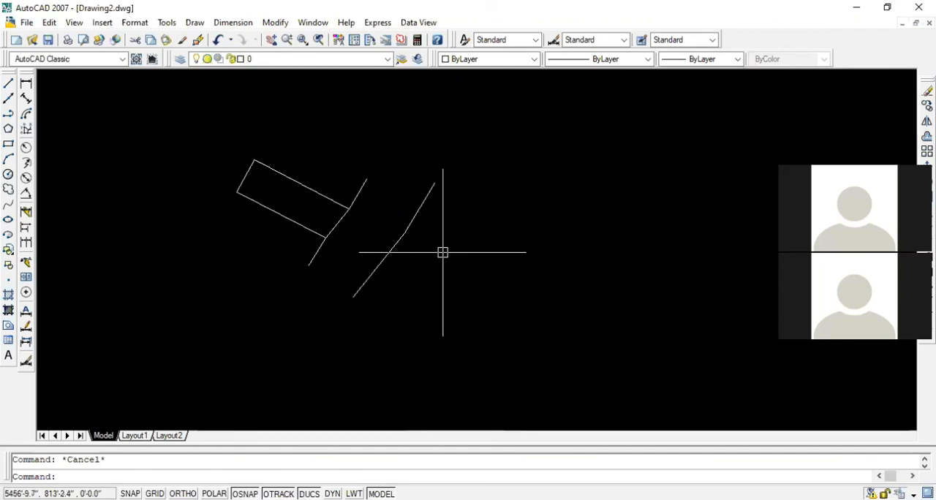
left_click(396, 246)
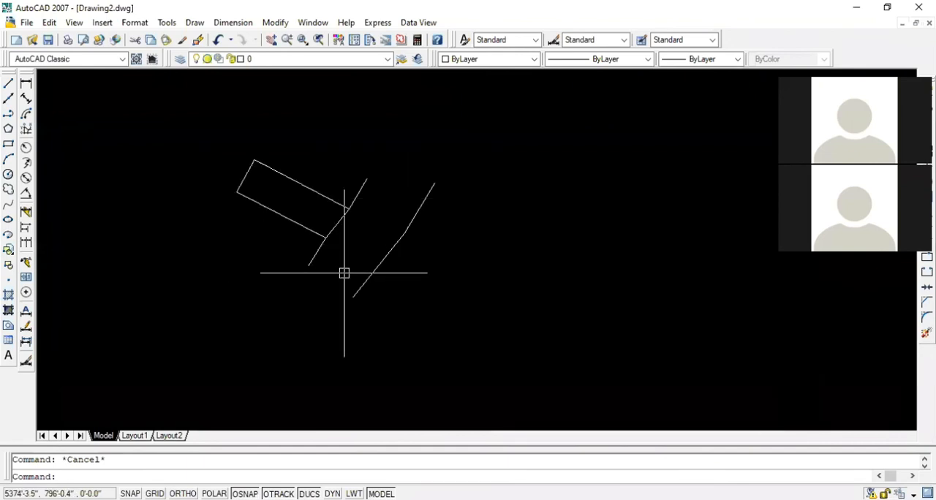
Examine the scanned map around plots 2266, 2199 and 2197 and the road running past them
scroll(460, 268, "down", 3)
scroll(461, 268, "down", 3)
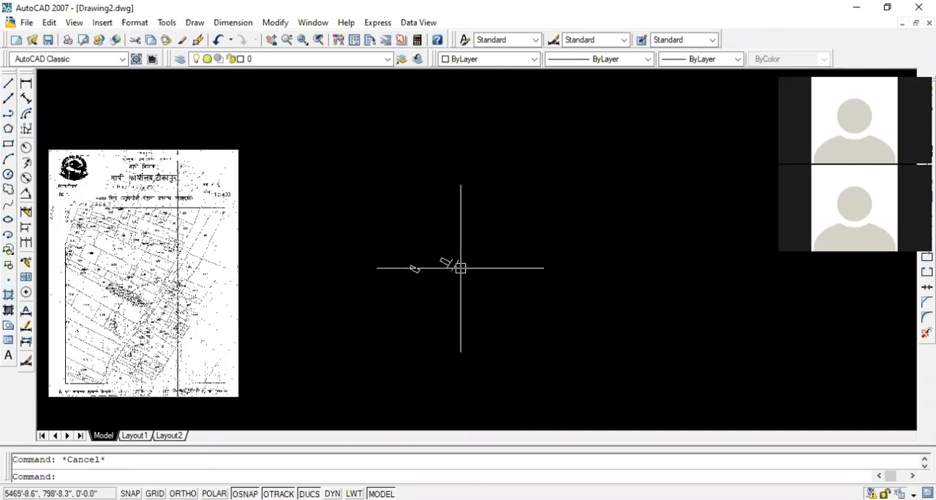
scroll(156, 319, "up", 3)
scroll(156, 320, "up", 5)
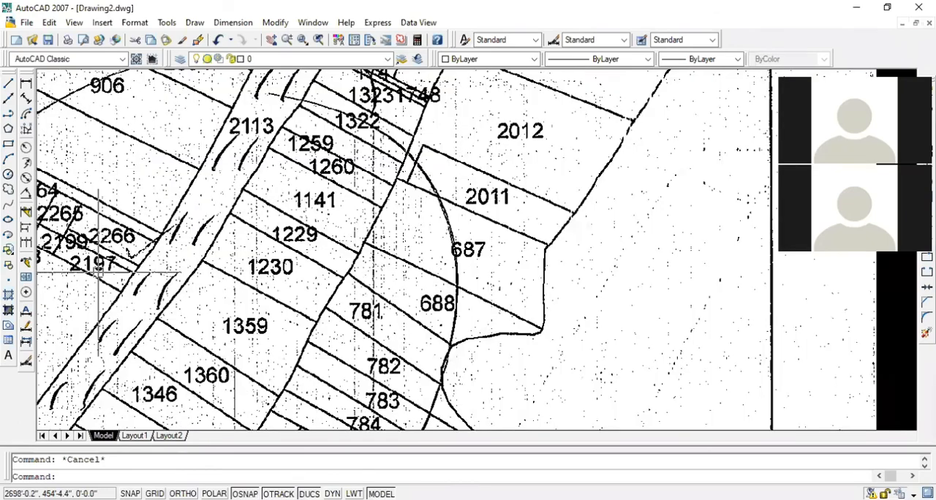
middle_click_drag(98, 272, 278, 253)
scroll(277, 253, "up", 1)
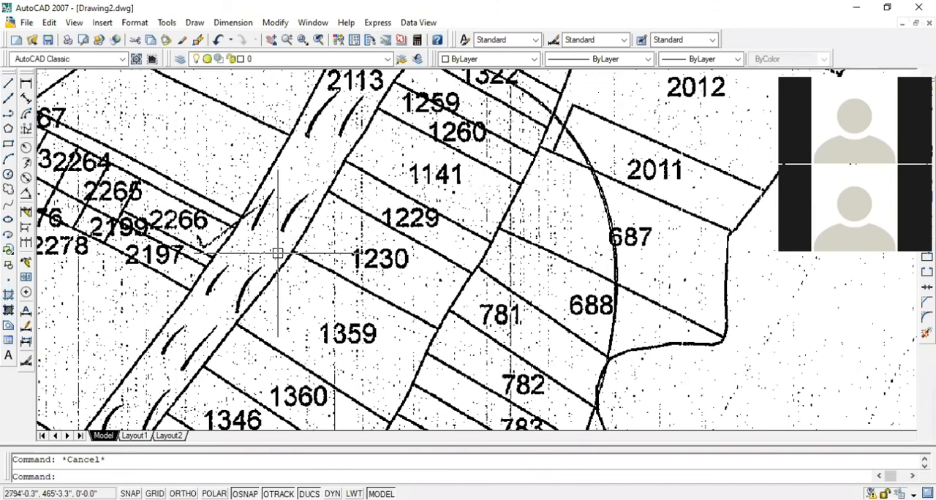
scroll(262, 245, "up", 3)
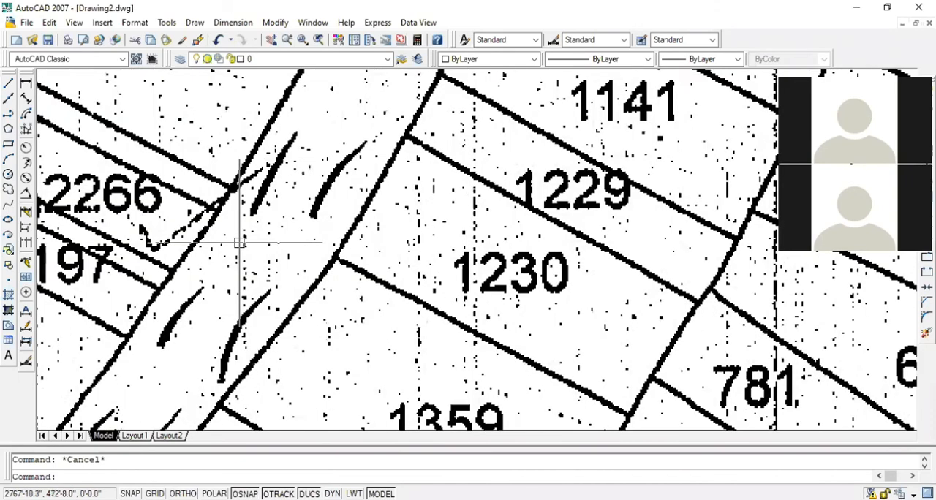
middle_click_drag(68, 213, 168, 219)
scroll(168, 220, "up", 1)
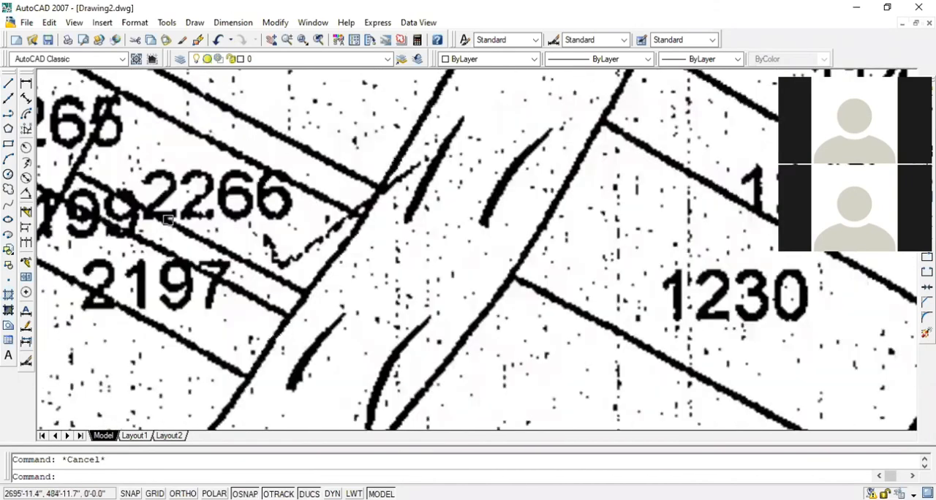
scroll(168, 219, "down", 2)
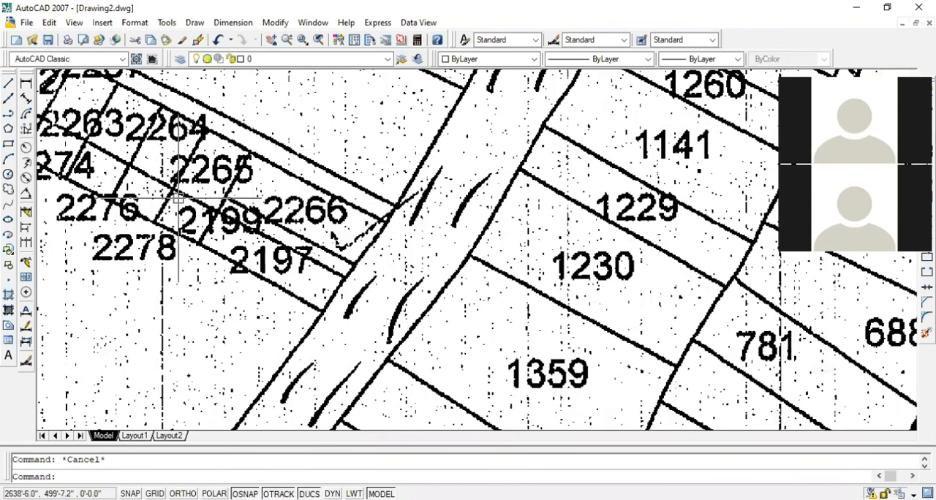
scroll(178, 197, "down", 2)
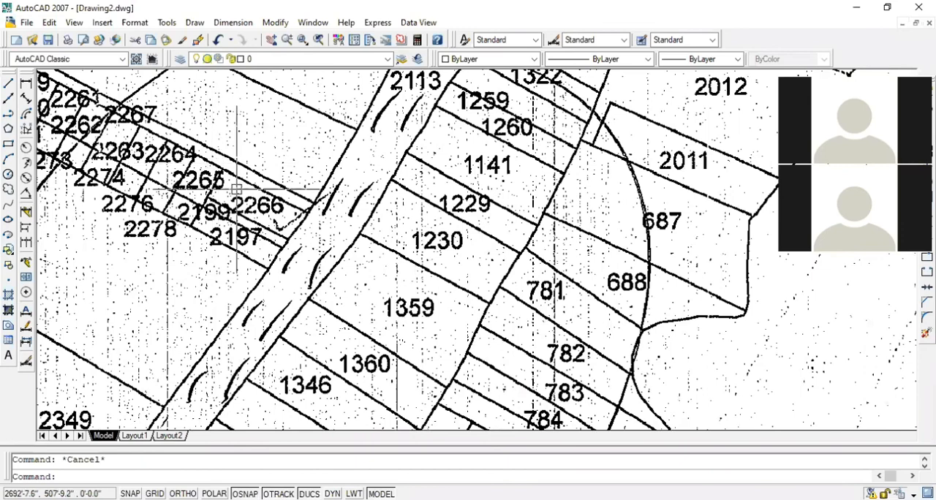
type("pl")
key("Return")
scroll(236, 188, "up", 3)
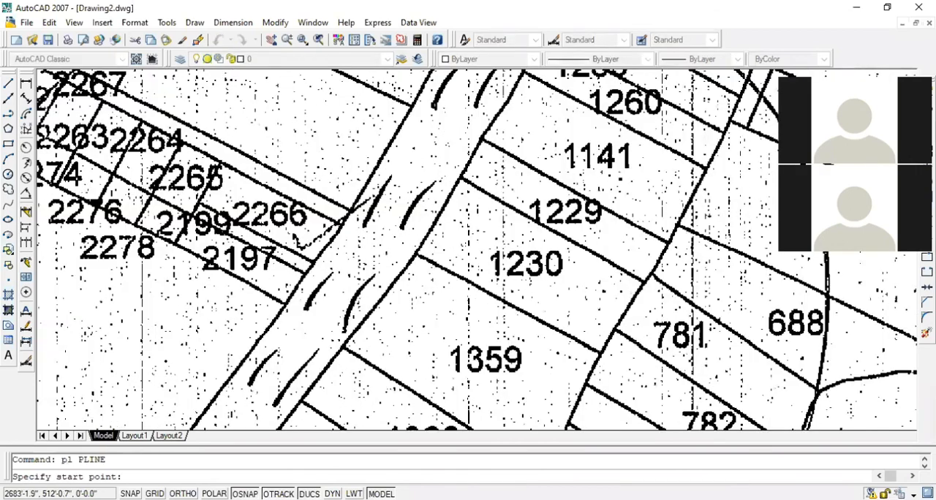
scroll(219, 154, "up", 2)
key("Escape")
scroll(158, 196, "down", 2)
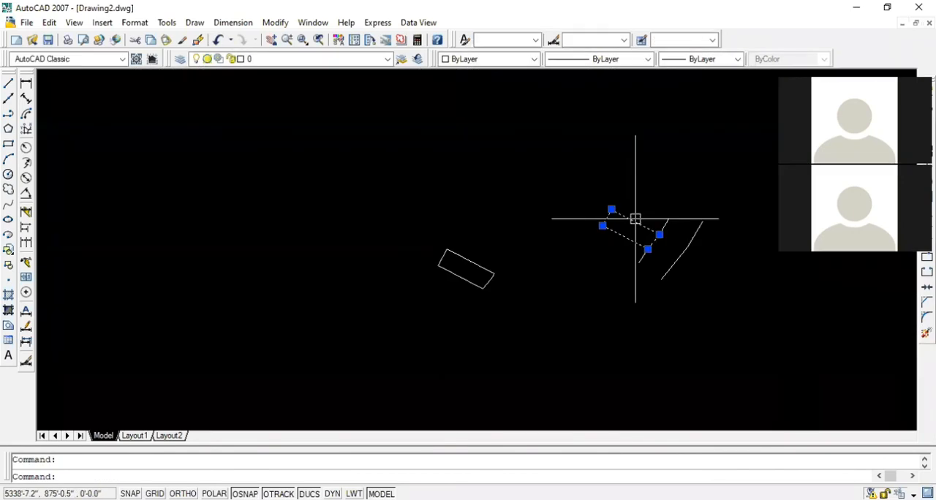
Check the area and length of the traced plot outline between the road edge lines in its properties, then reselect the outline
scroll(629, 217, "up", 4)
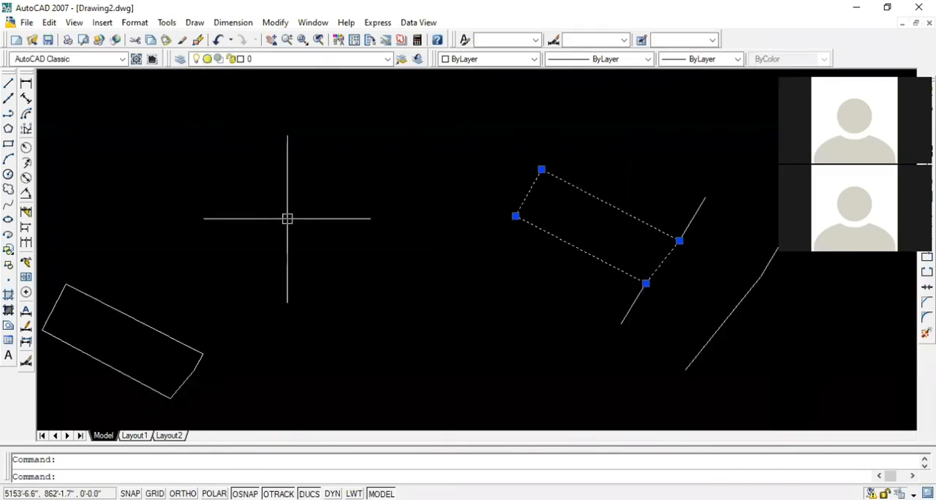
scroll(643, 218, "up", 3)
scroll(347, 211, "down", 2)
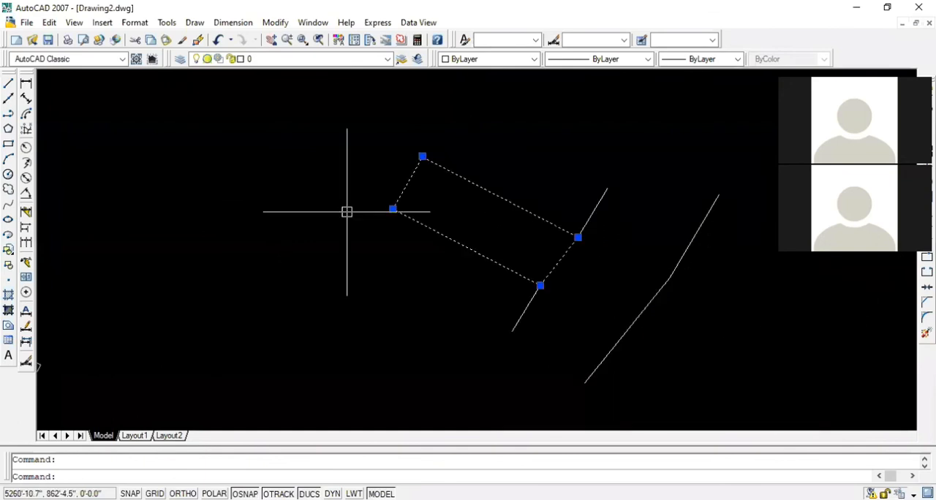
right_click(506, 198)
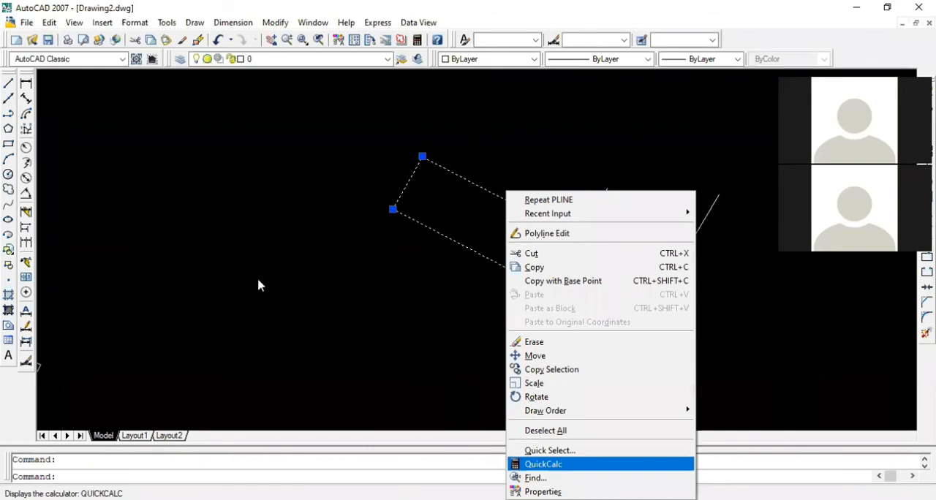
key("ctrl+1")
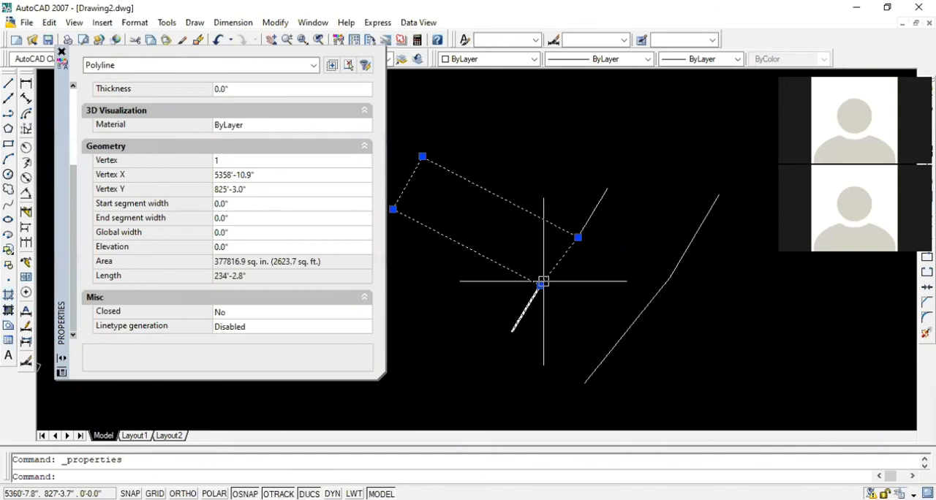
key("Escape")
left_click(61, 51)
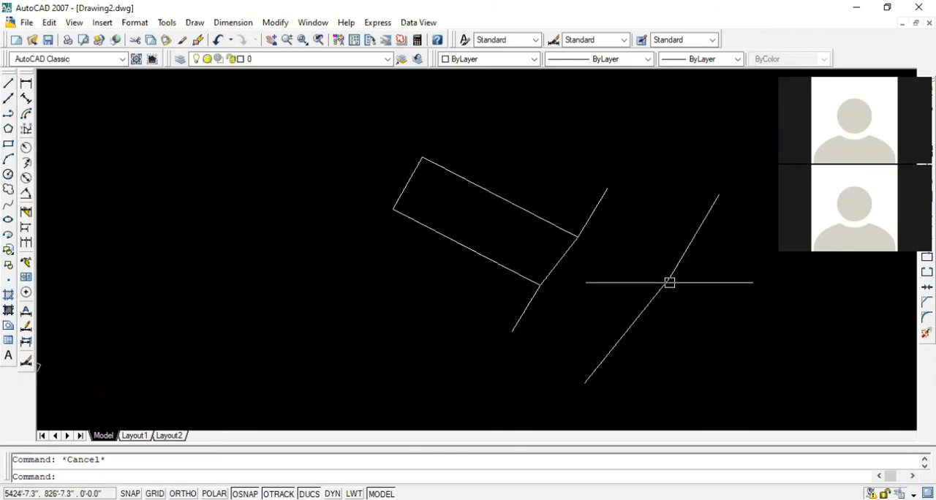
left_click(543, 283)
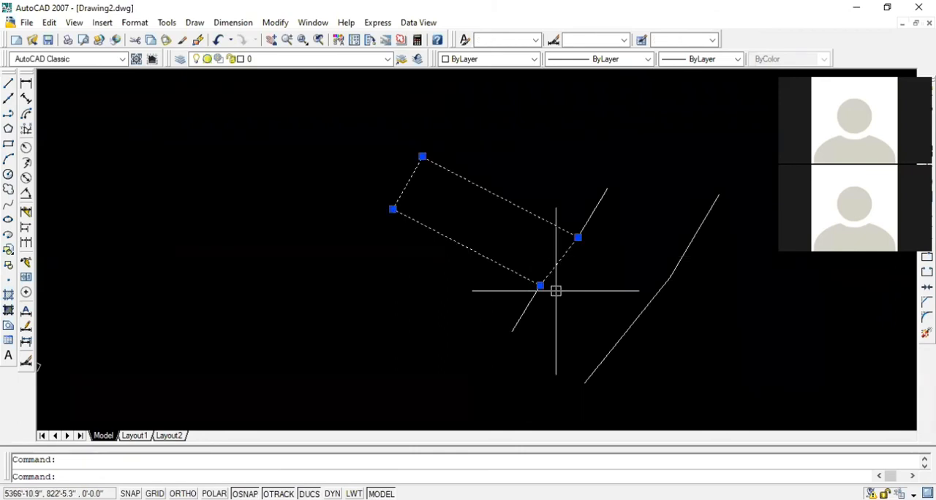